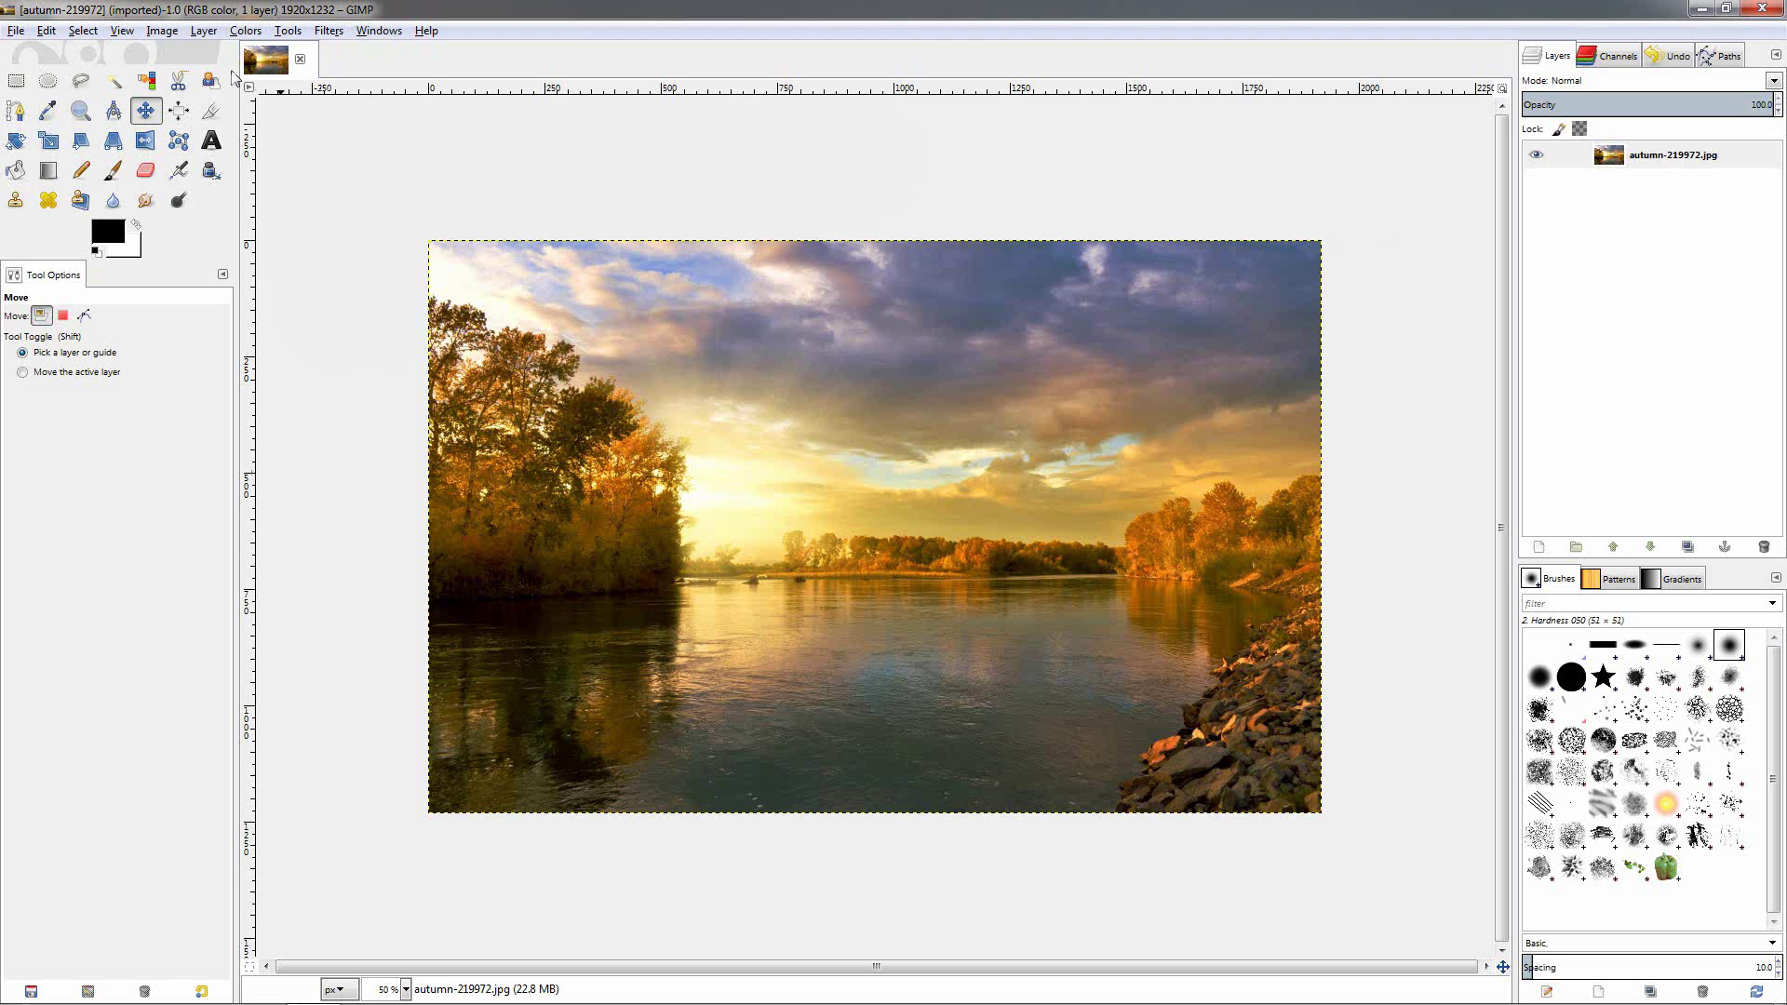
# Cut the image along its existing guides.
pyautogui.click(168, 33)
pyautogui.moveTo(186, 94)
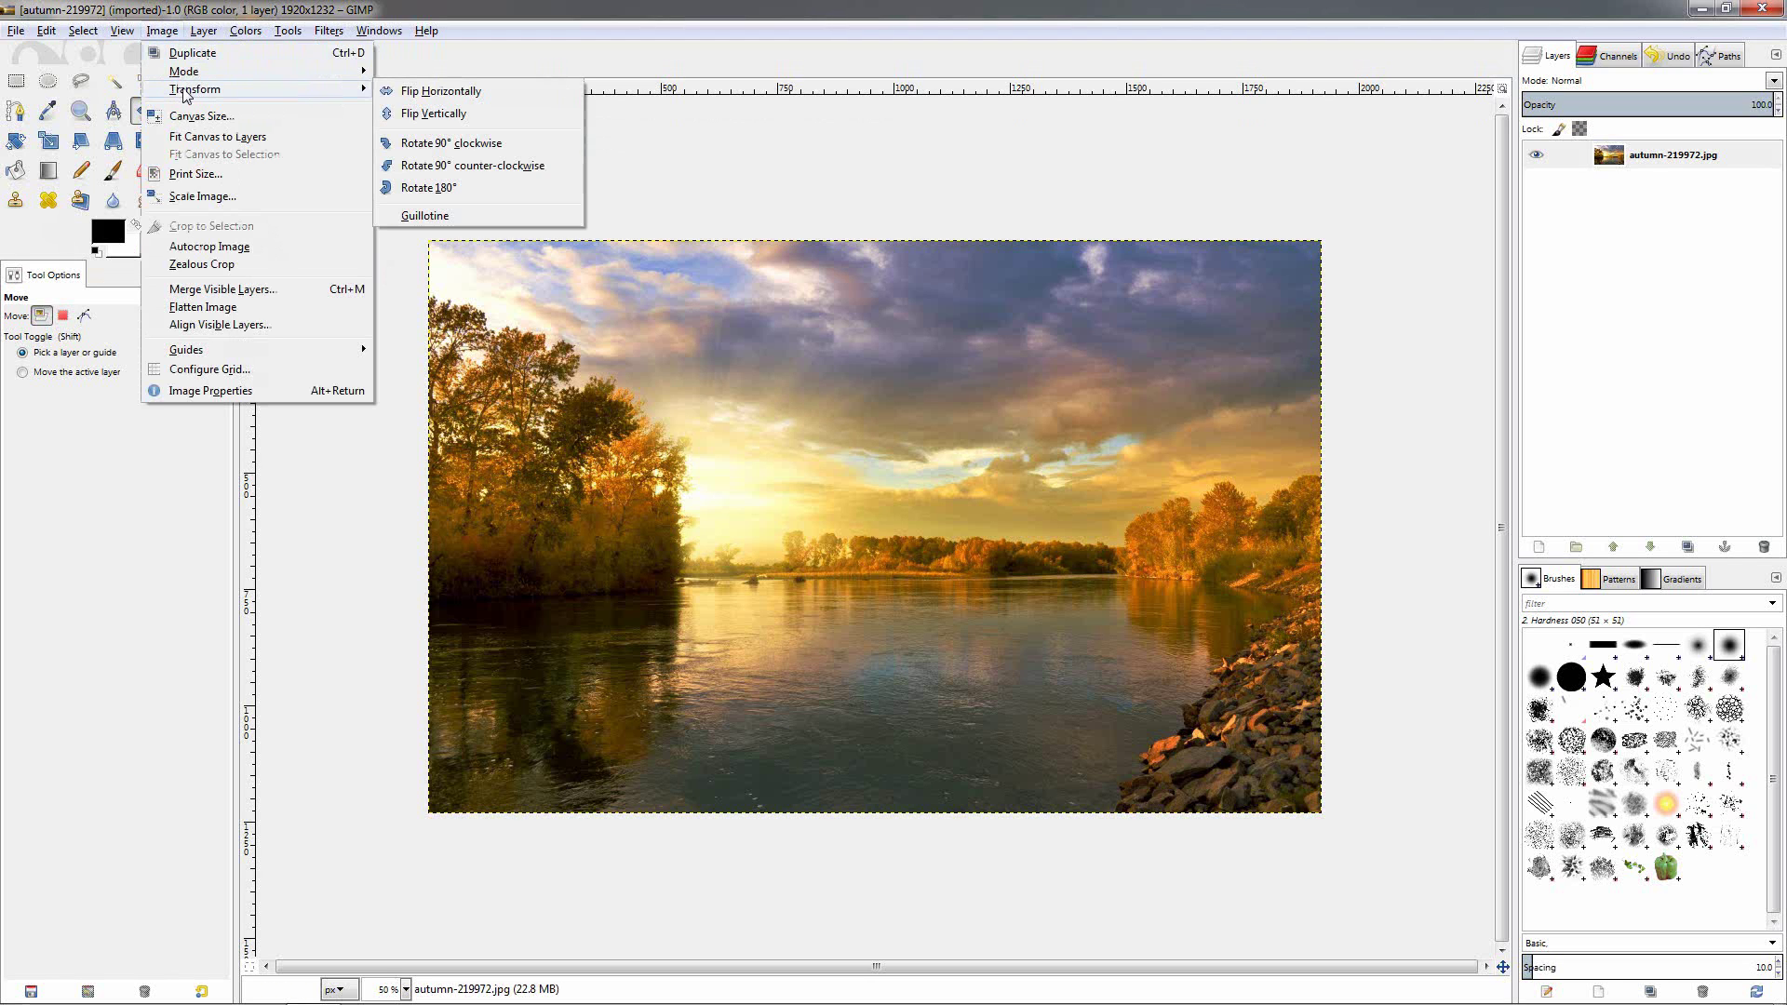
pyautogui.click(448, 223)
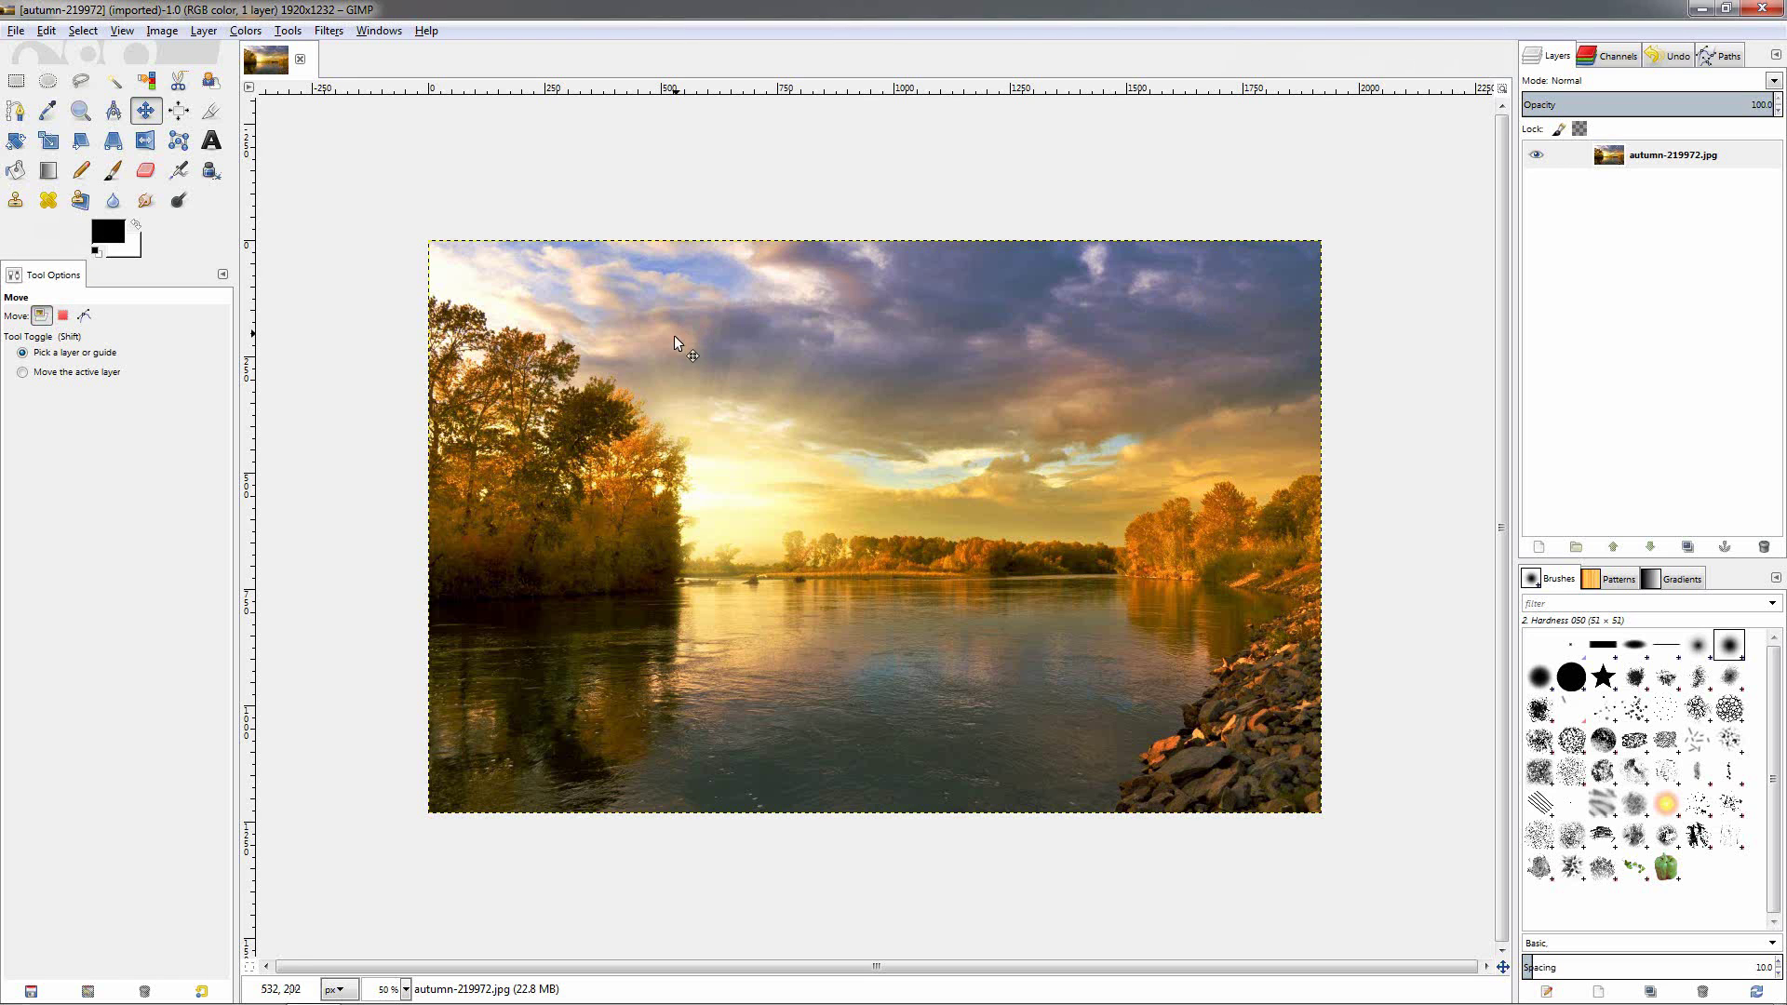
# Add a horizontal guide at 50% of the river photo's height.
pyautogui.click(161, 31)
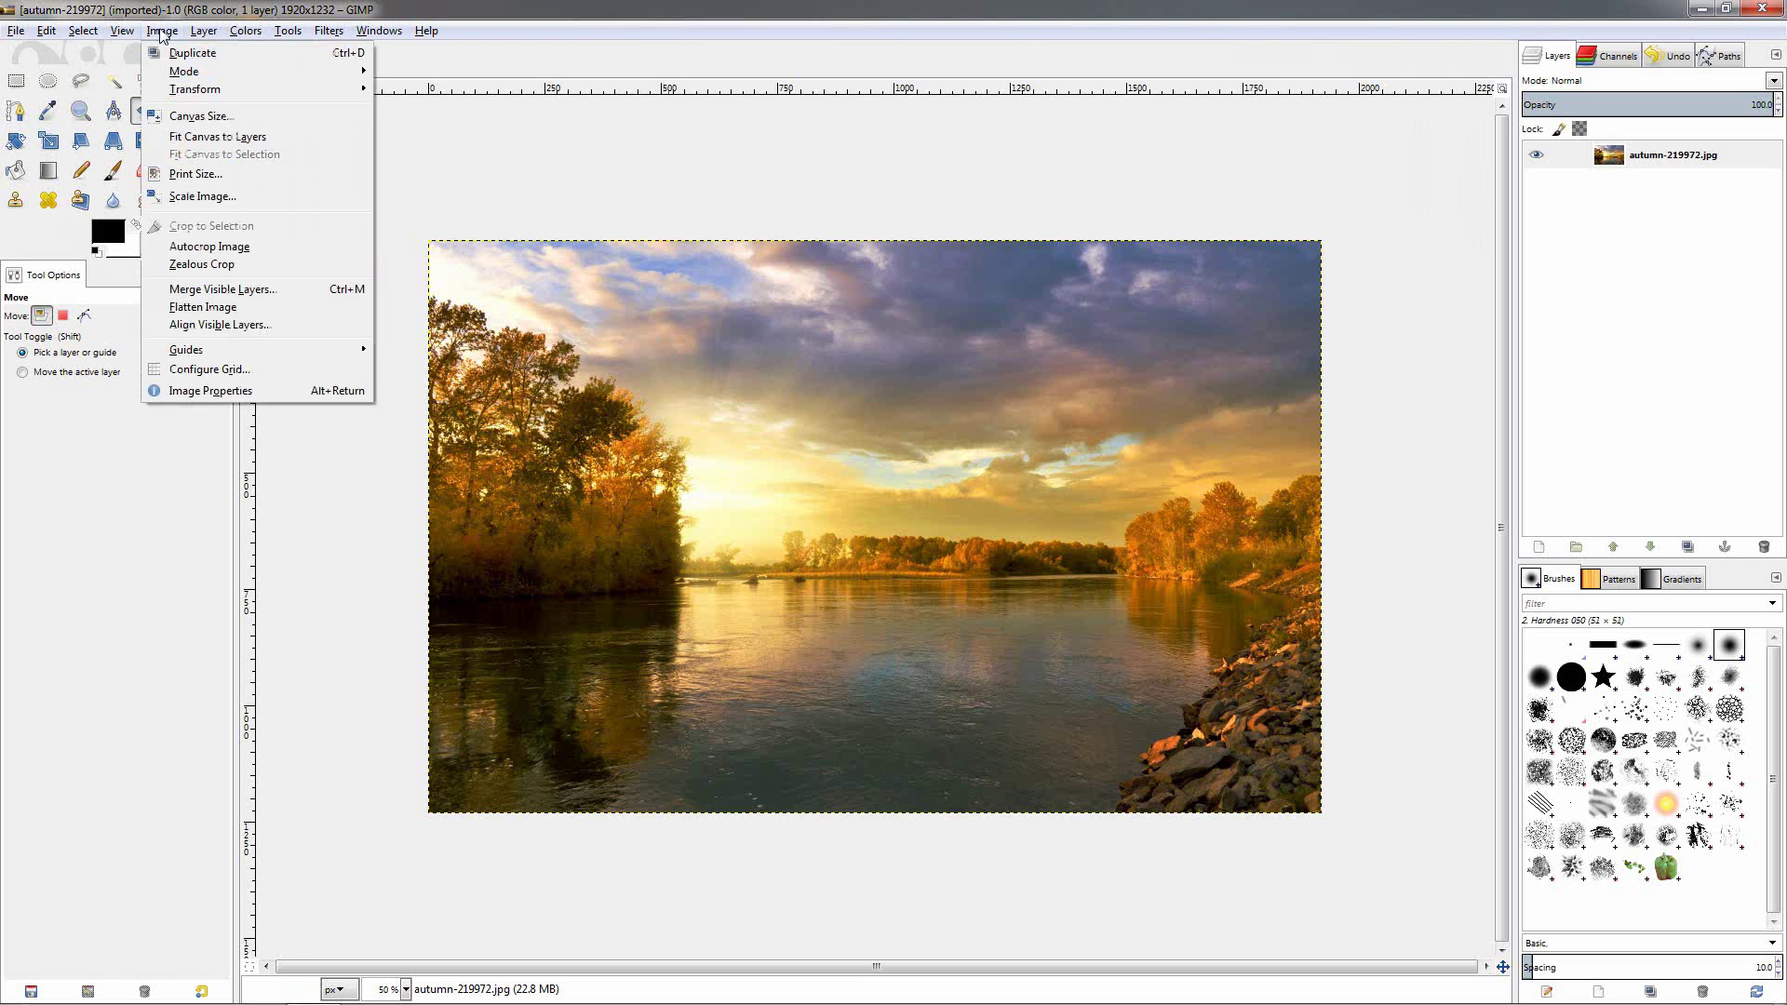
pyautogui.moveTo(280, 350)
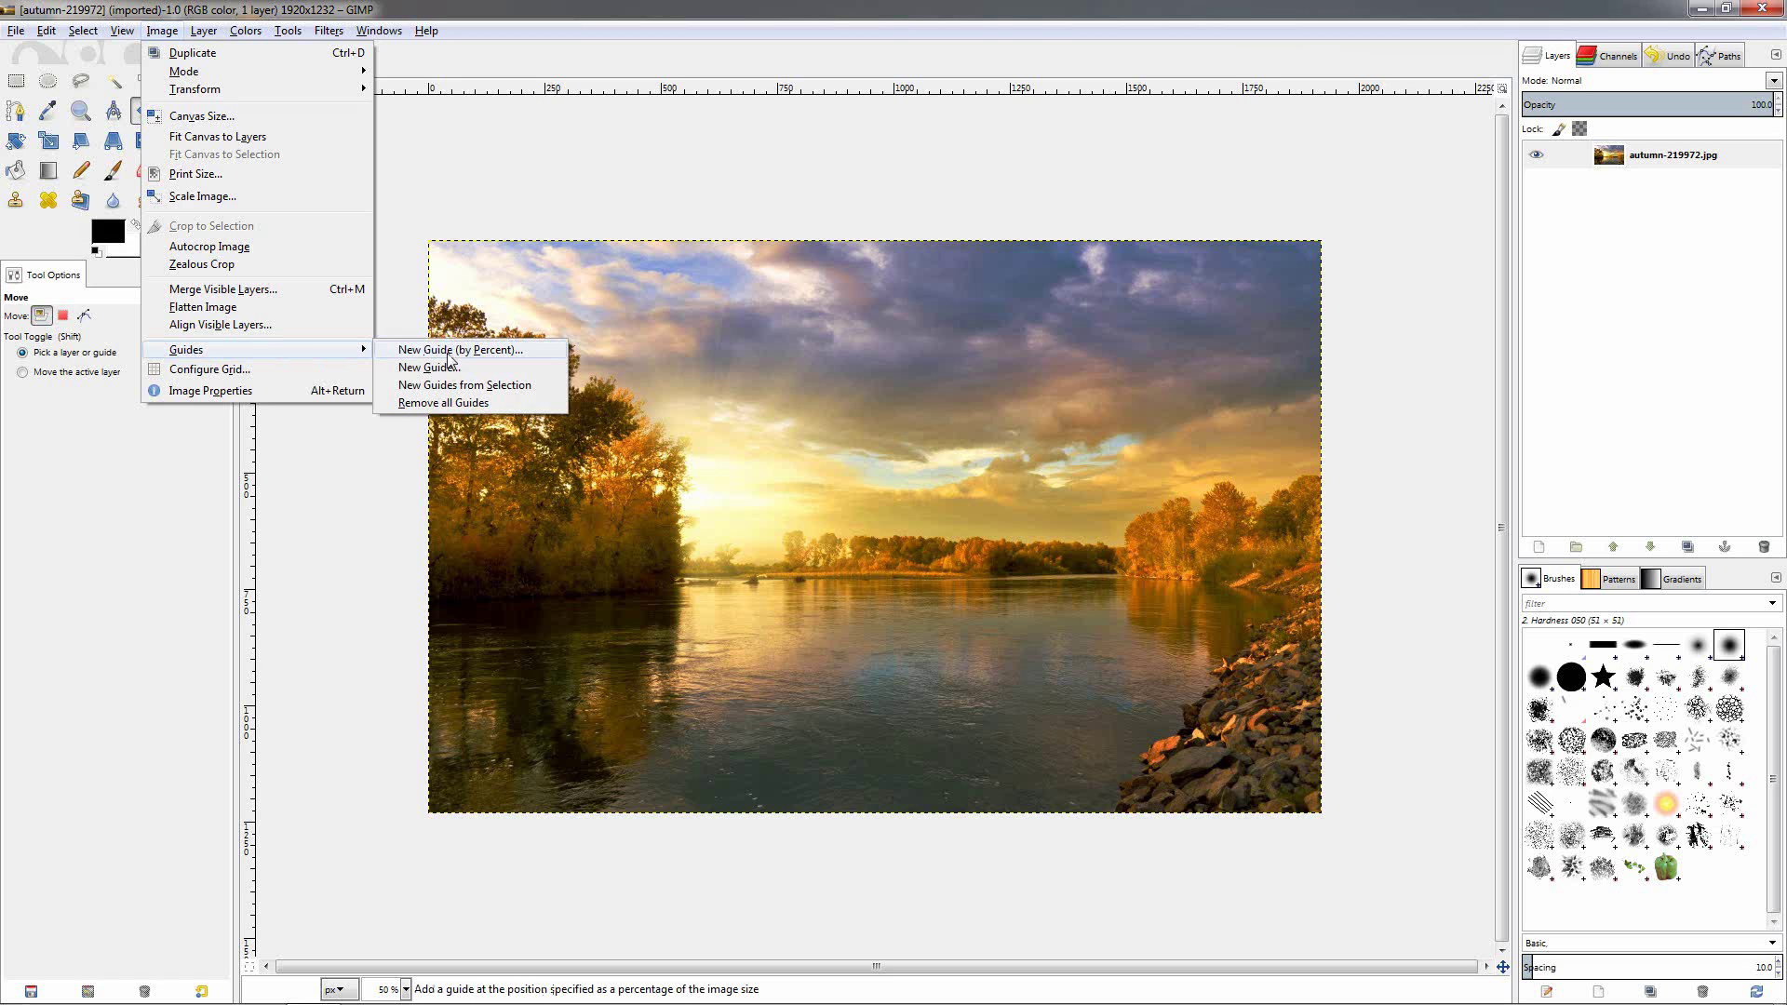
pyautogui.click(473, 367)
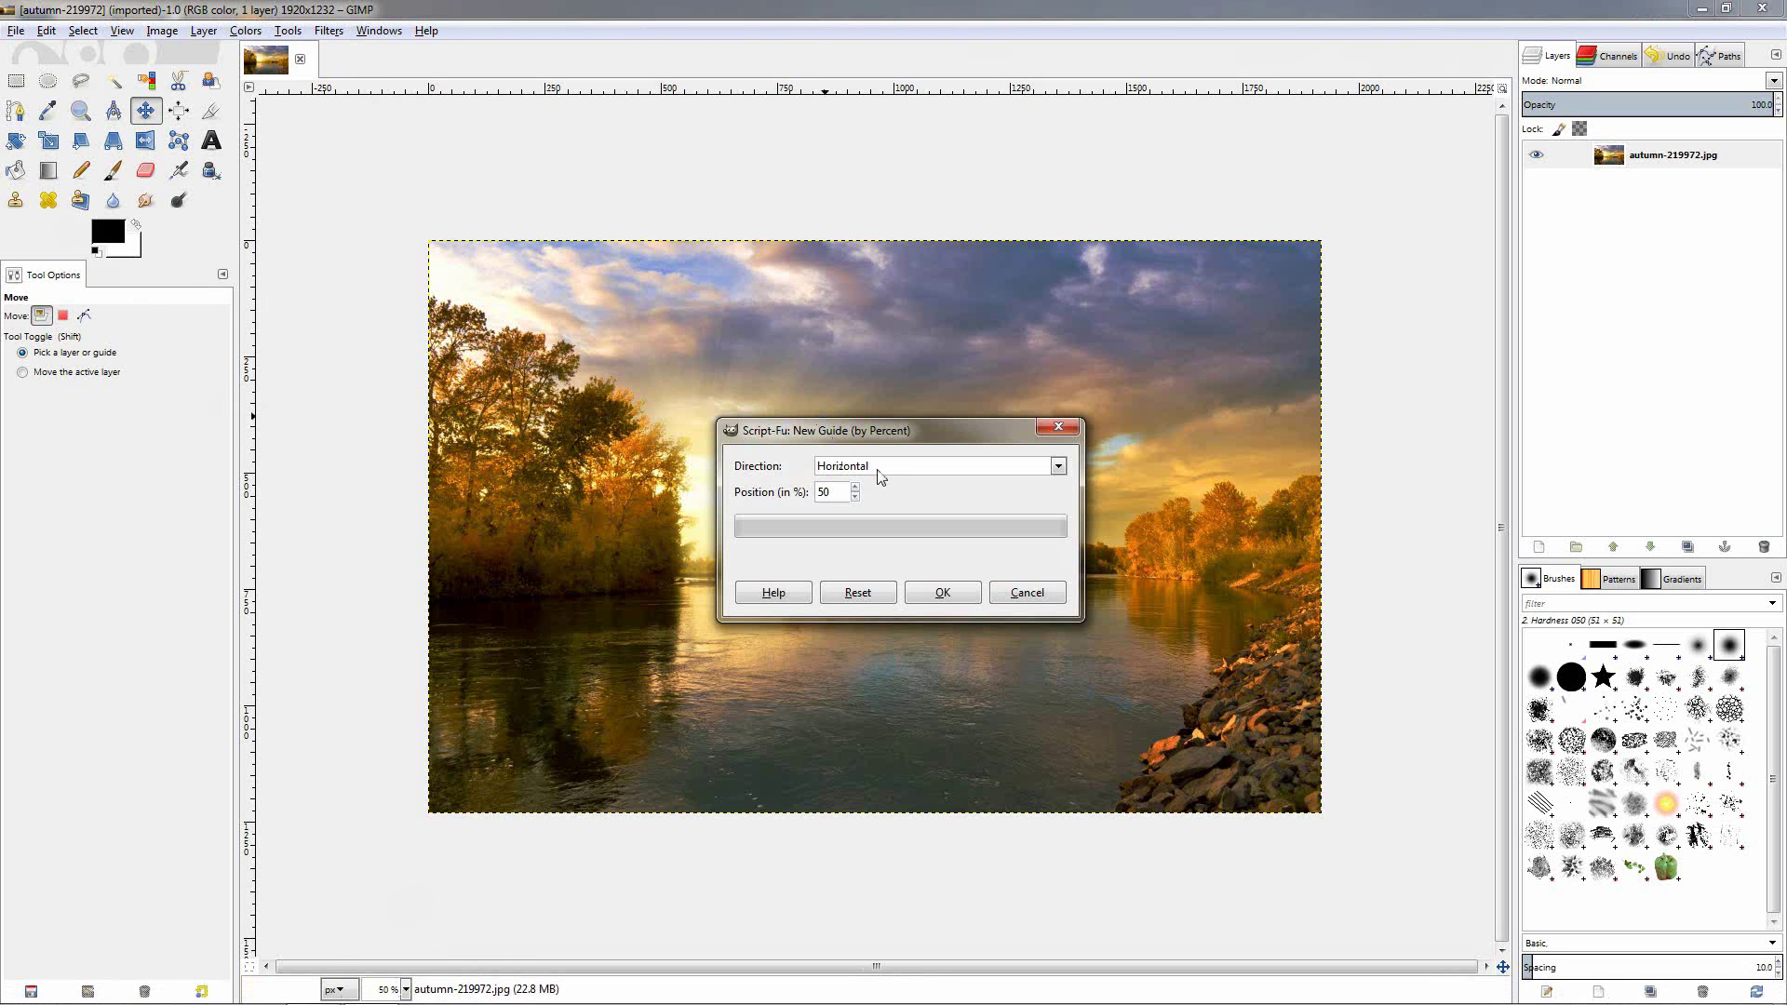
pyautogui.click(836, 492)
pyautogui.click(920, 587)
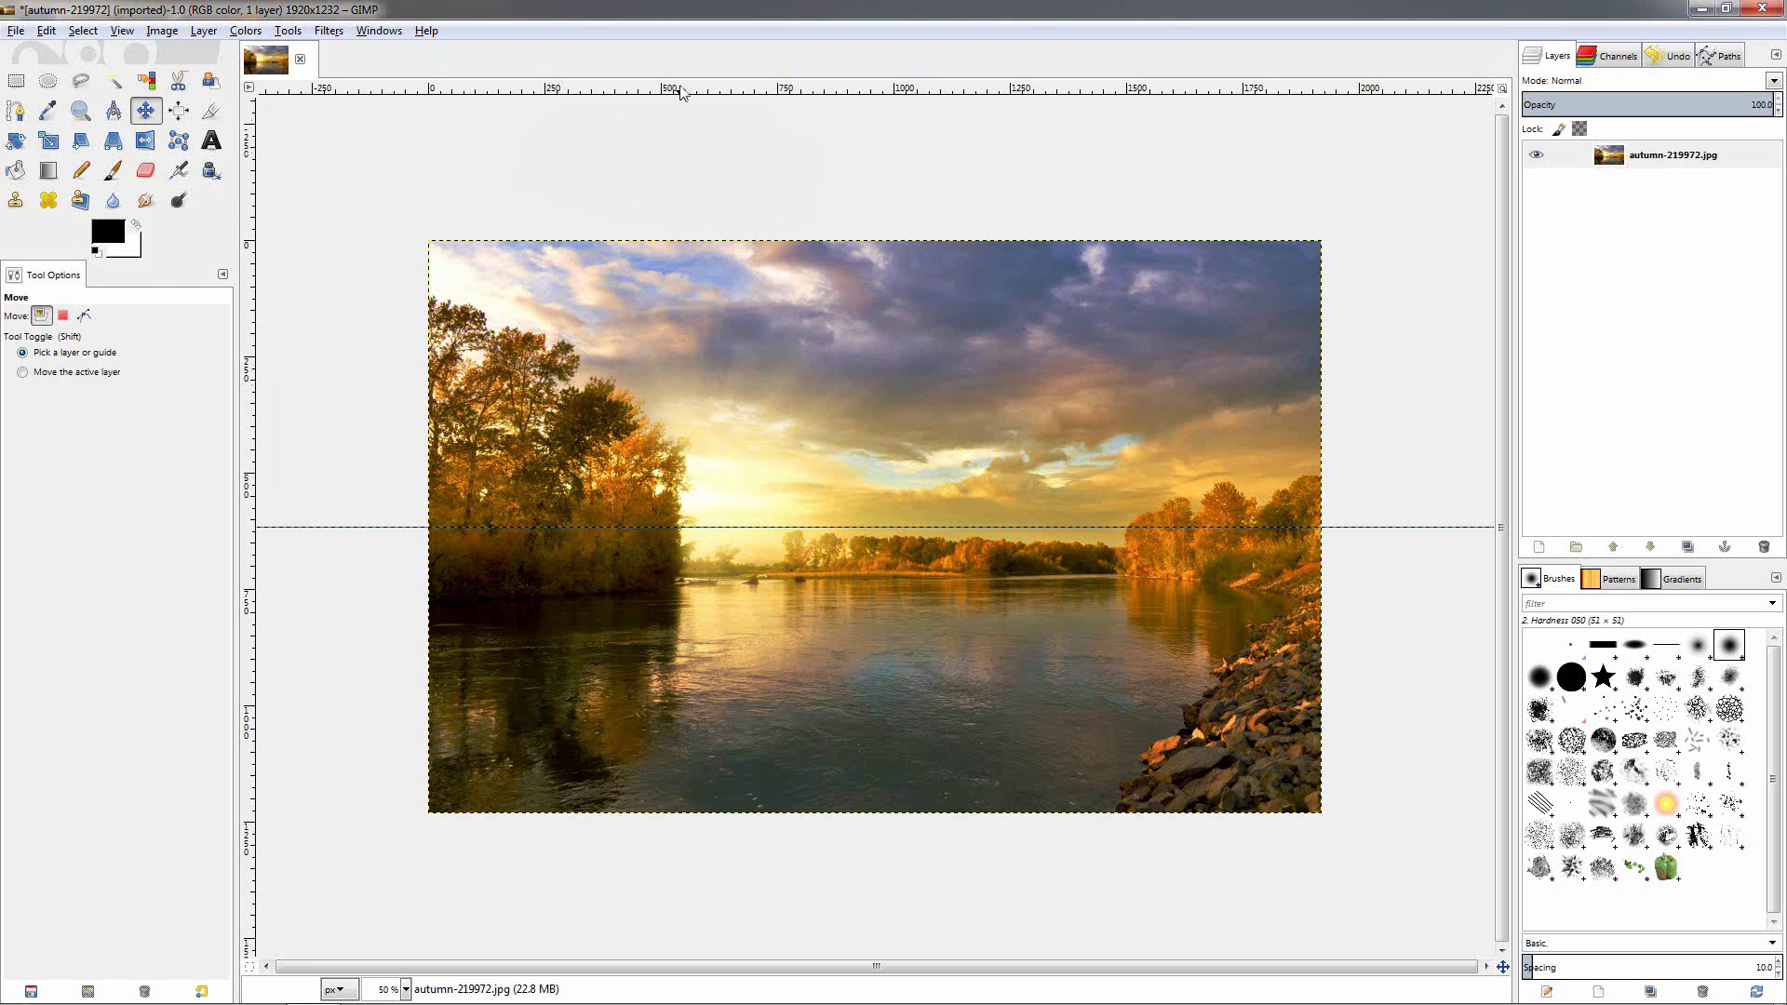
# Drag two more horizontal guides above the middle one and three vertical guides over the left trees.
pyautogui.moveTo(681, 91); pyautogui.dragTo(682, 476)
pyautogui.moveTo(693, 91); pyautogui.dragTo(657, 431)
pyautogui.moveTo(252, 329); pyautogui.dragTo(573, 418)
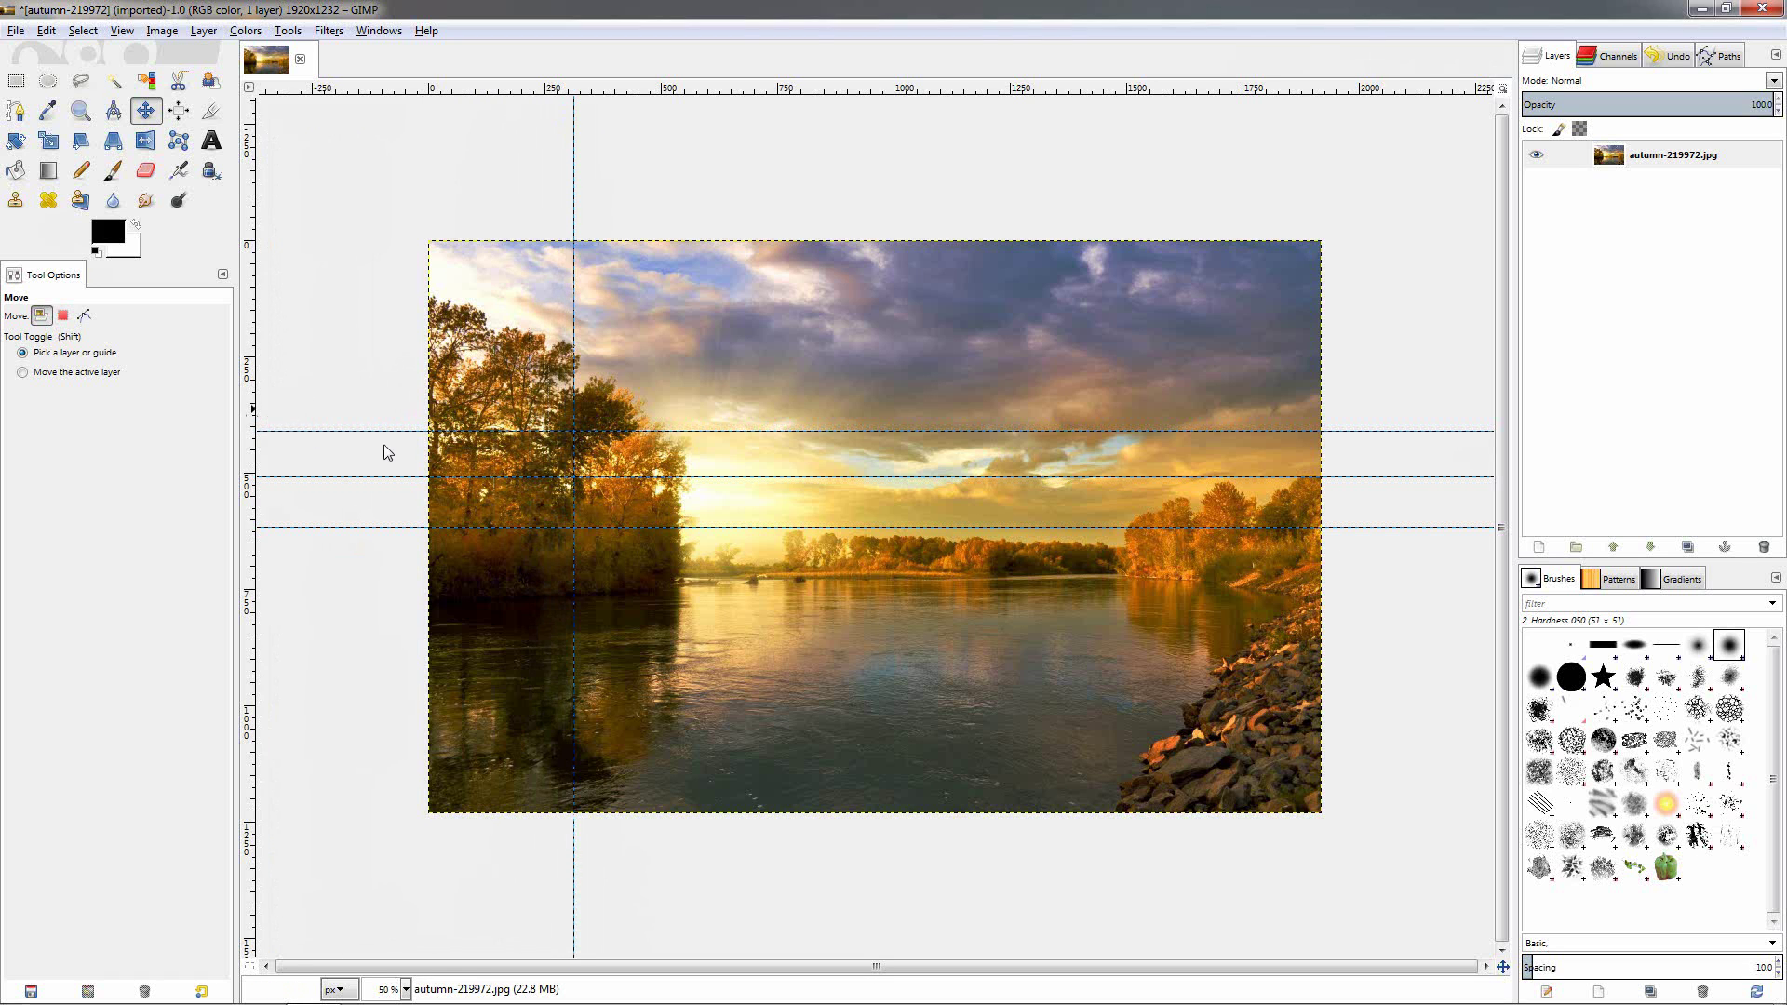
pyautogui.moveTo(257, 438); pyautogui.dragTo(638, 479)
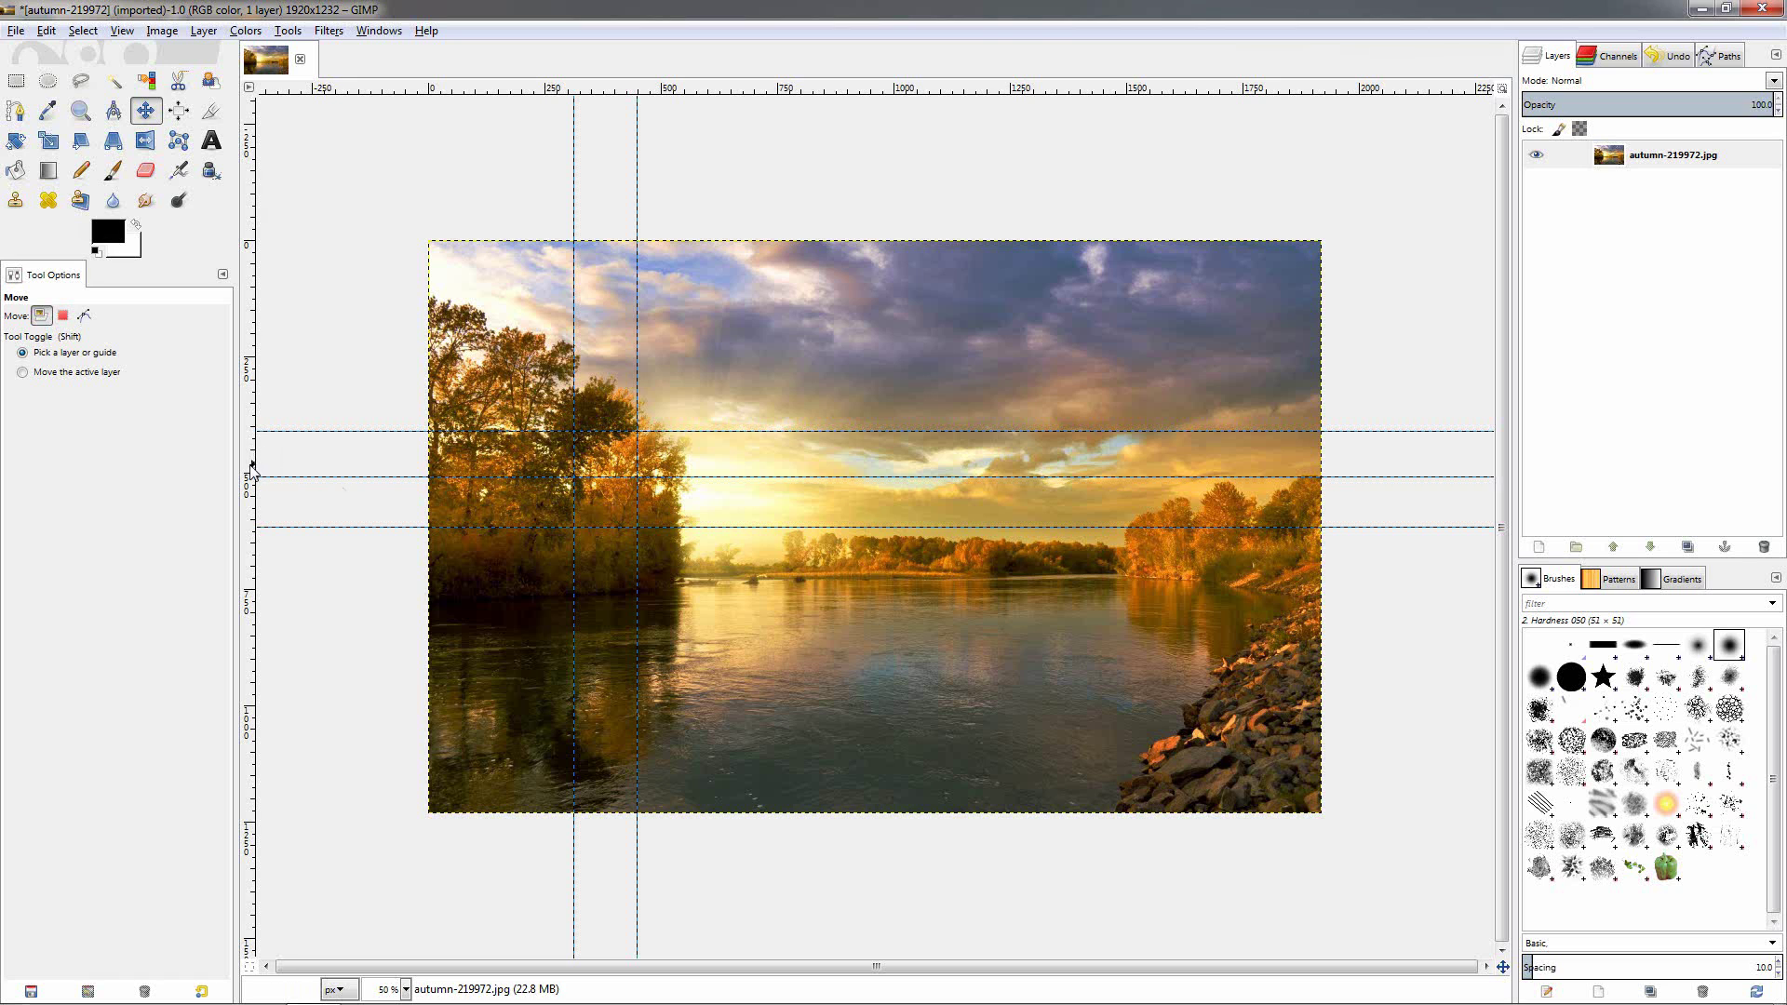
pyautogui.moveTo(248, 470); pyautogui.dragTo(678, 536)
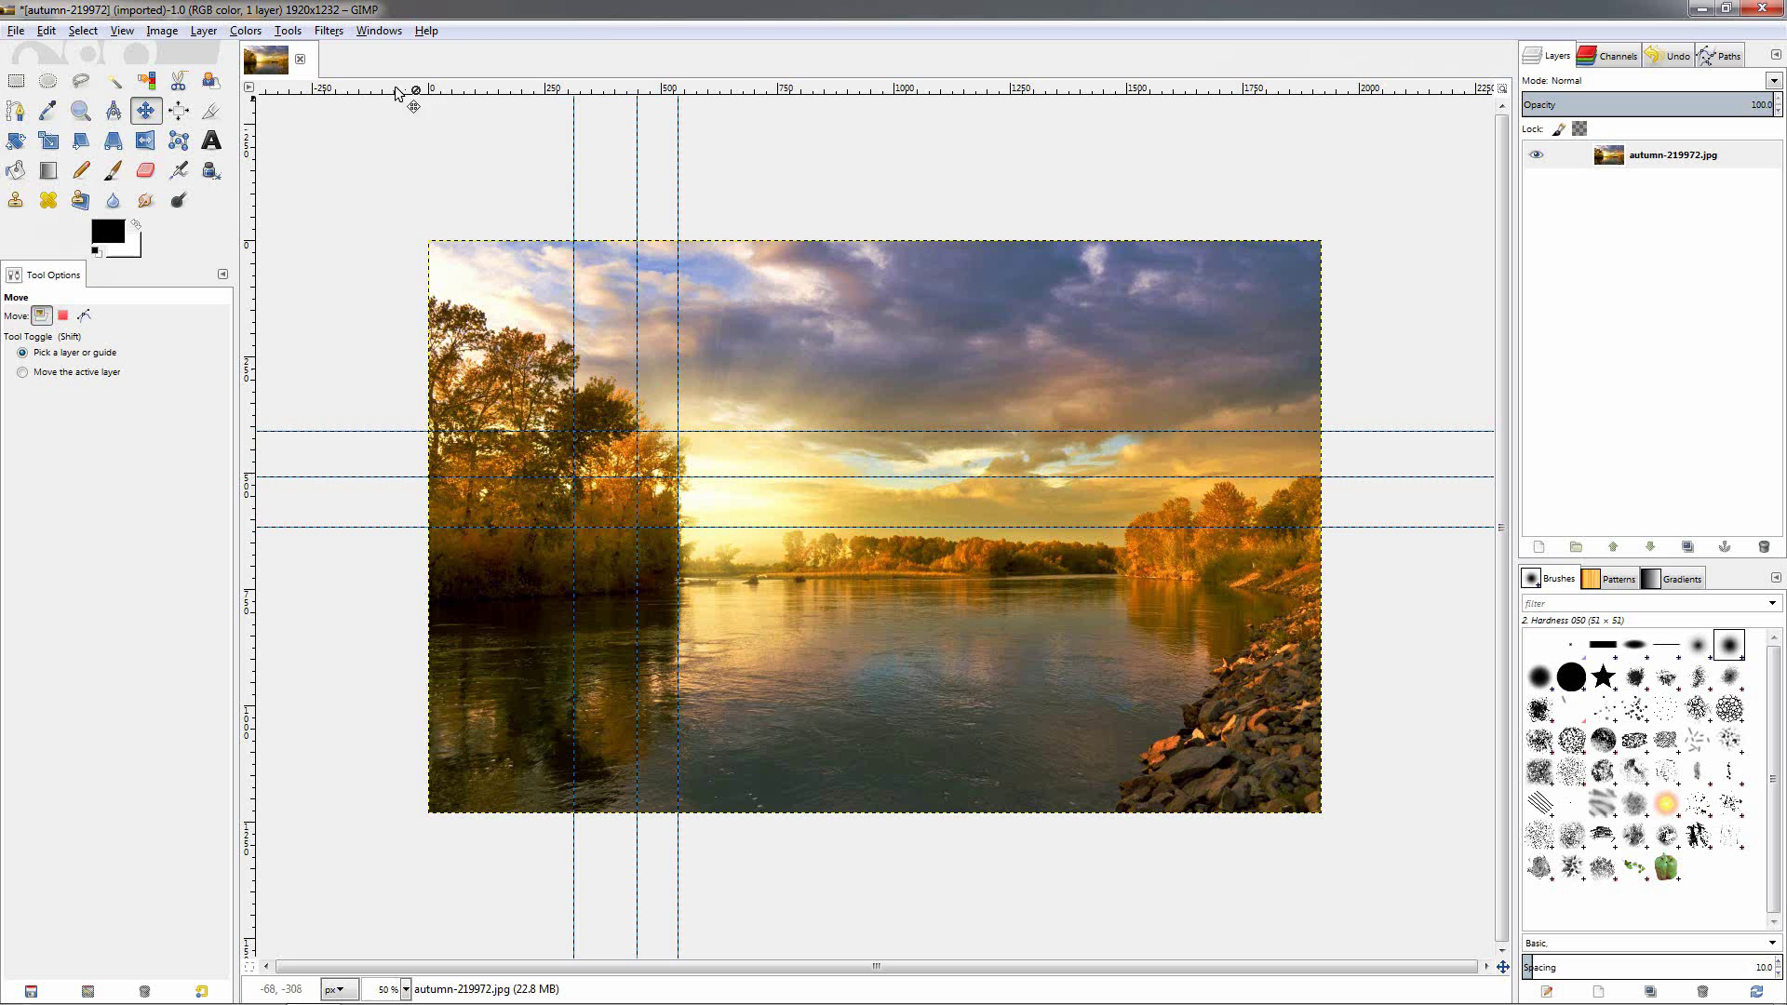
# Run the Web Slice filter, saving the pieces as jpg files to the Desktop.
pyautogui.click(333, 30)
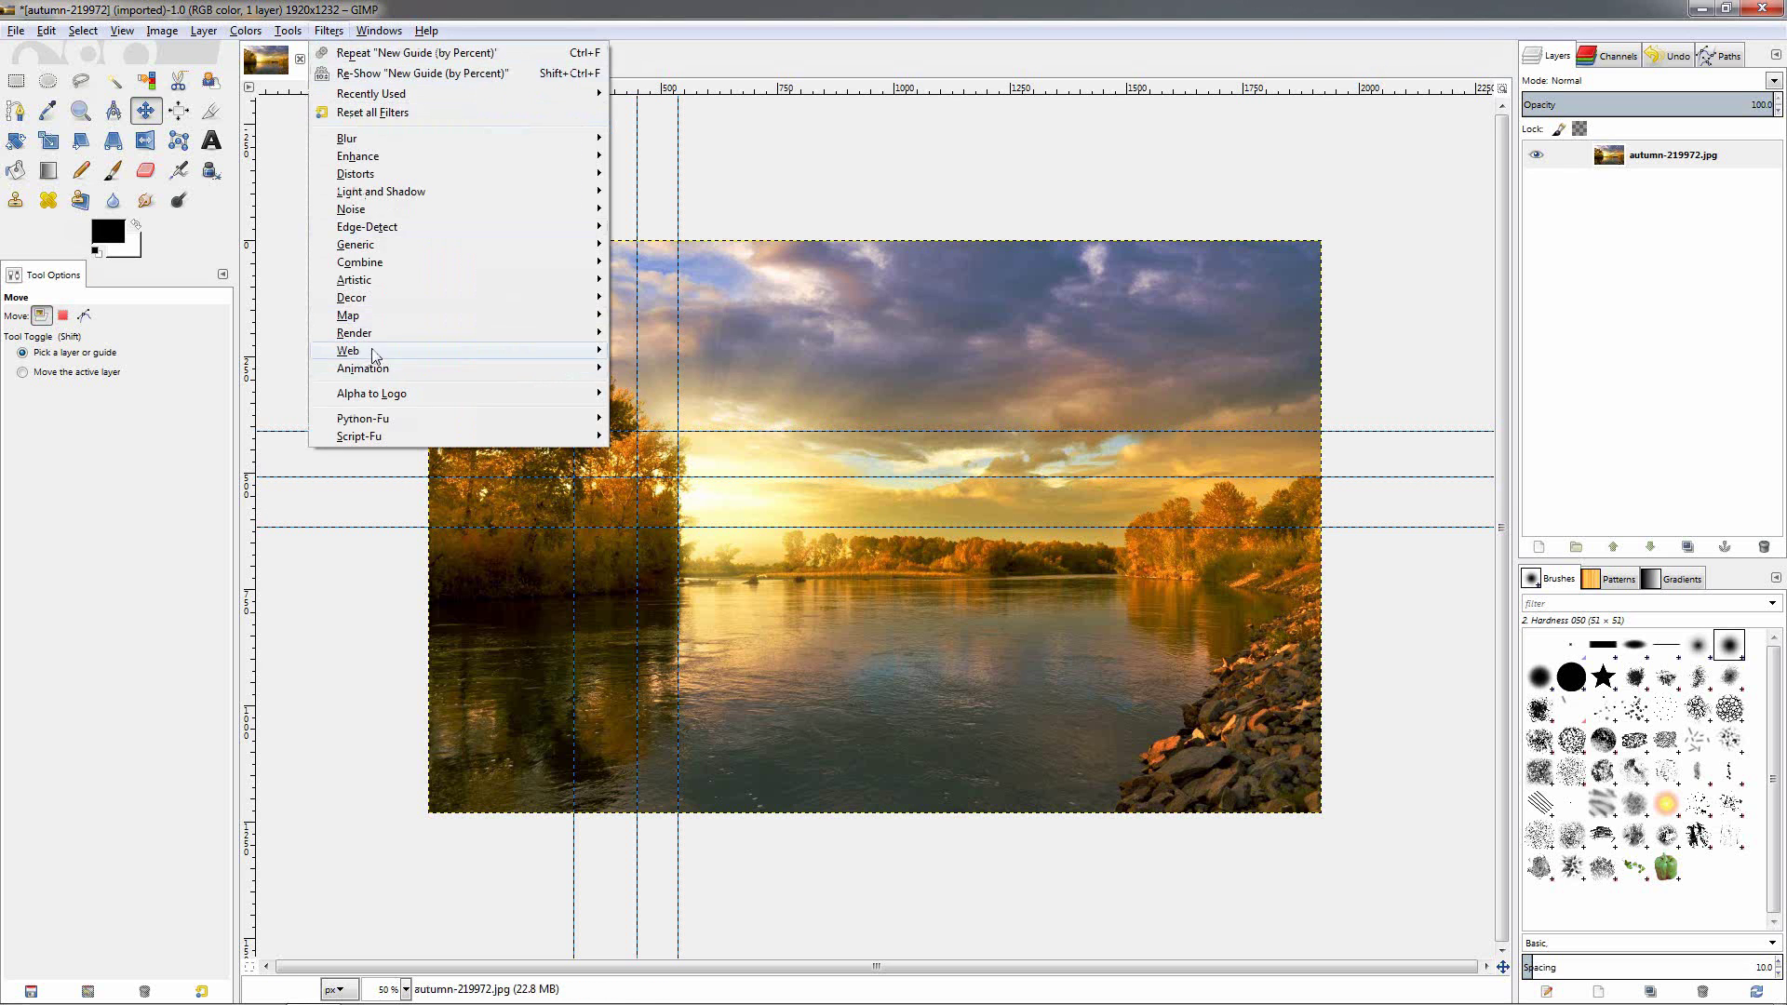
pyautogui.moveTo(374, 353)
pyautogui.click(645, 388)
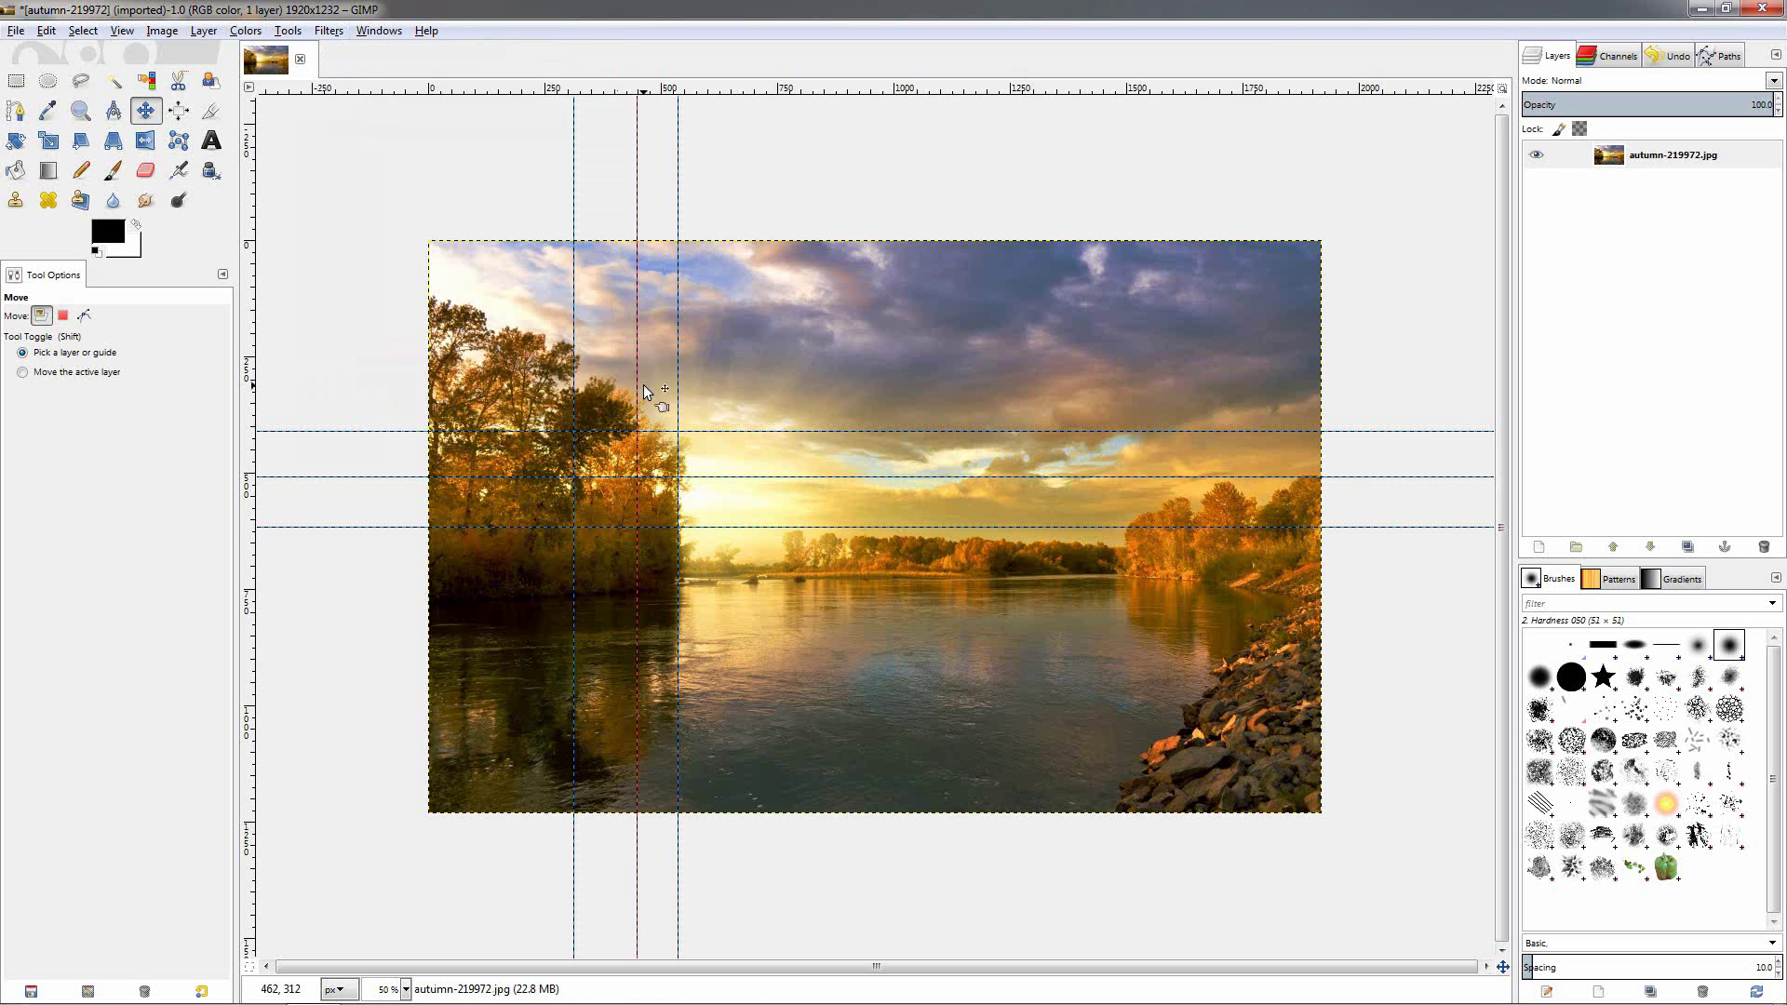
pyautogui.moveTo(880, 295); pyautogui.dragTo(872, 246)
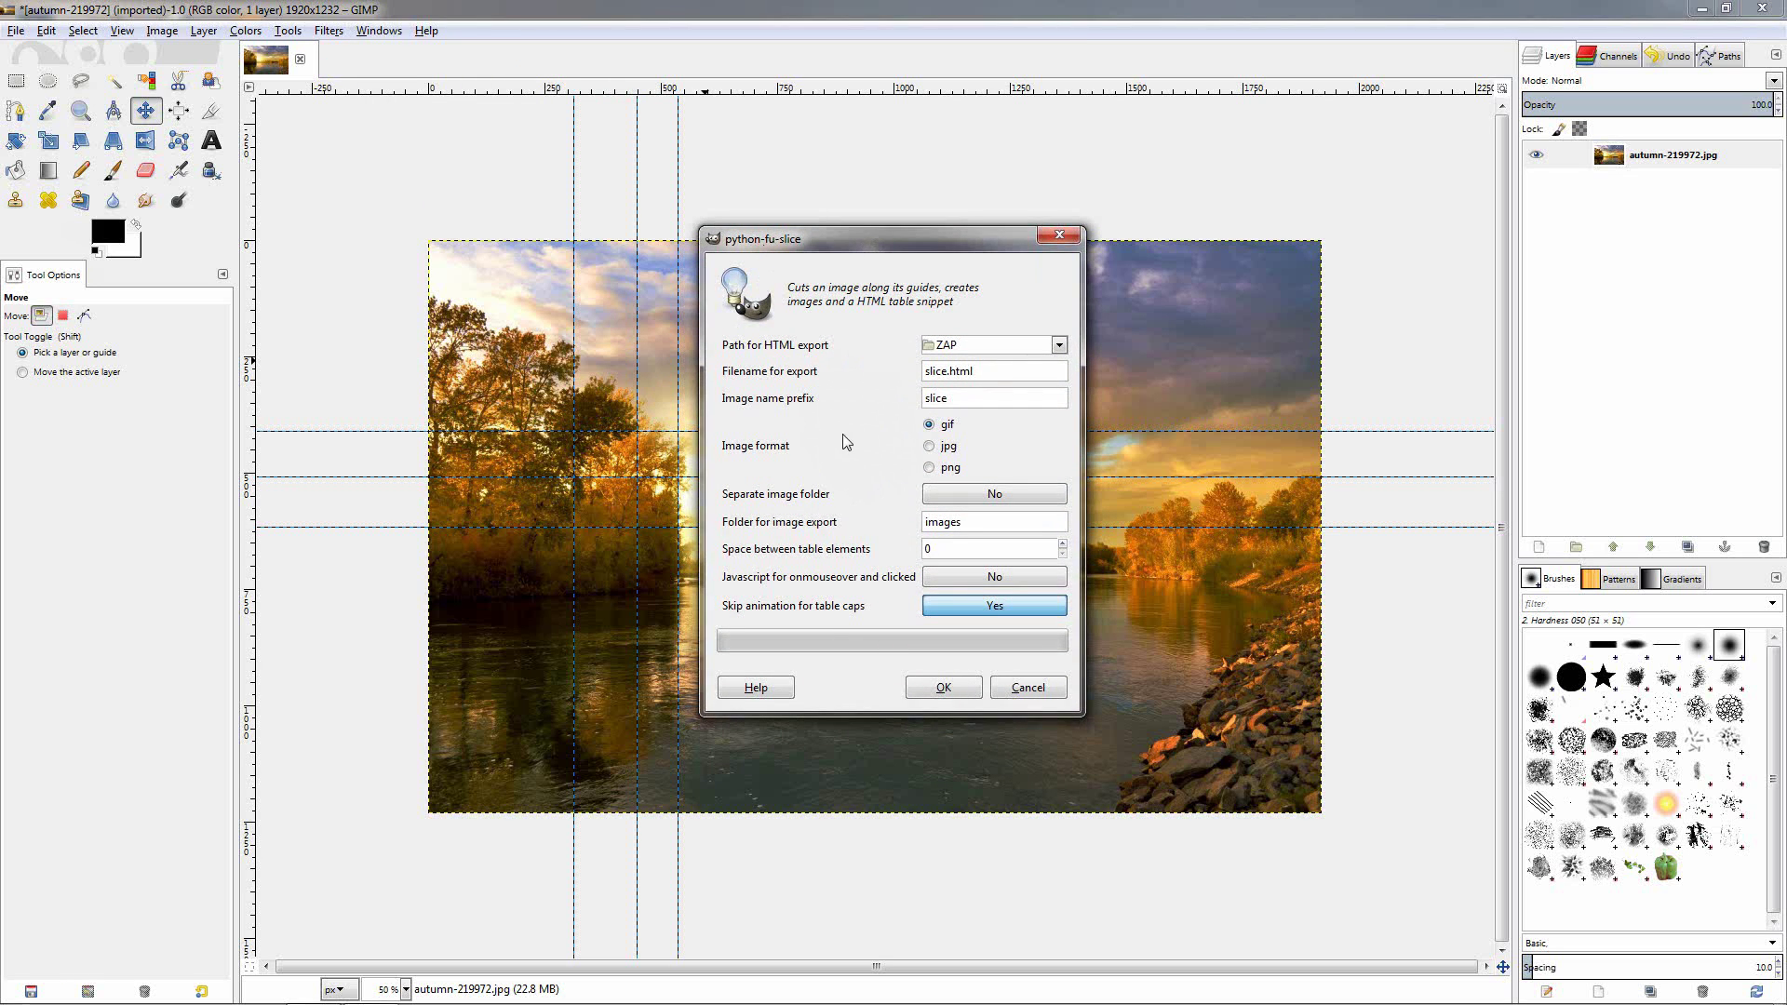
pyautogui.click(1013, 346)
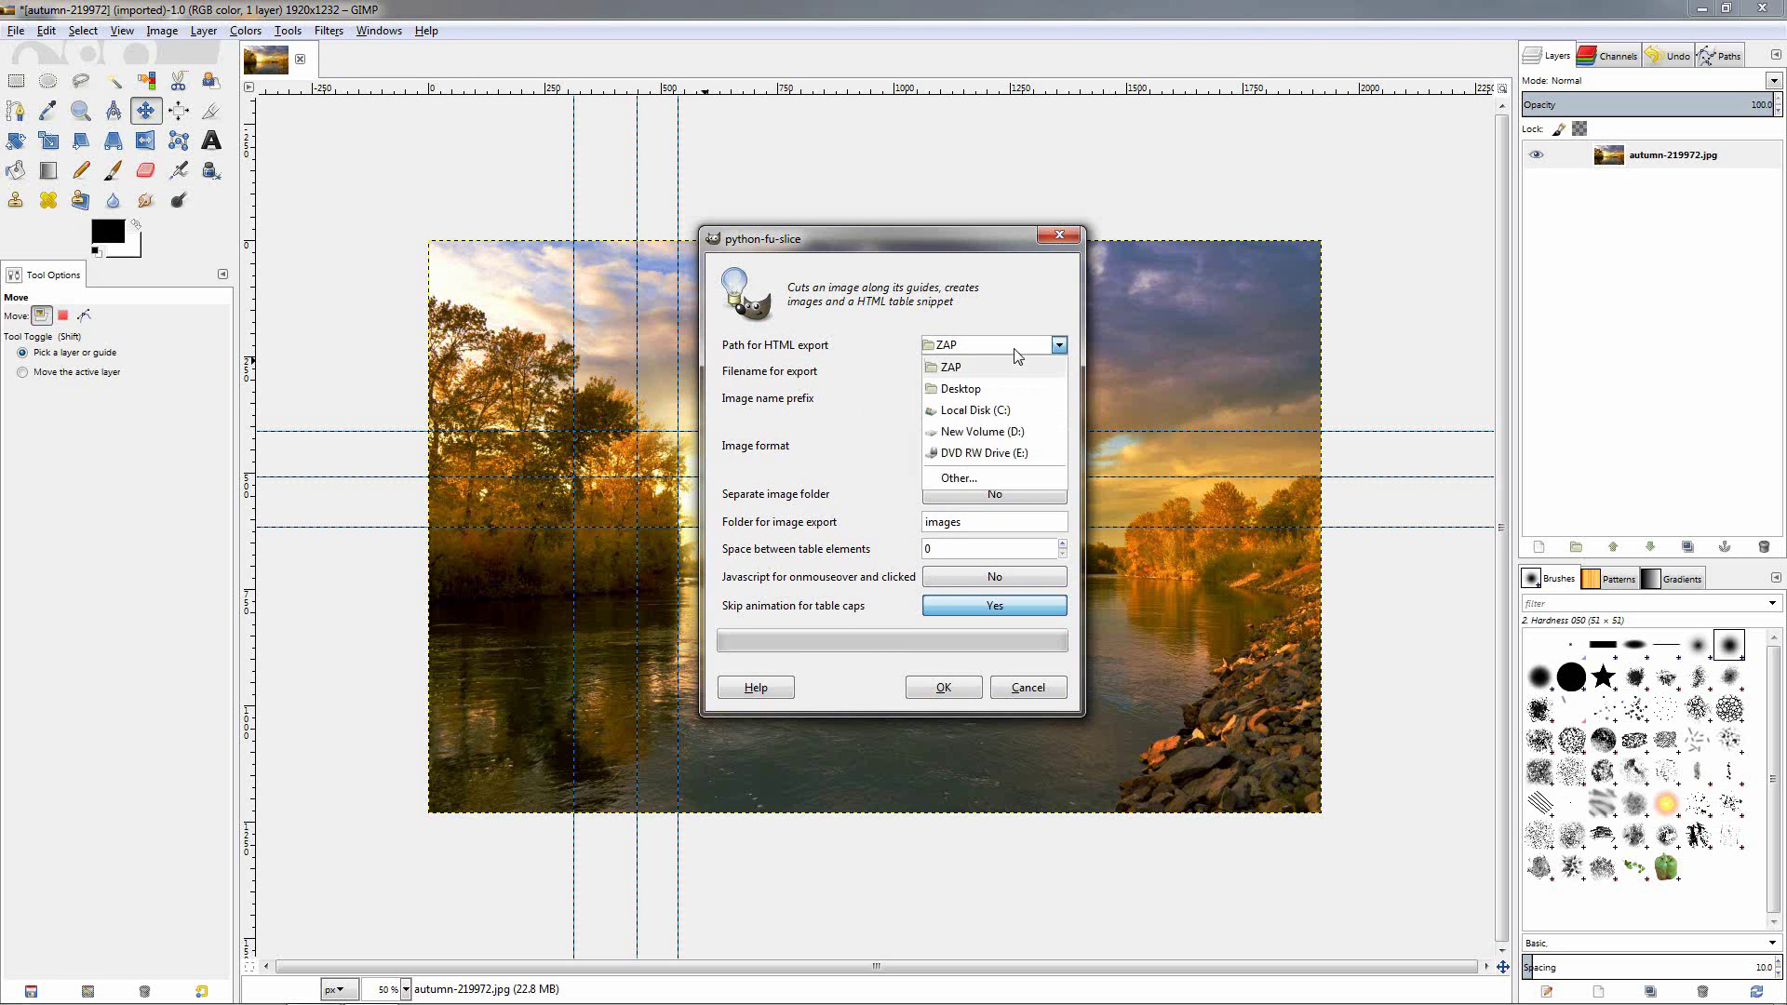
pyautogui.click(964, 389)
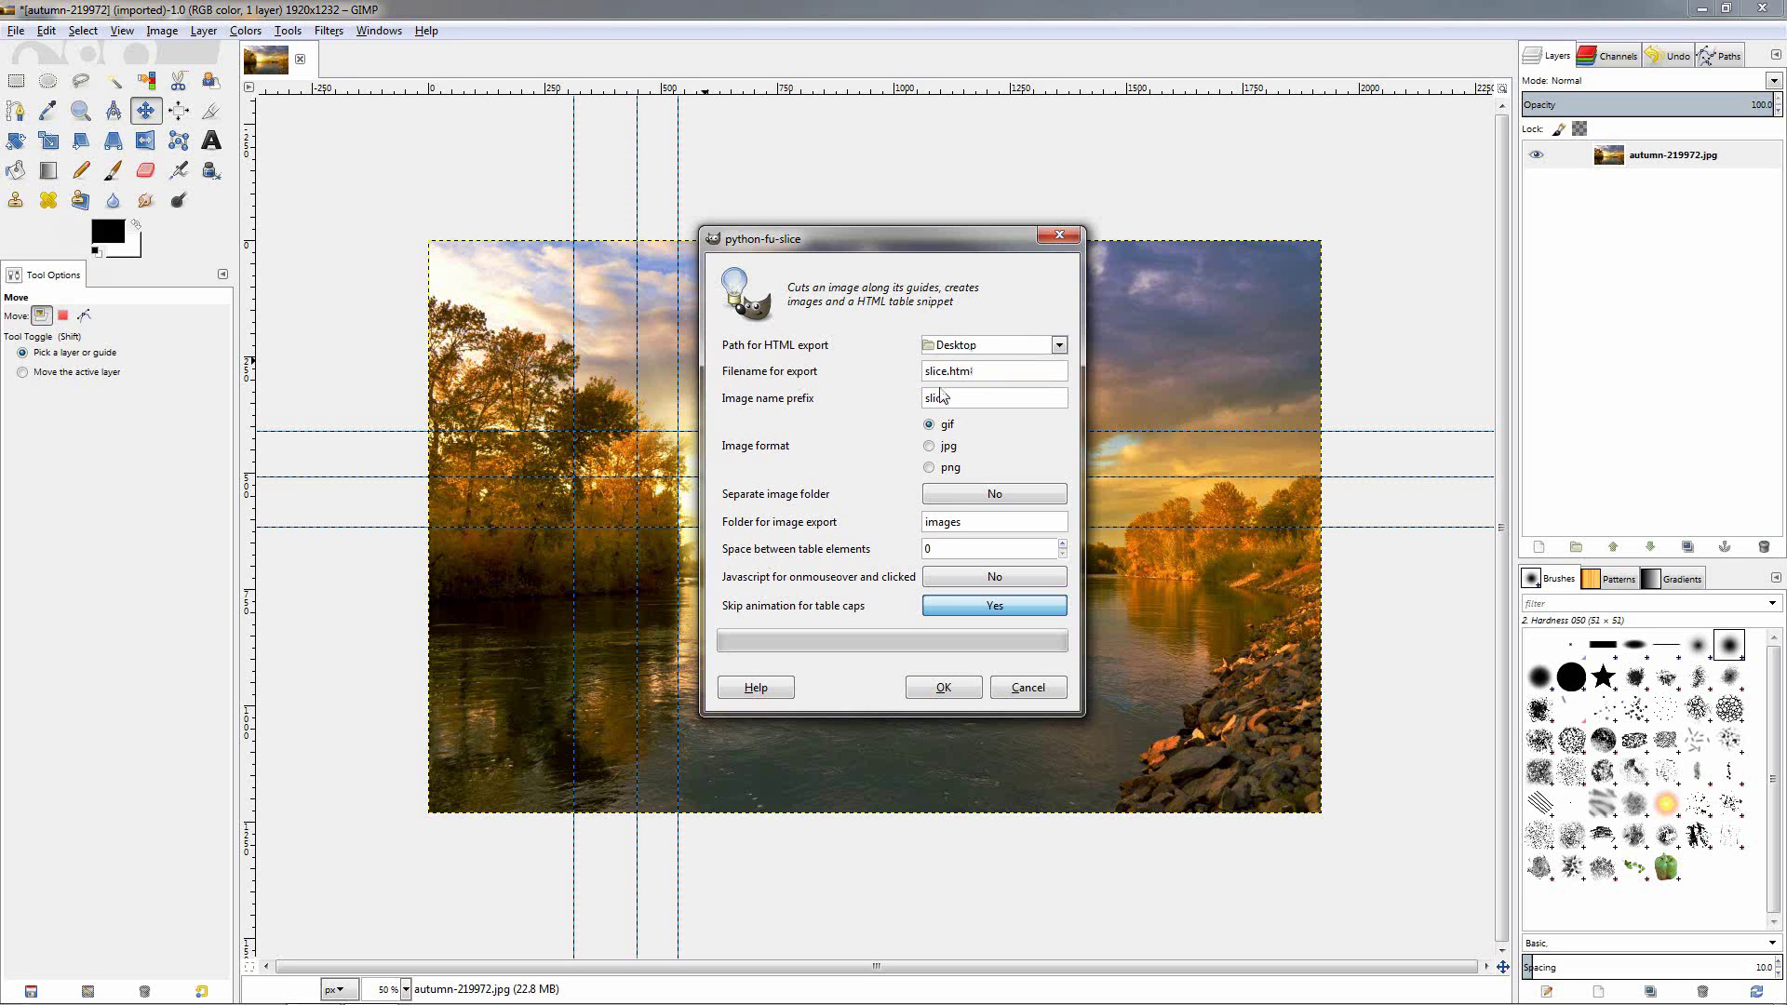
pyautogui.click(929, 451)
pyautogui.click(942, 691)
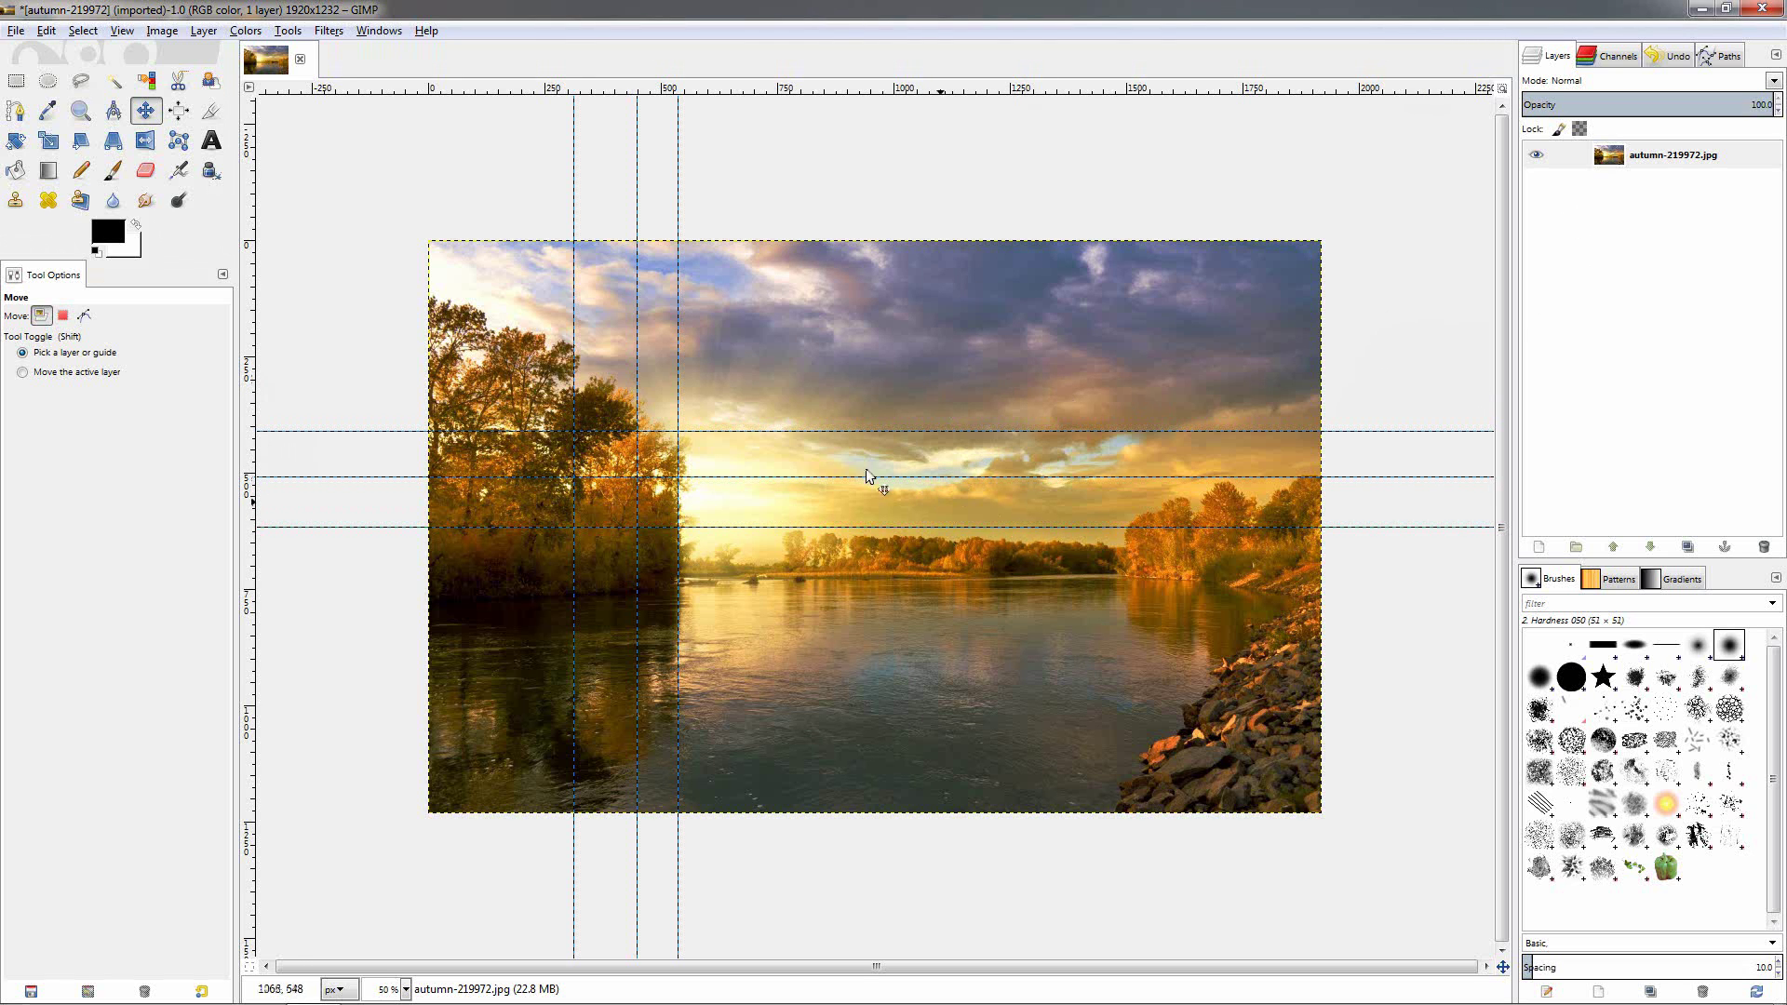
# Open slice_0_0.jpg through slice_3_3.jpg from the Desktop as layers.
pyautogui.click(16, 31)
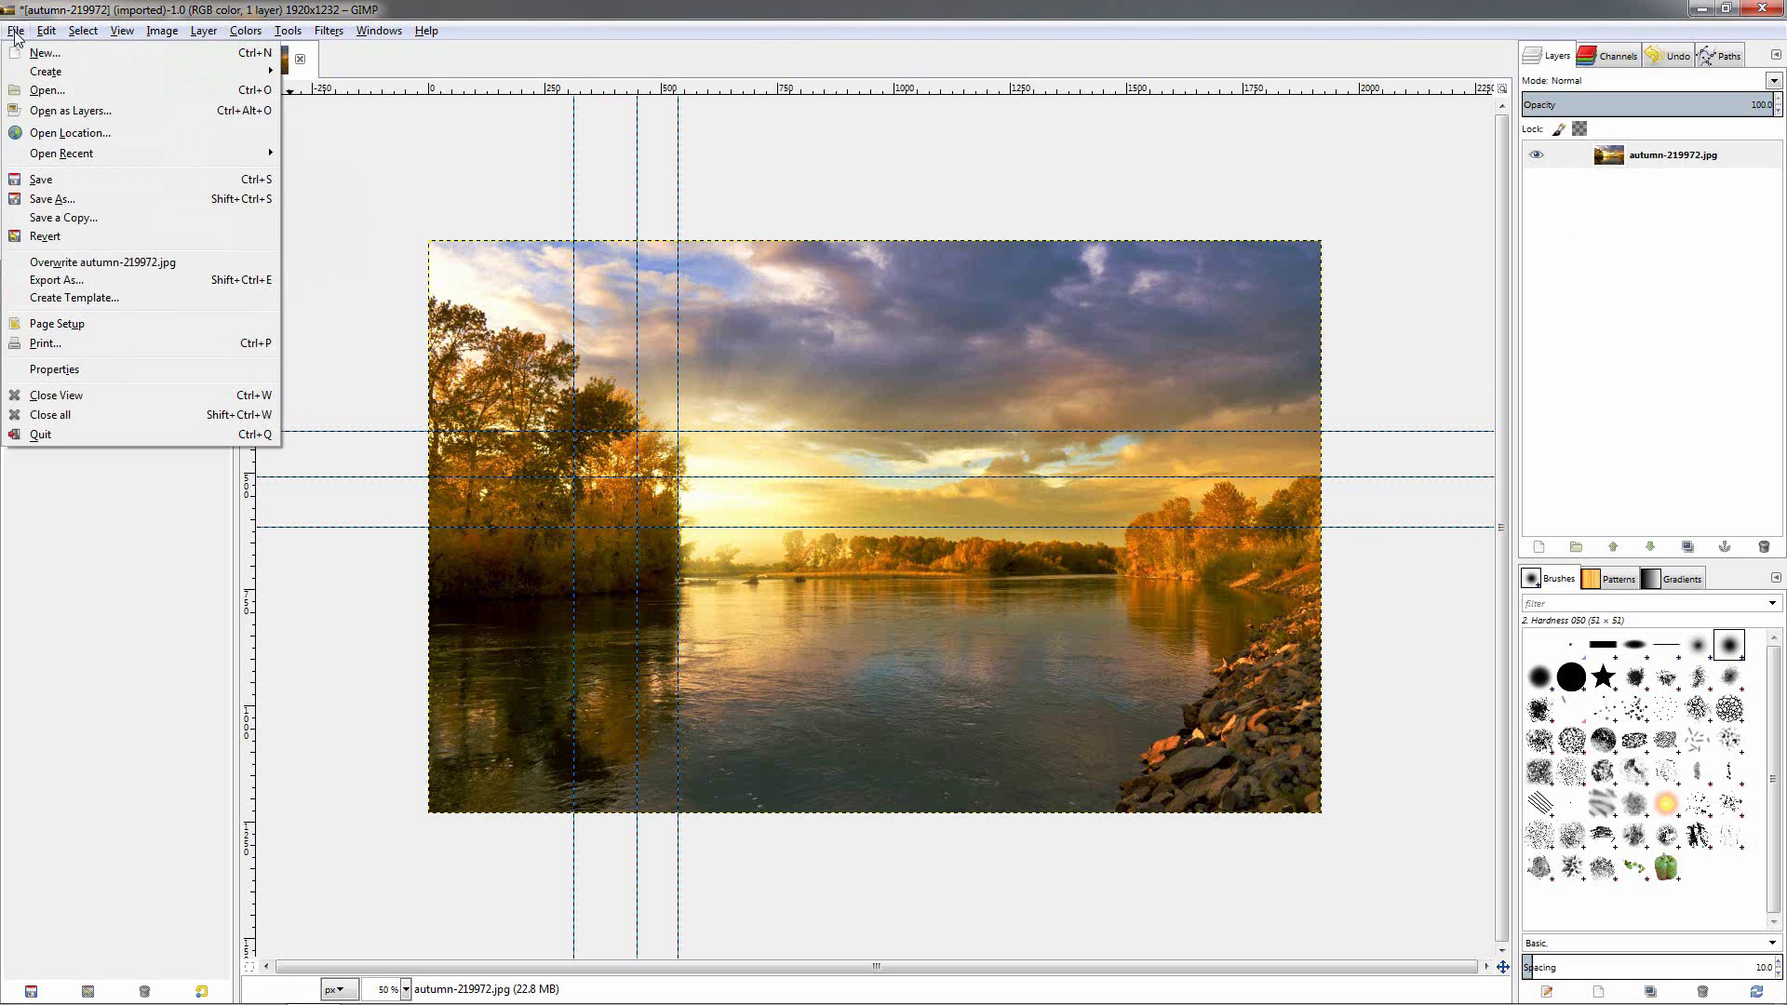
pyautogui.click(56, 91)
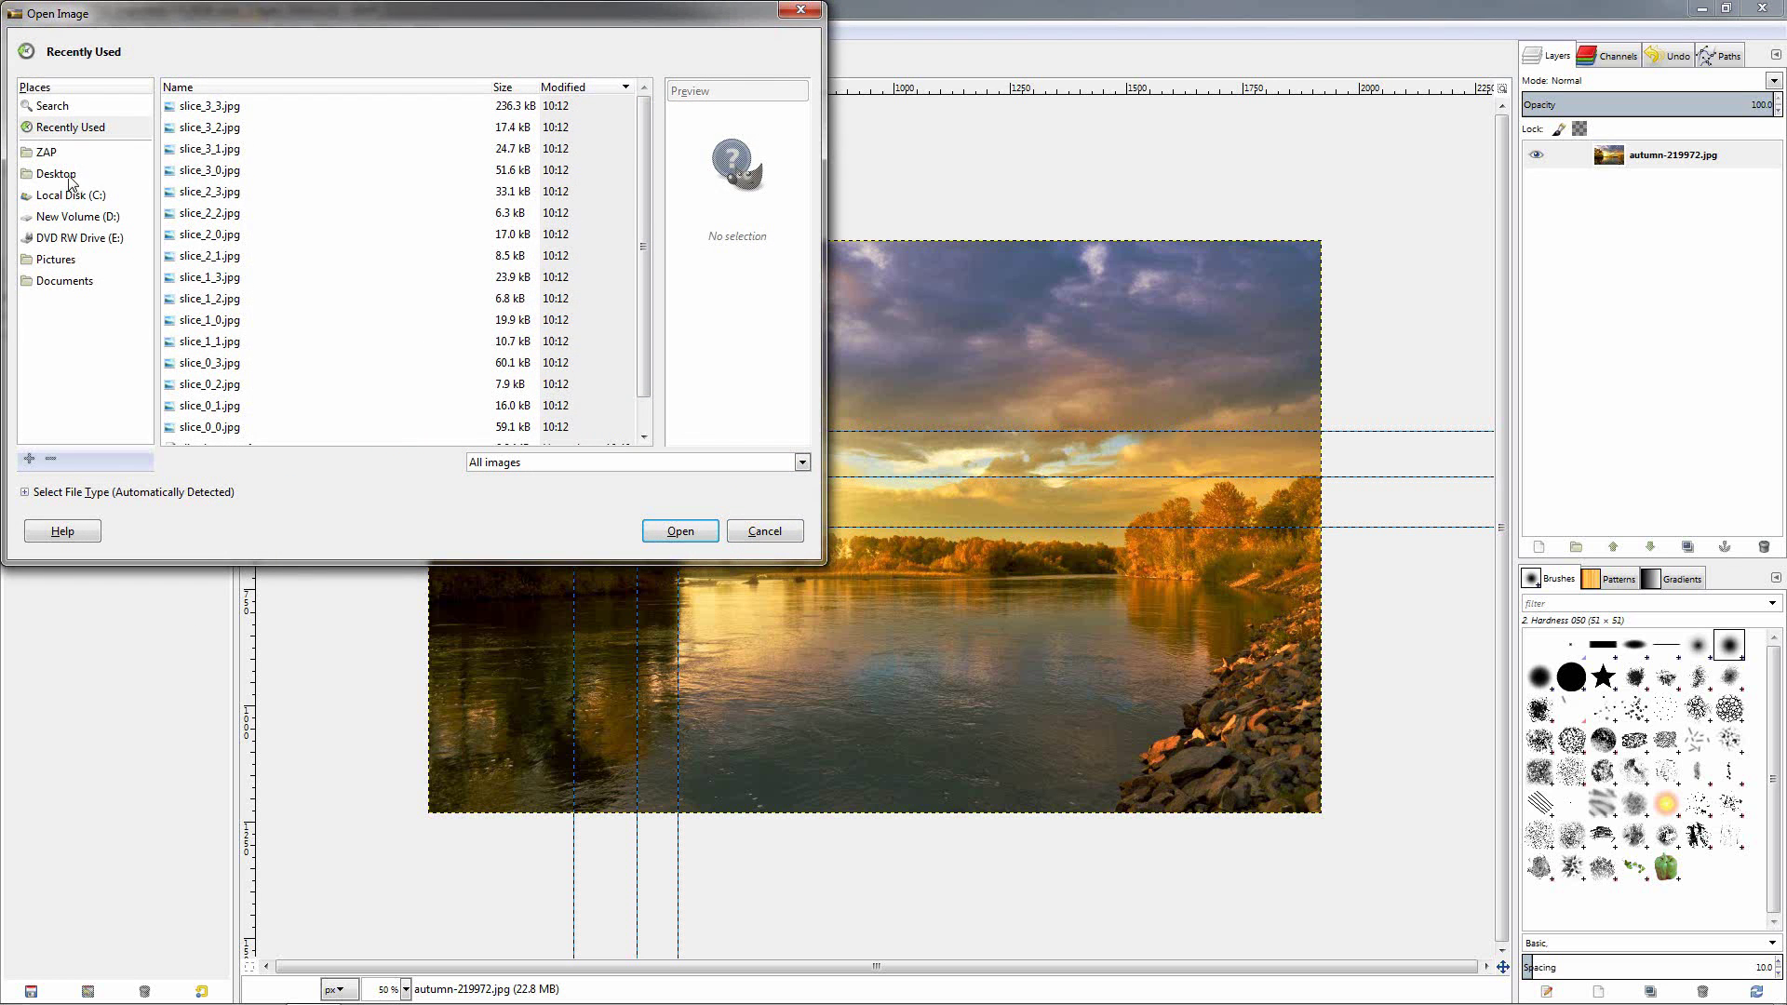
pyautogui.click(69, 176)
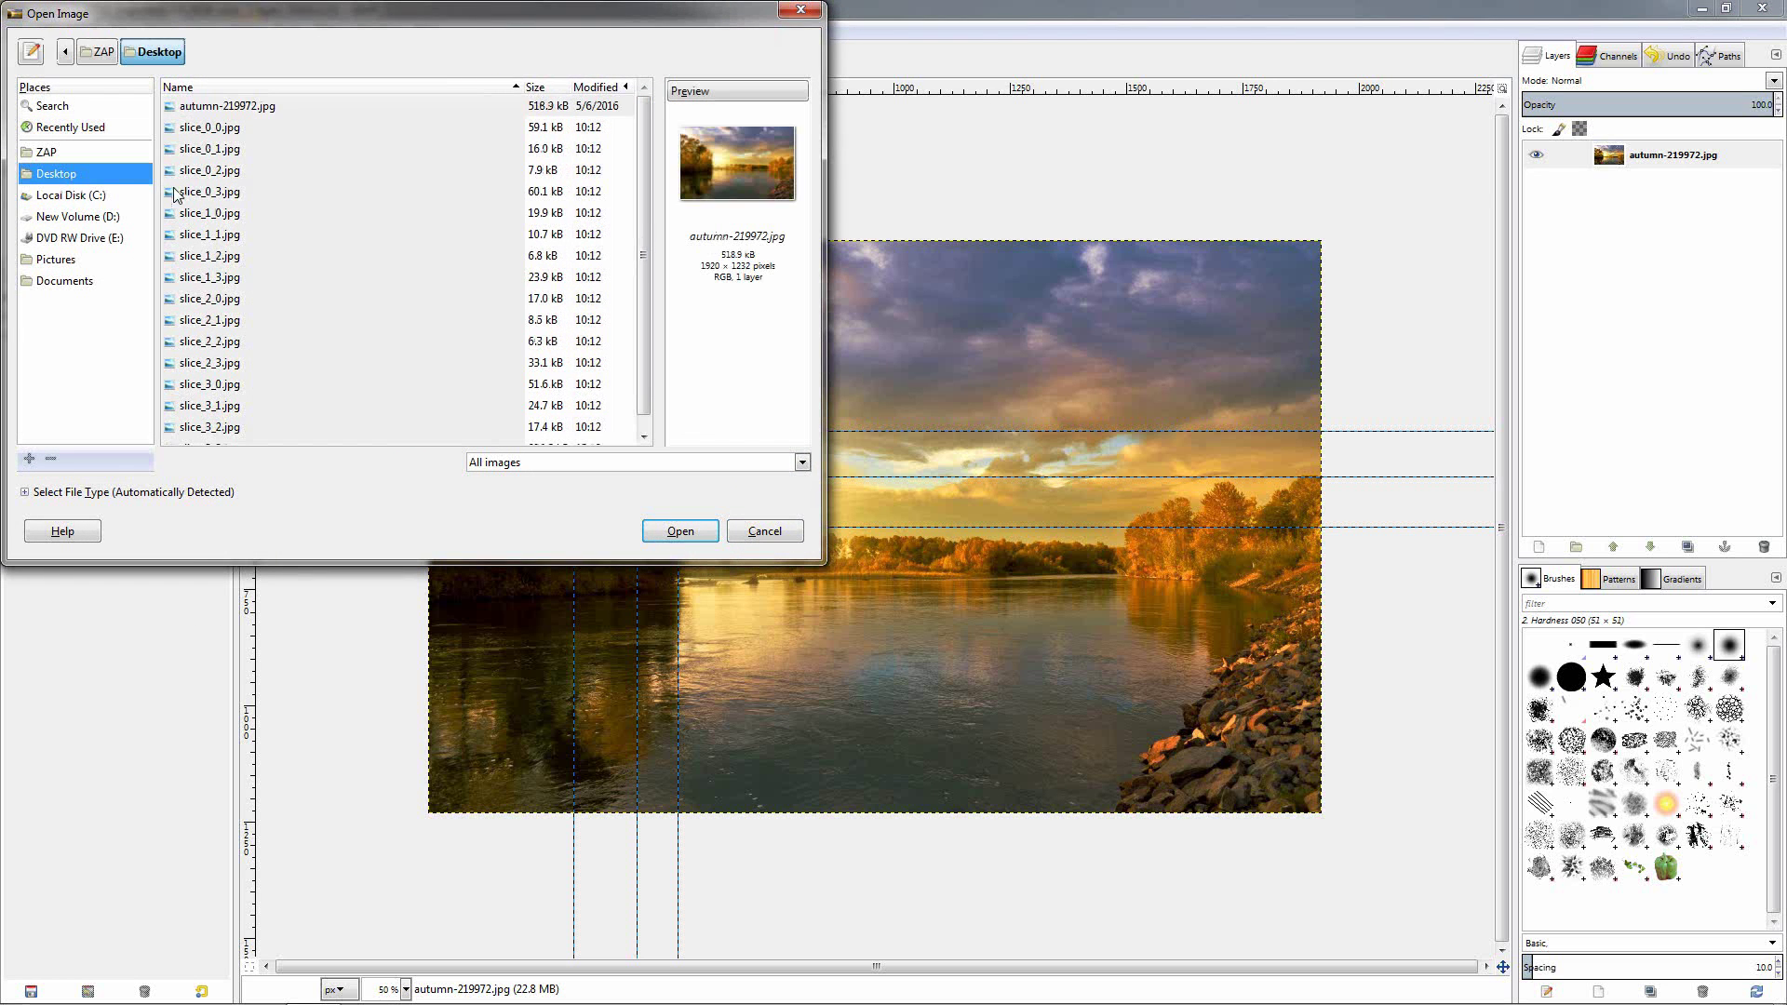
pyautogui.click(209, 130)
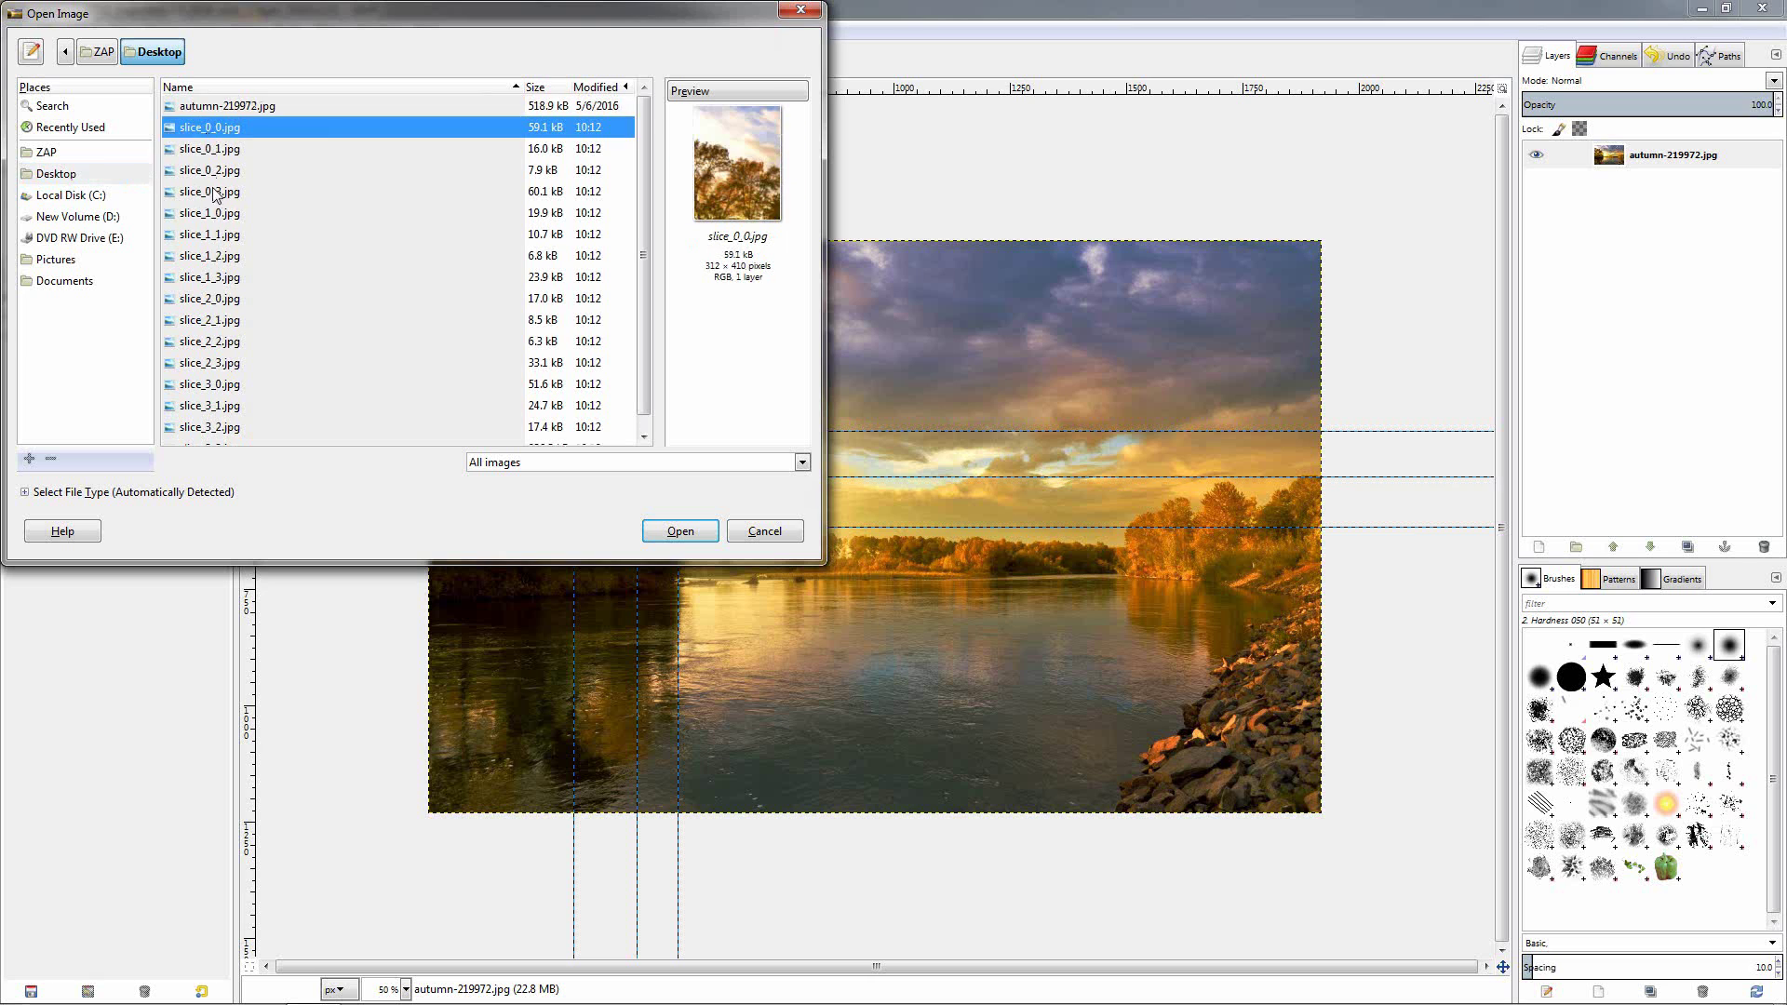
pyautogui.scroll(-1, 250, 376)
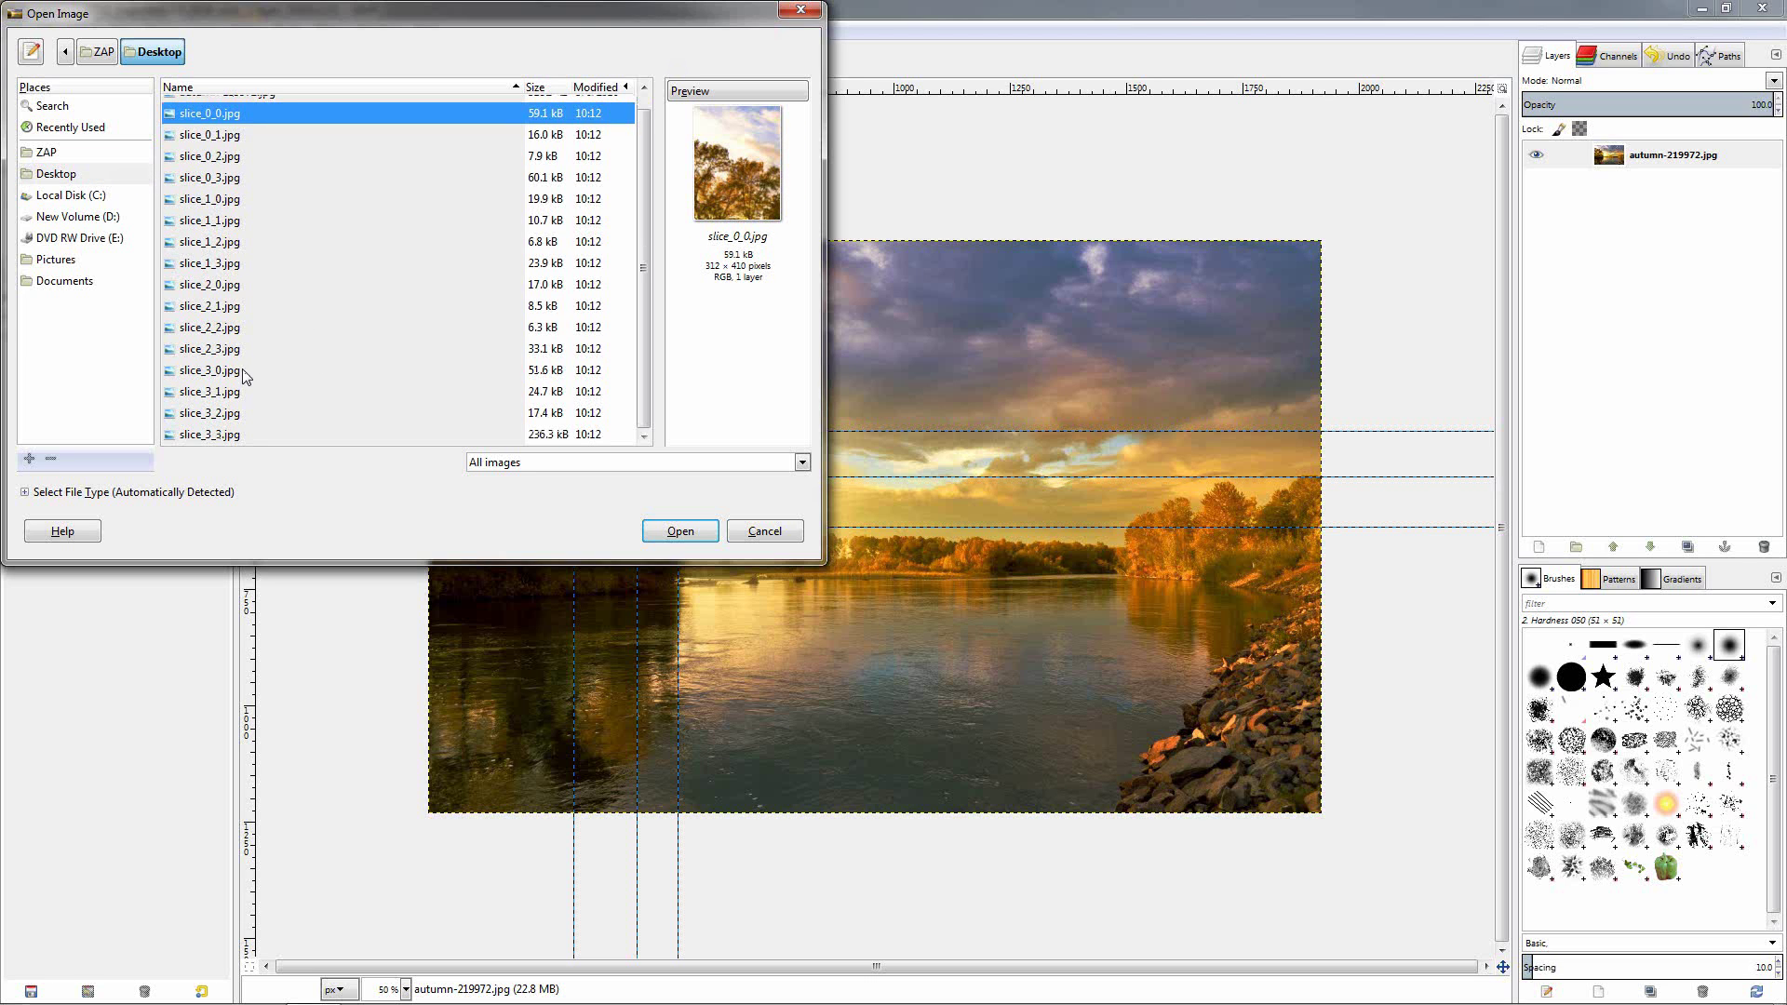
pyautogui.keyDown('shift'); pyautogui.click(232, 437); pyautogui.keyUp('shift')
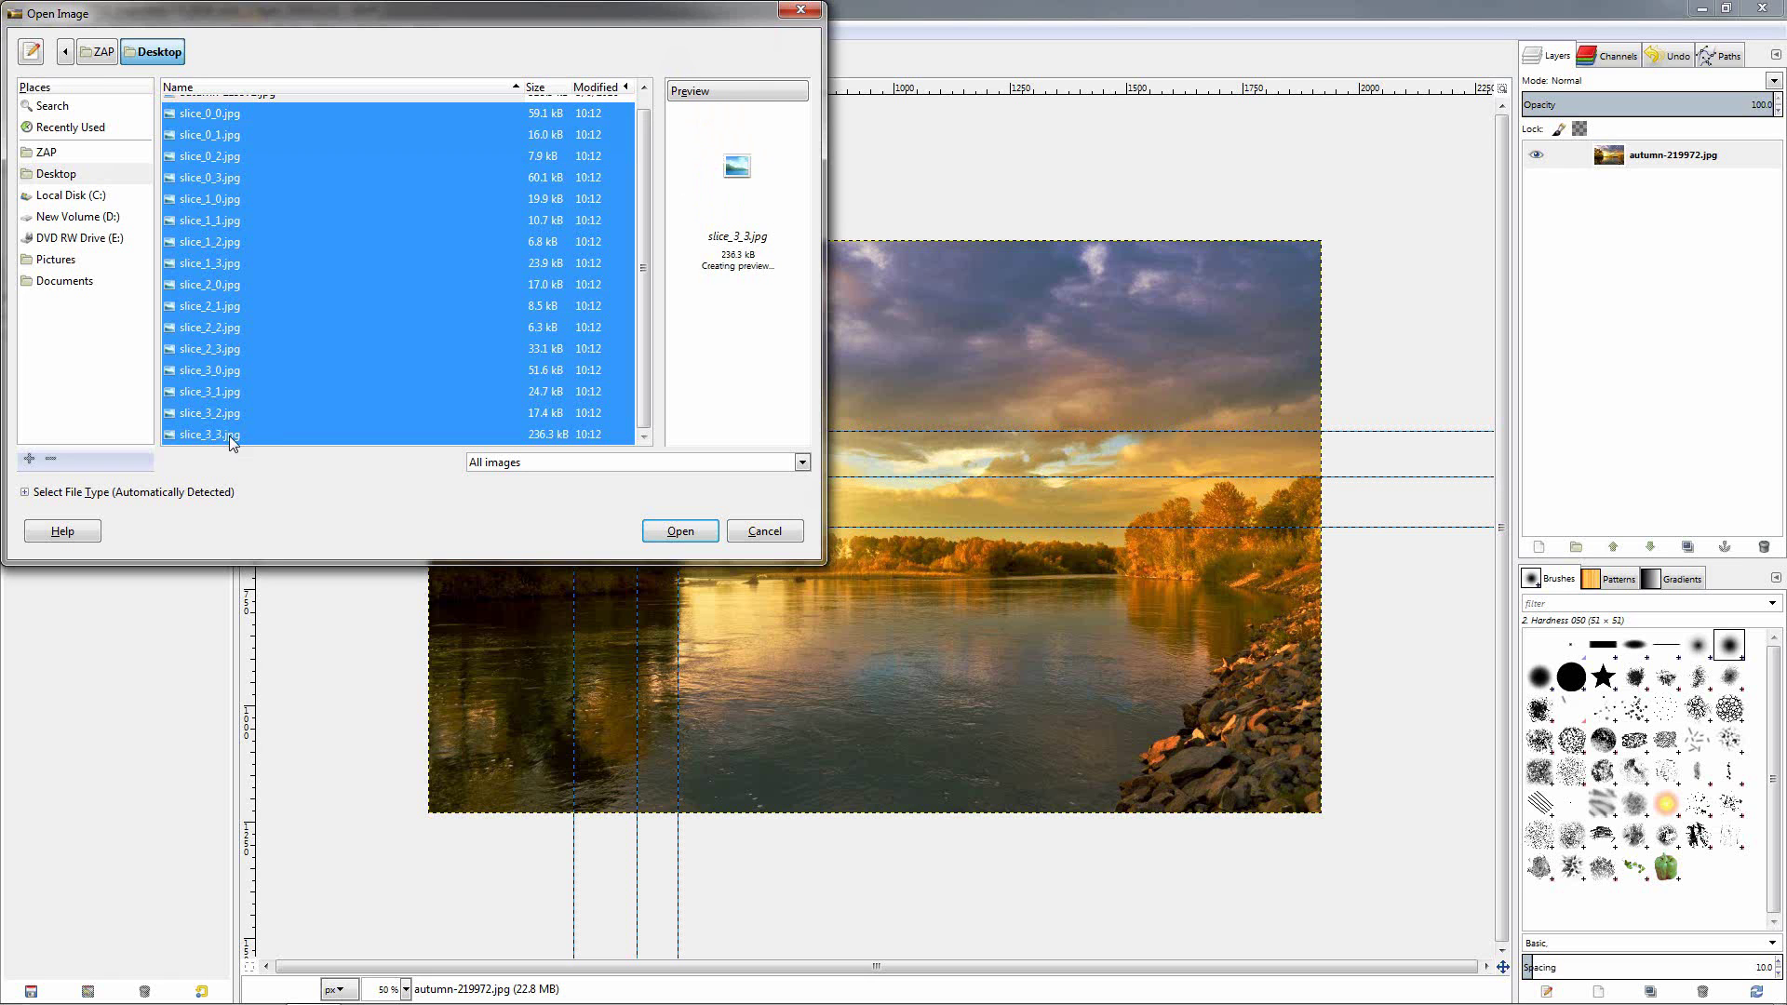
pyautogui.scroll(1, 235, 154)
pyautogui.scroll(-1, 251, 157)
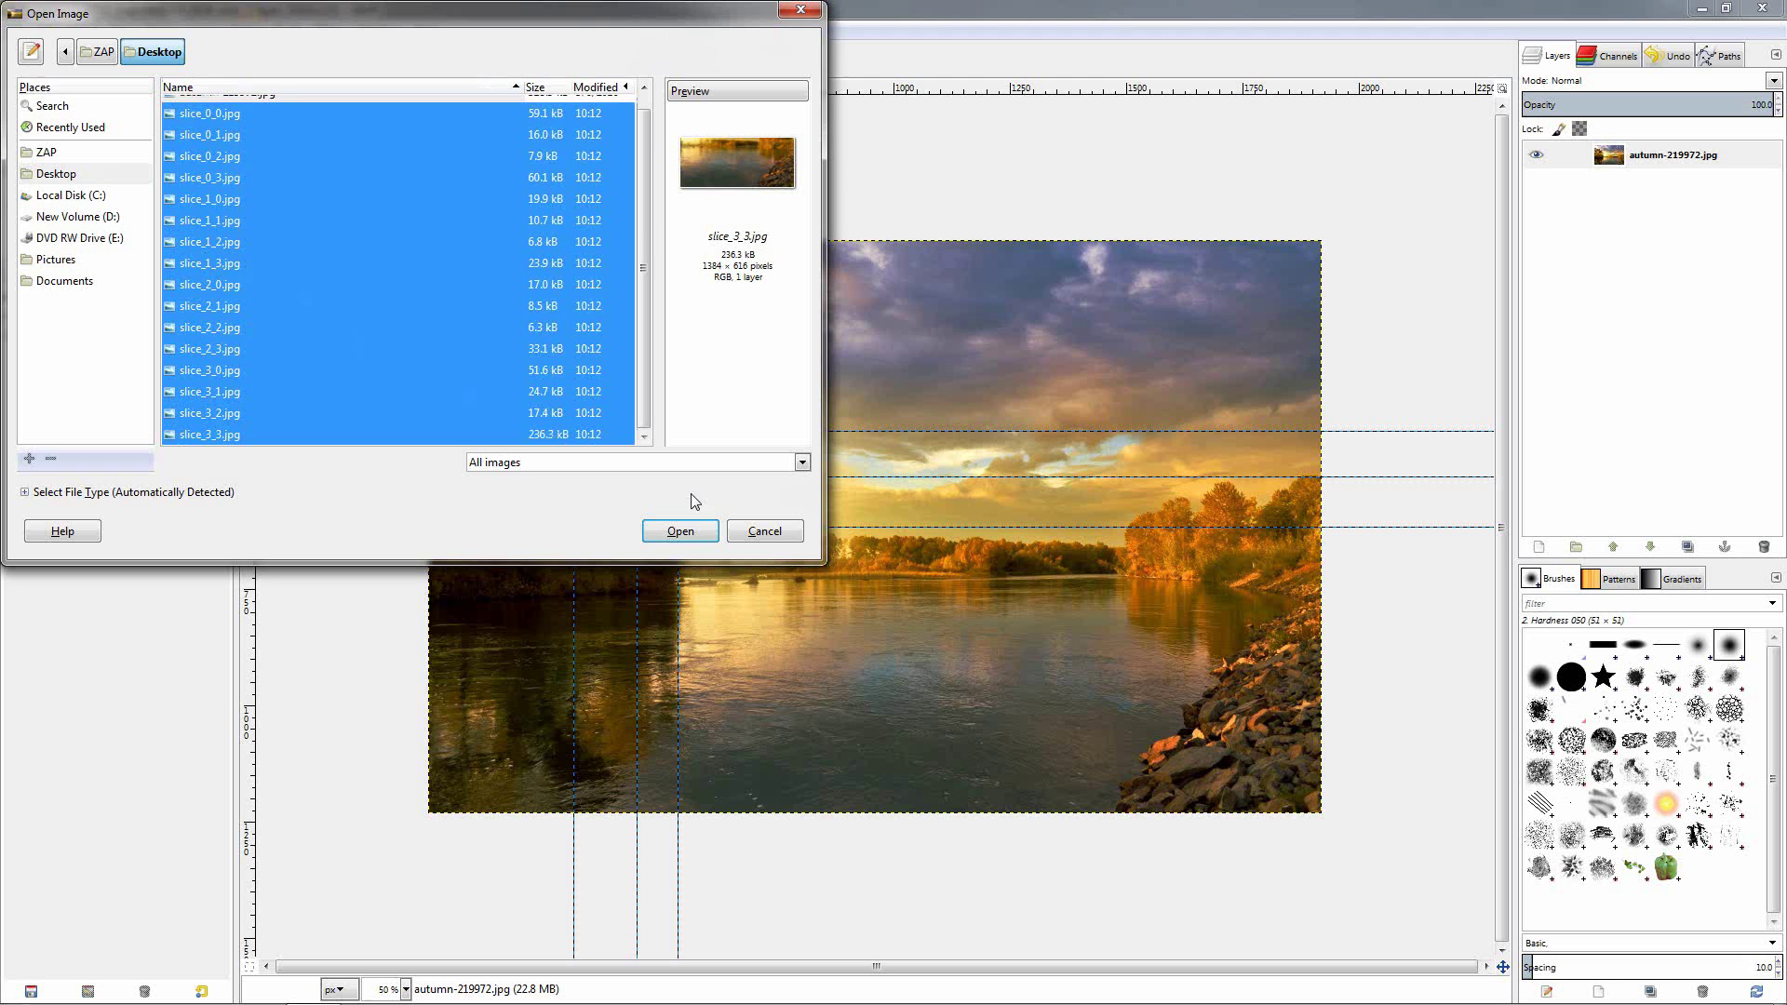
pyautogui.click(698, 538)
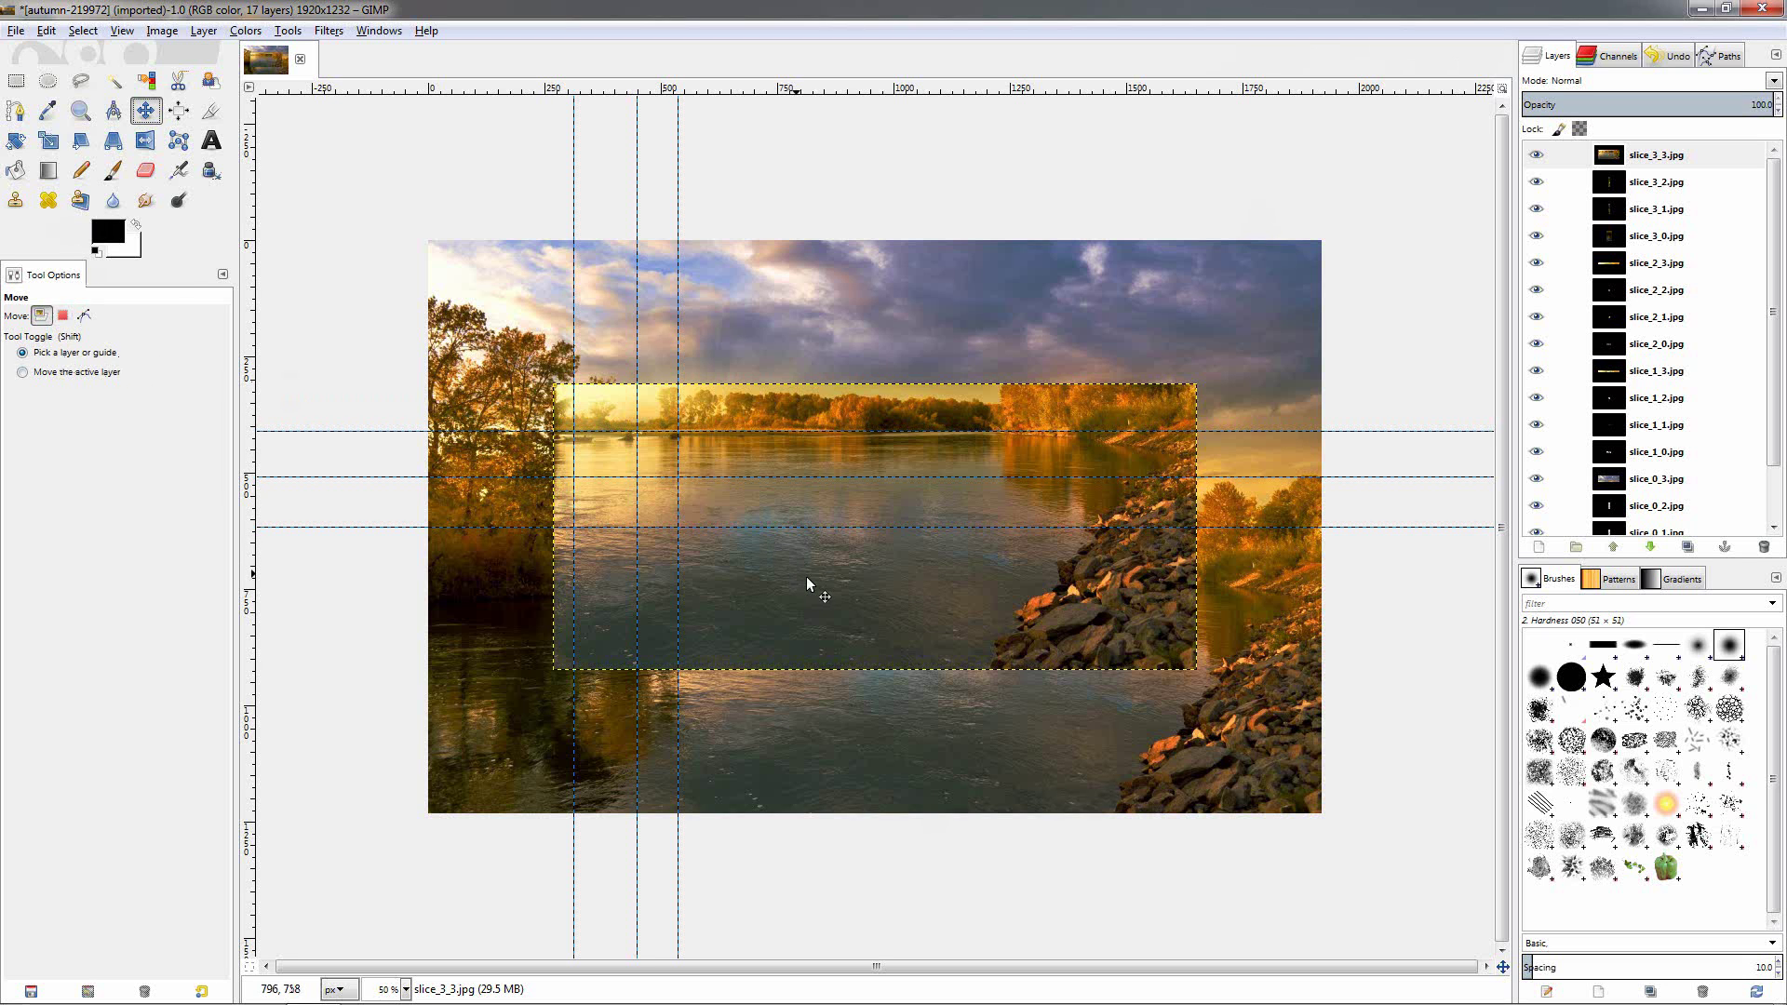
# Move slices slice_0_3, slice_1_3, slice_2_3 and slice_3_2 out of the centre into position.
pyautogui.moveTo(806, 578); pyautogui.dragTo(923, 719)
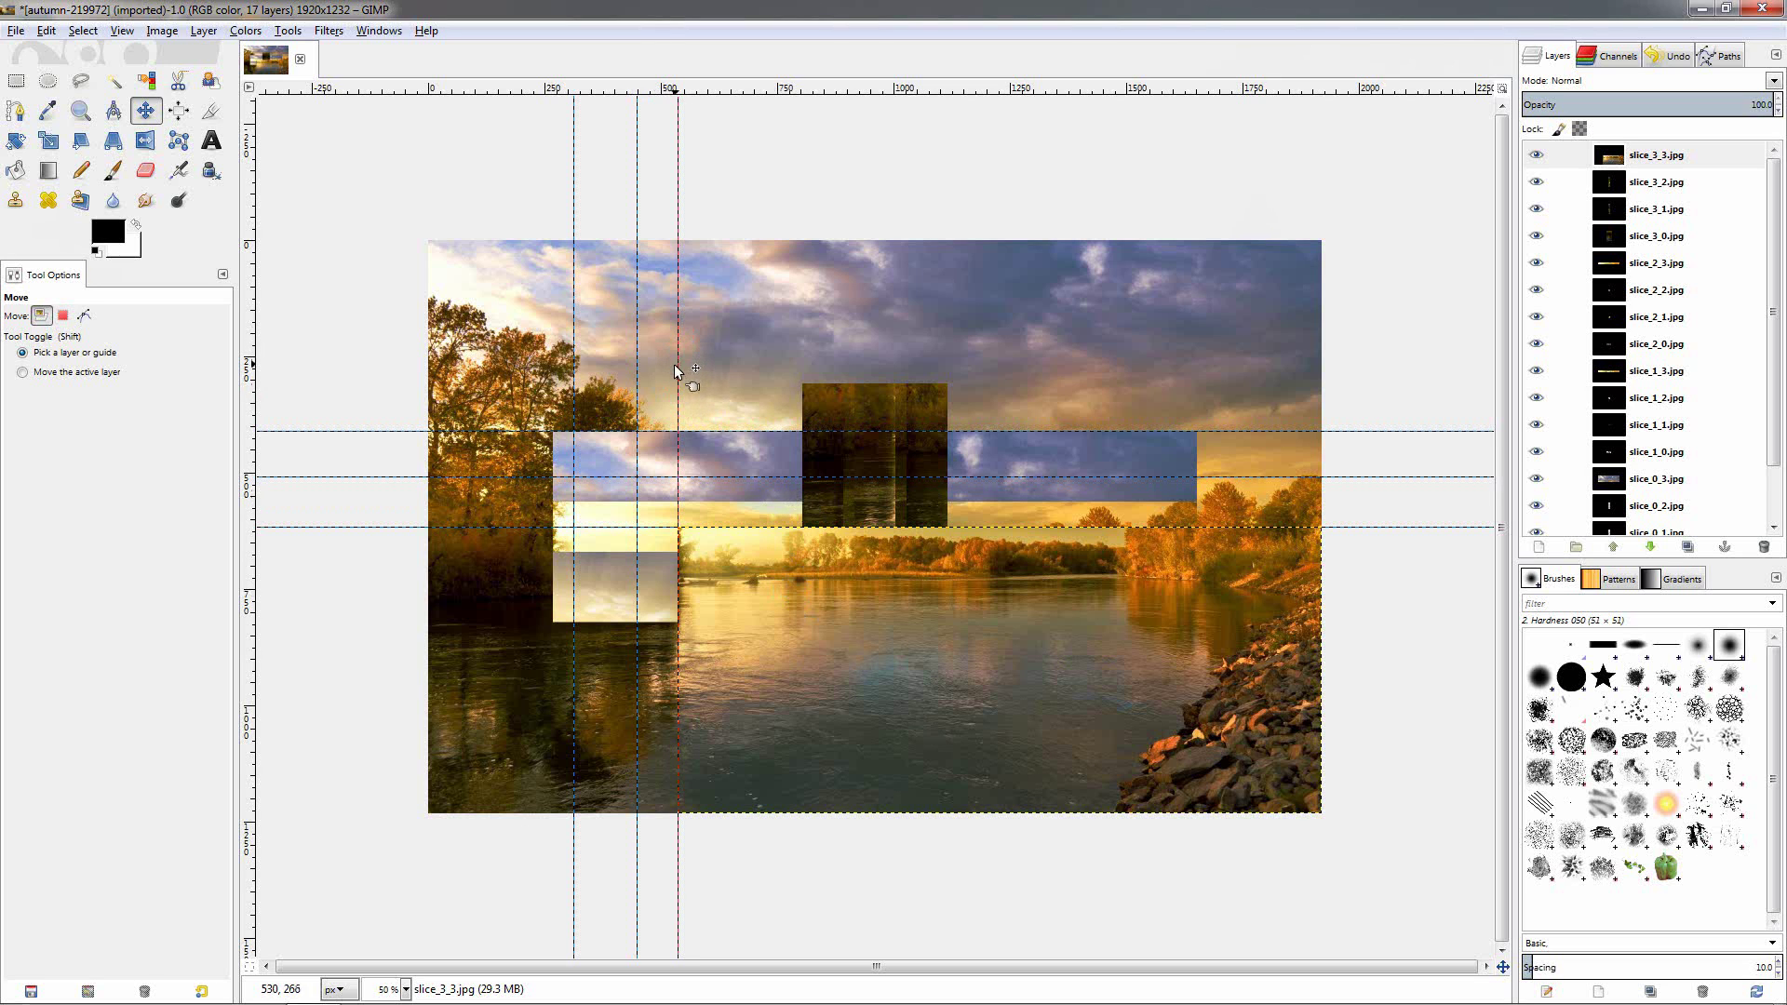
pyautogui.moveTo(758, 447); pyautogui.dragTo(884, 262)
pyautogui.moveTo(738, 518); pyautogui.dragTo(859, 493)
pyautogui.moveTo(663, 529); pyautogui.dragTo(458, 593)
pyautogui.click(829, 451)
pyautogui.click(851, 482)
pyautogui.moveTo(862, 494); pyautogui.dragTo(597, 641)
pyautogui.click(835, 536)
pyautogui.moveTo(802, 496); pyautogui.dragTo(496, 331)
# Place slice_0_2, the slice_2 row pieces and slice_1_0, slice_1_1, slice_1_2 back in their spots.
pyautogui.click(797, 535)
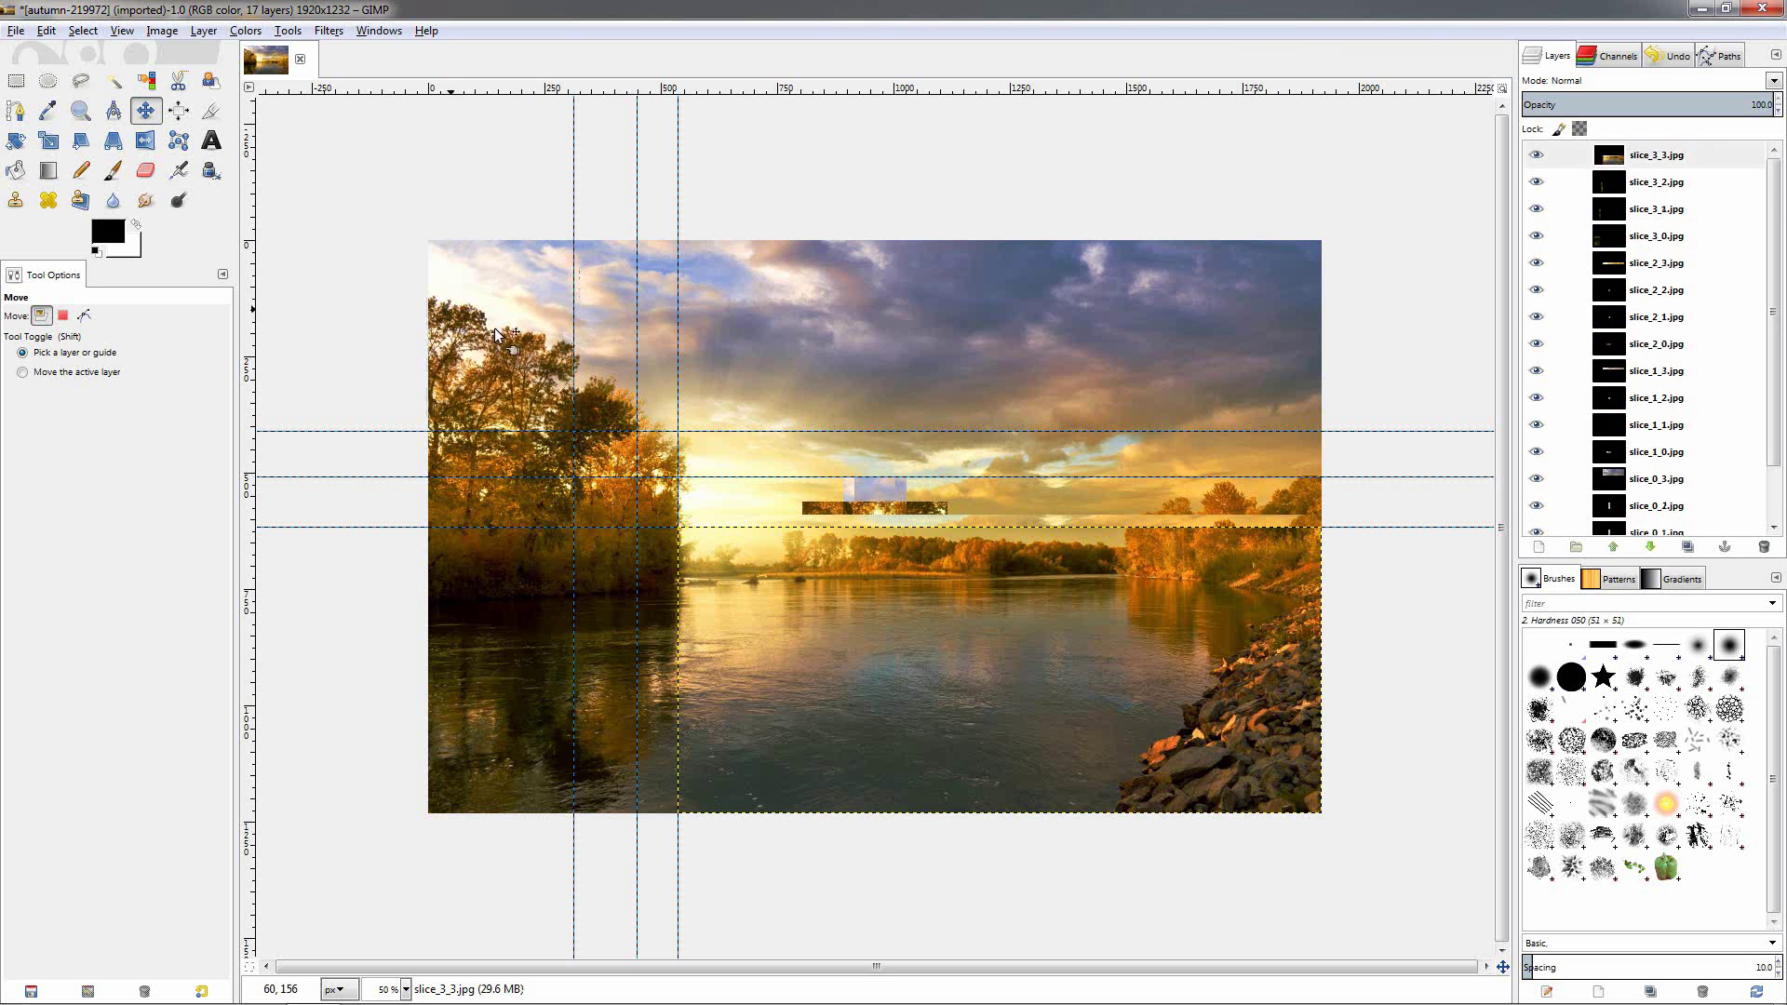
pyautogui.moveTo(885, 502); pyautogui.dragTo(634, 310)
pyautogui.moveTo(889, 510); pyautogui.dragTo(671, 495)
pyautogui.click(700, 494)
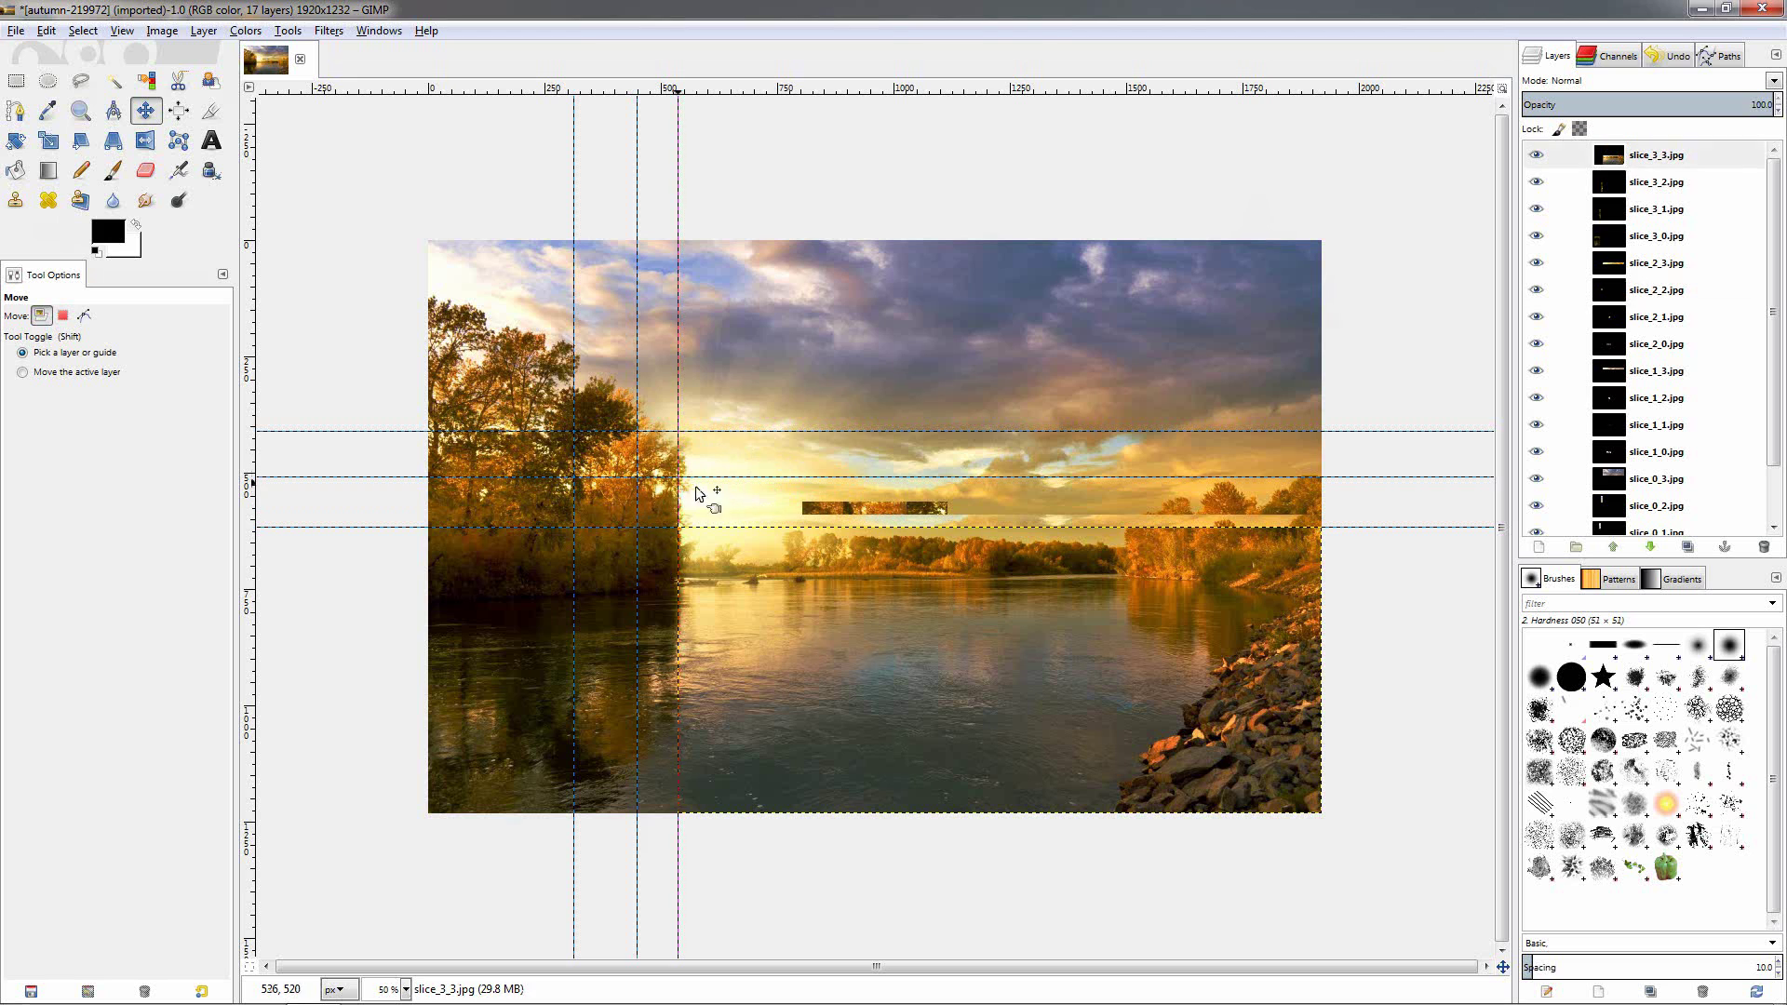
pyautogui.moveTo(845, 507); pyautogui.dragTo(484, 503)
pyautogui.click(847, 514)
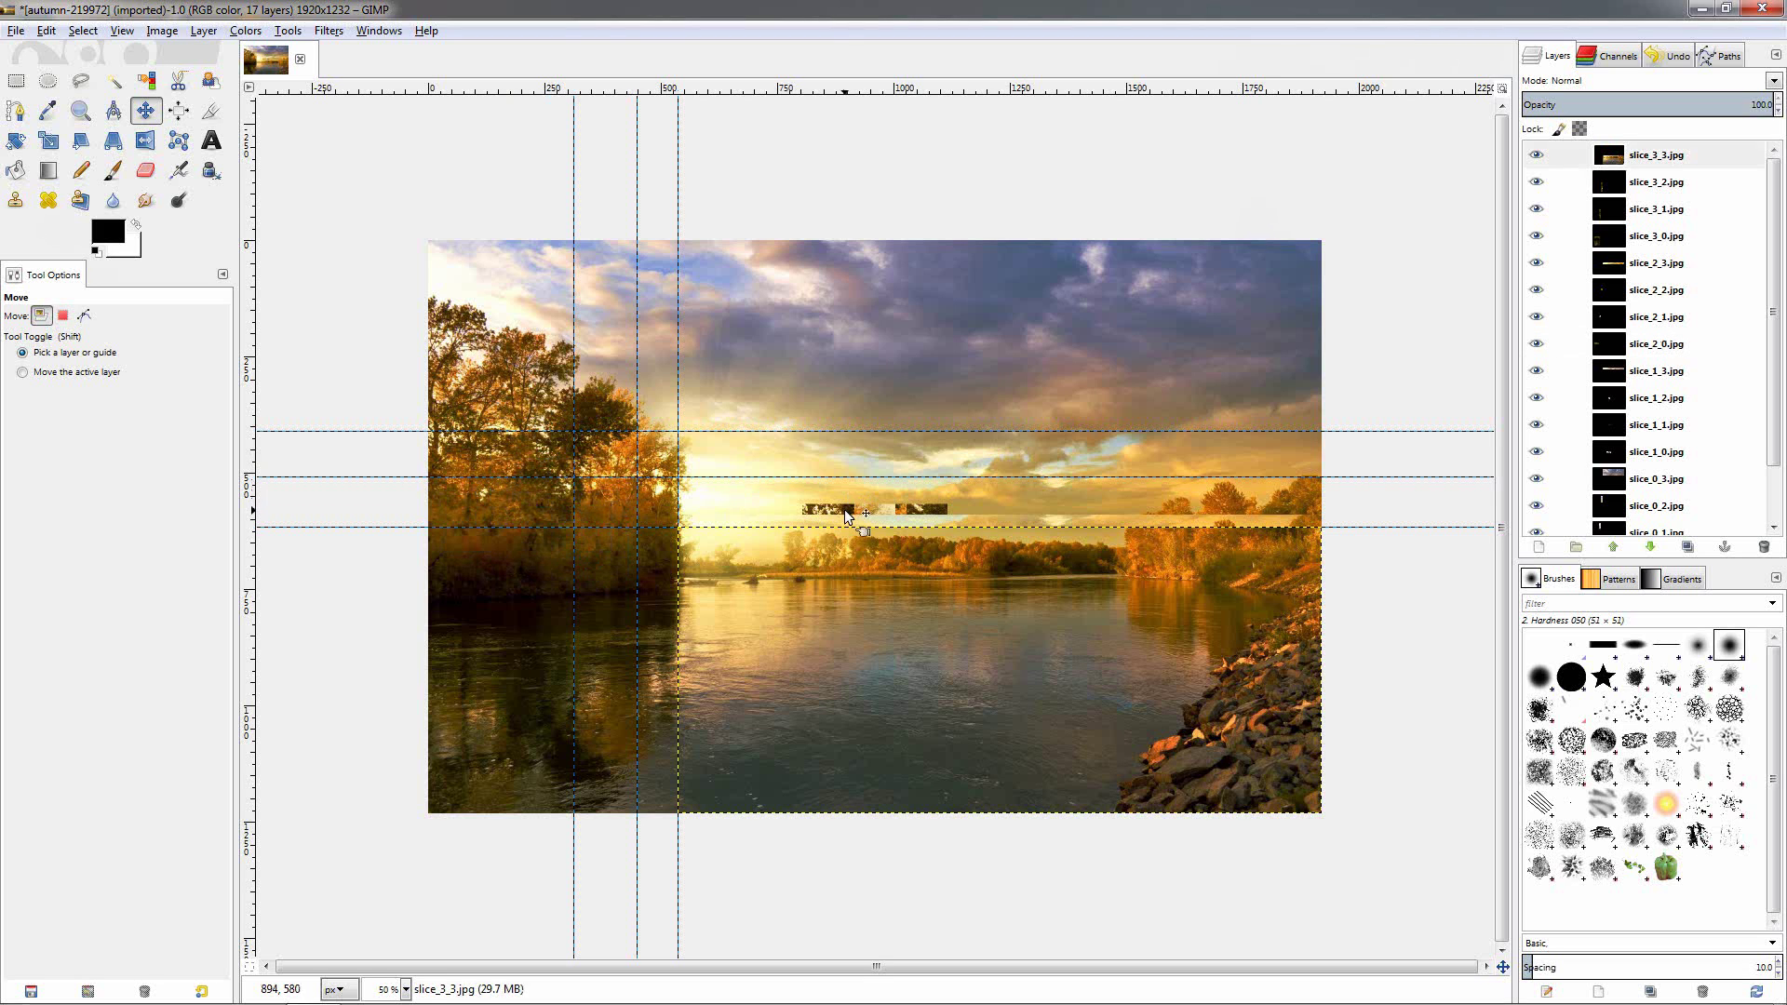
pyautogui.moveTo(846, 514); pyautogui.dragTo(571, 450)
pyautogui.moveTo(840, 511); pyautogui.dragTo(476, 444)
pyautogui.click(871, 513)
pyautogui.moveTo(873, 515); pyautogui.dragTo(700, 396)
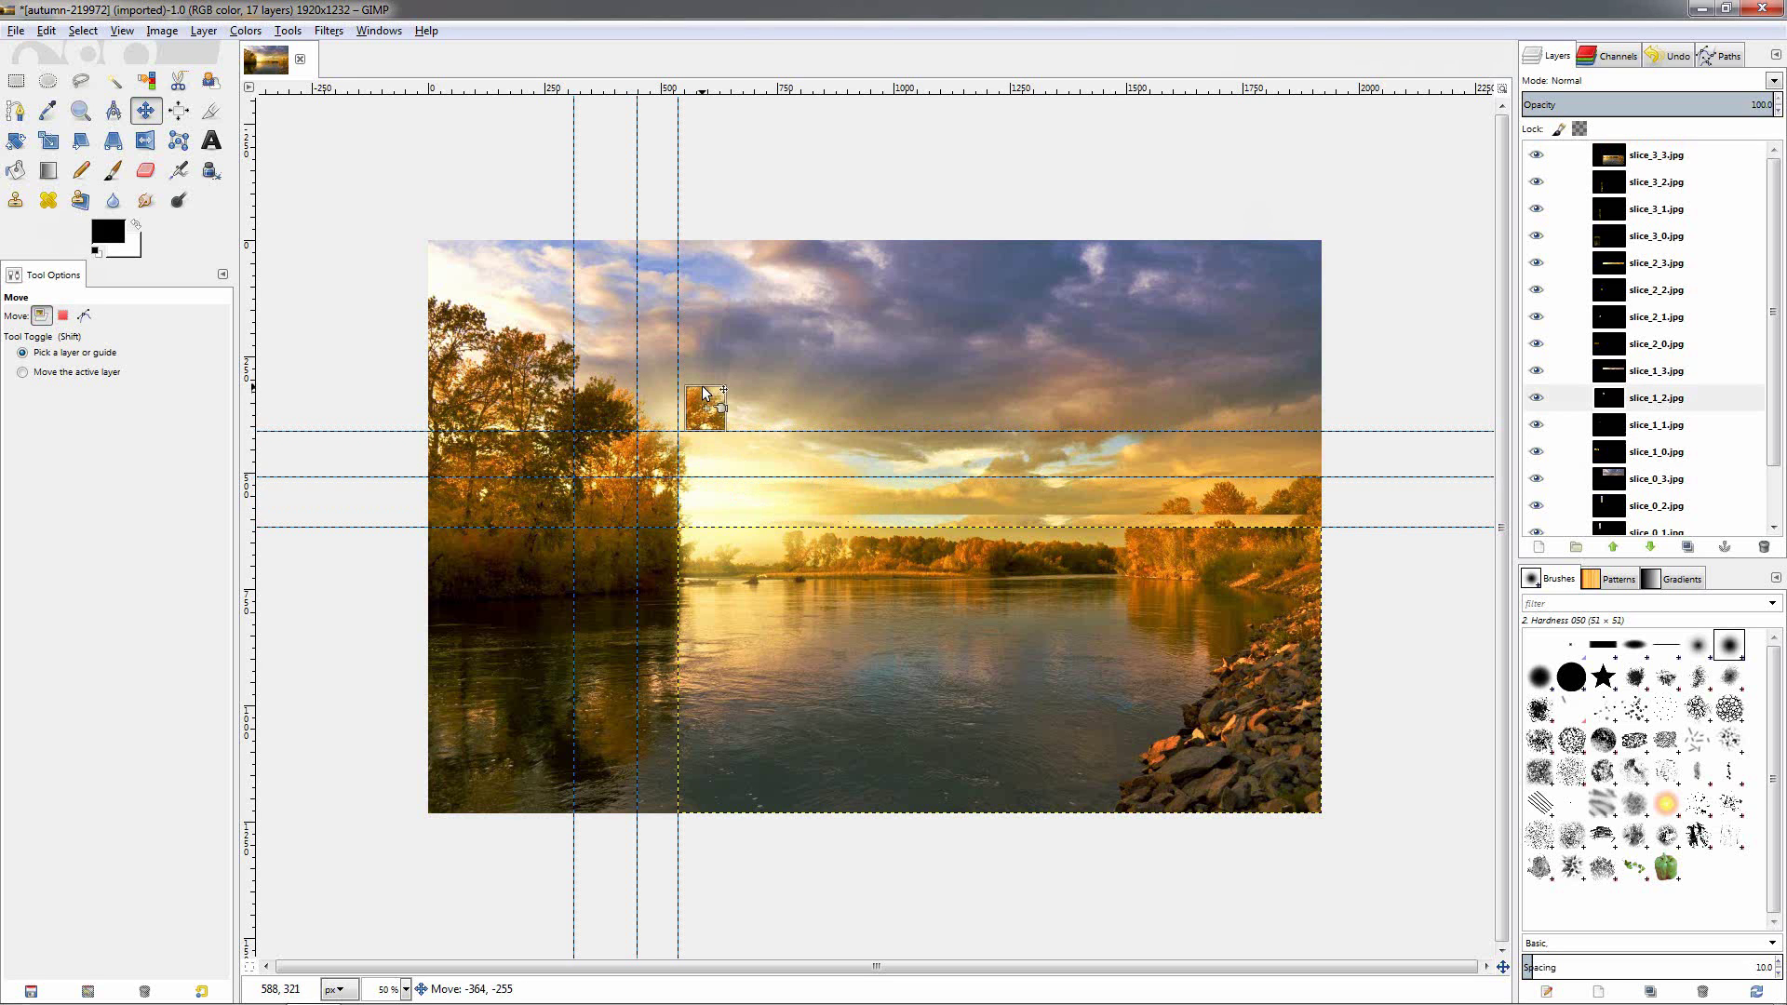
pyautogui.click(677, 493)
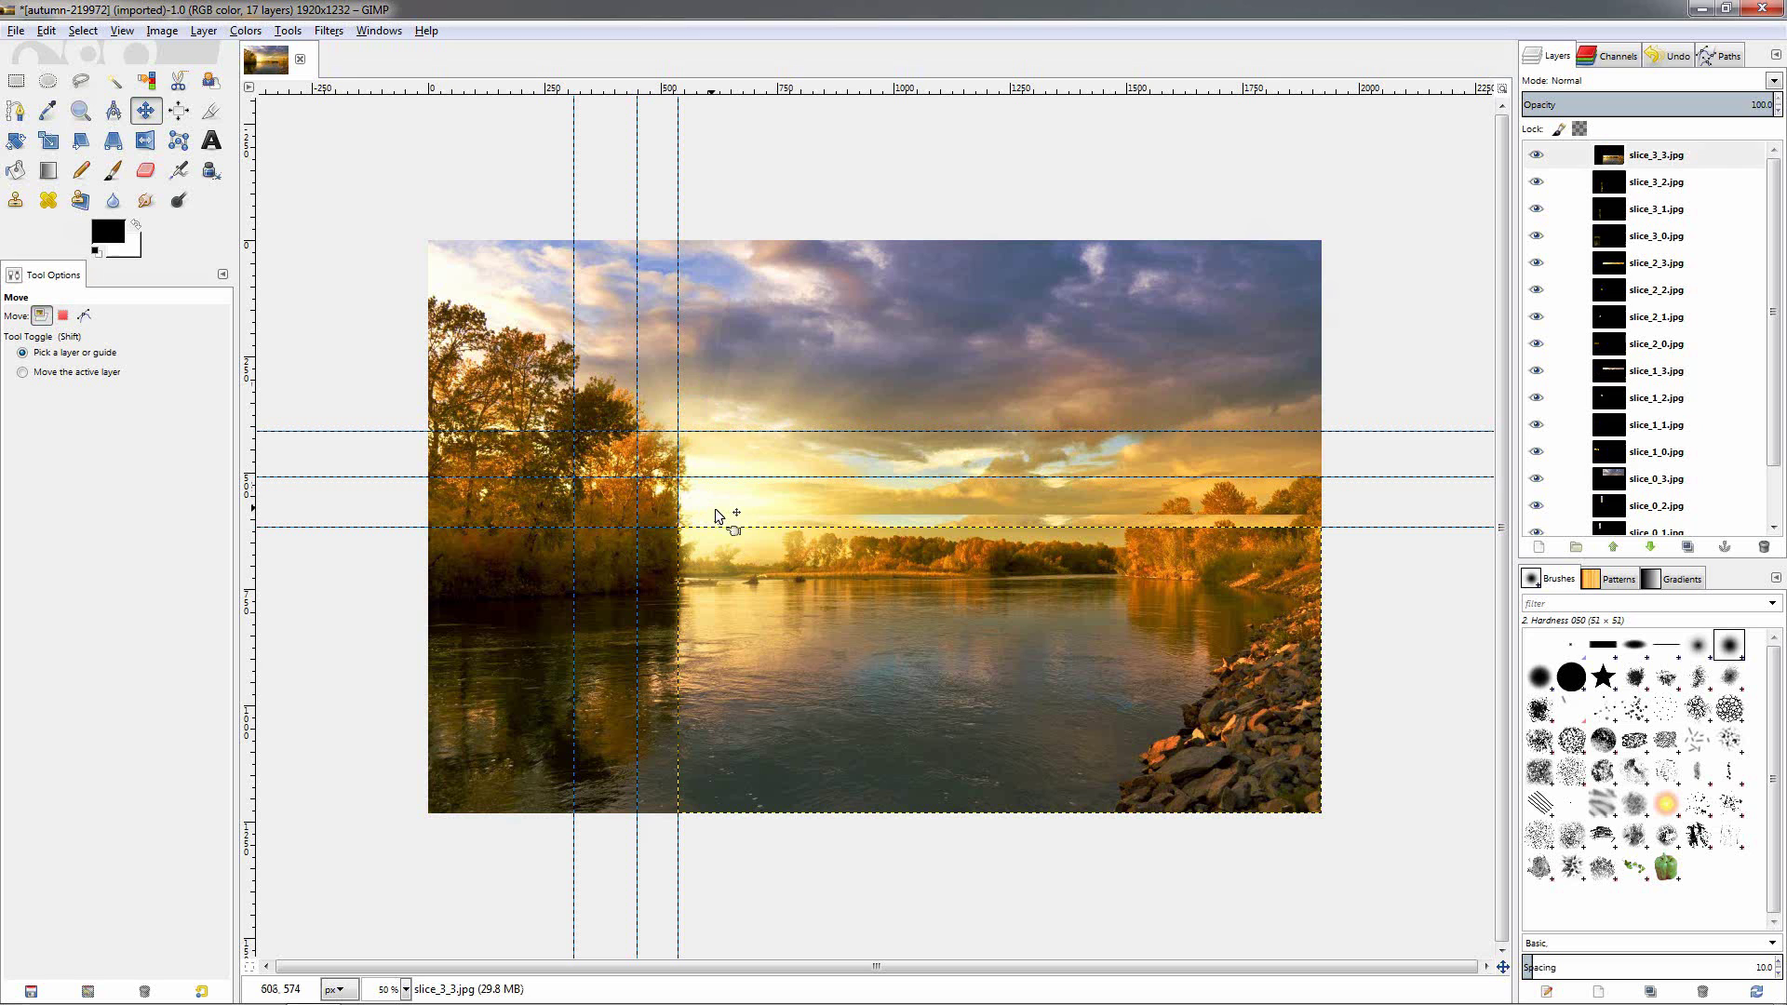
# Undo the accidental guide shift and stray slice movement.
pyautogui.moveTo(810, 523); pyautogui.dragTo(810, 495)
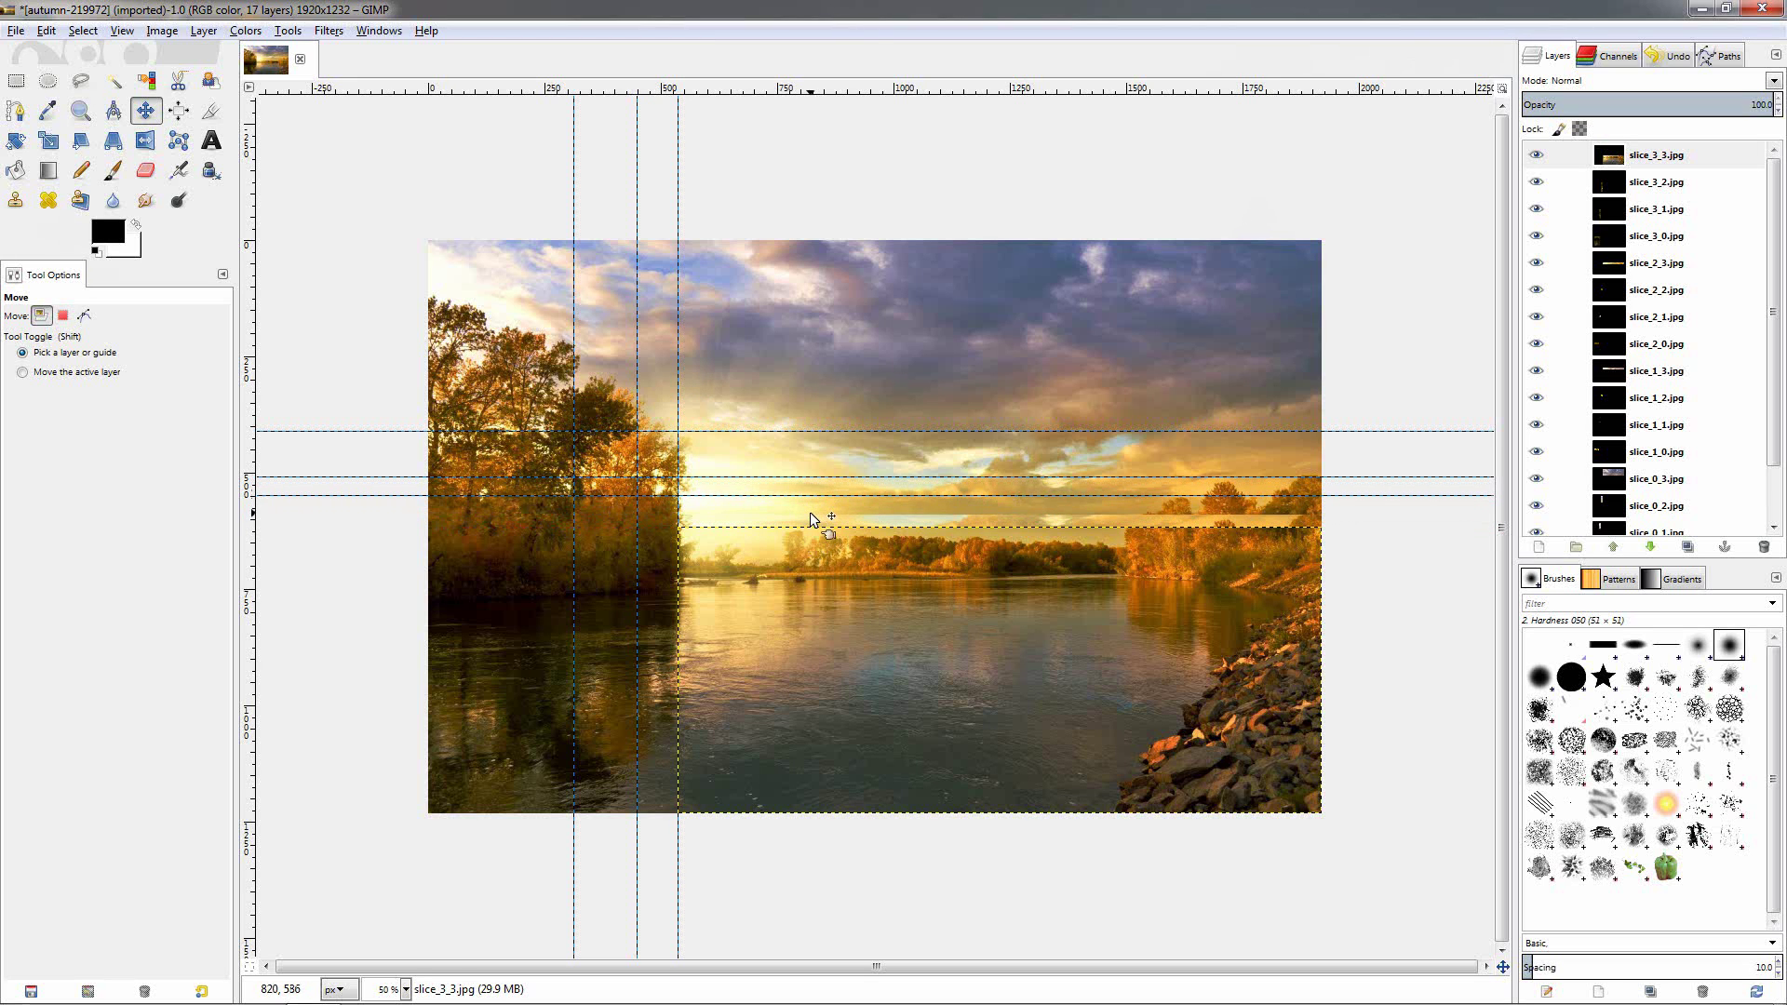
pyautogui.press('alt')
pyautogui.hotkey('ctrl', 'z')
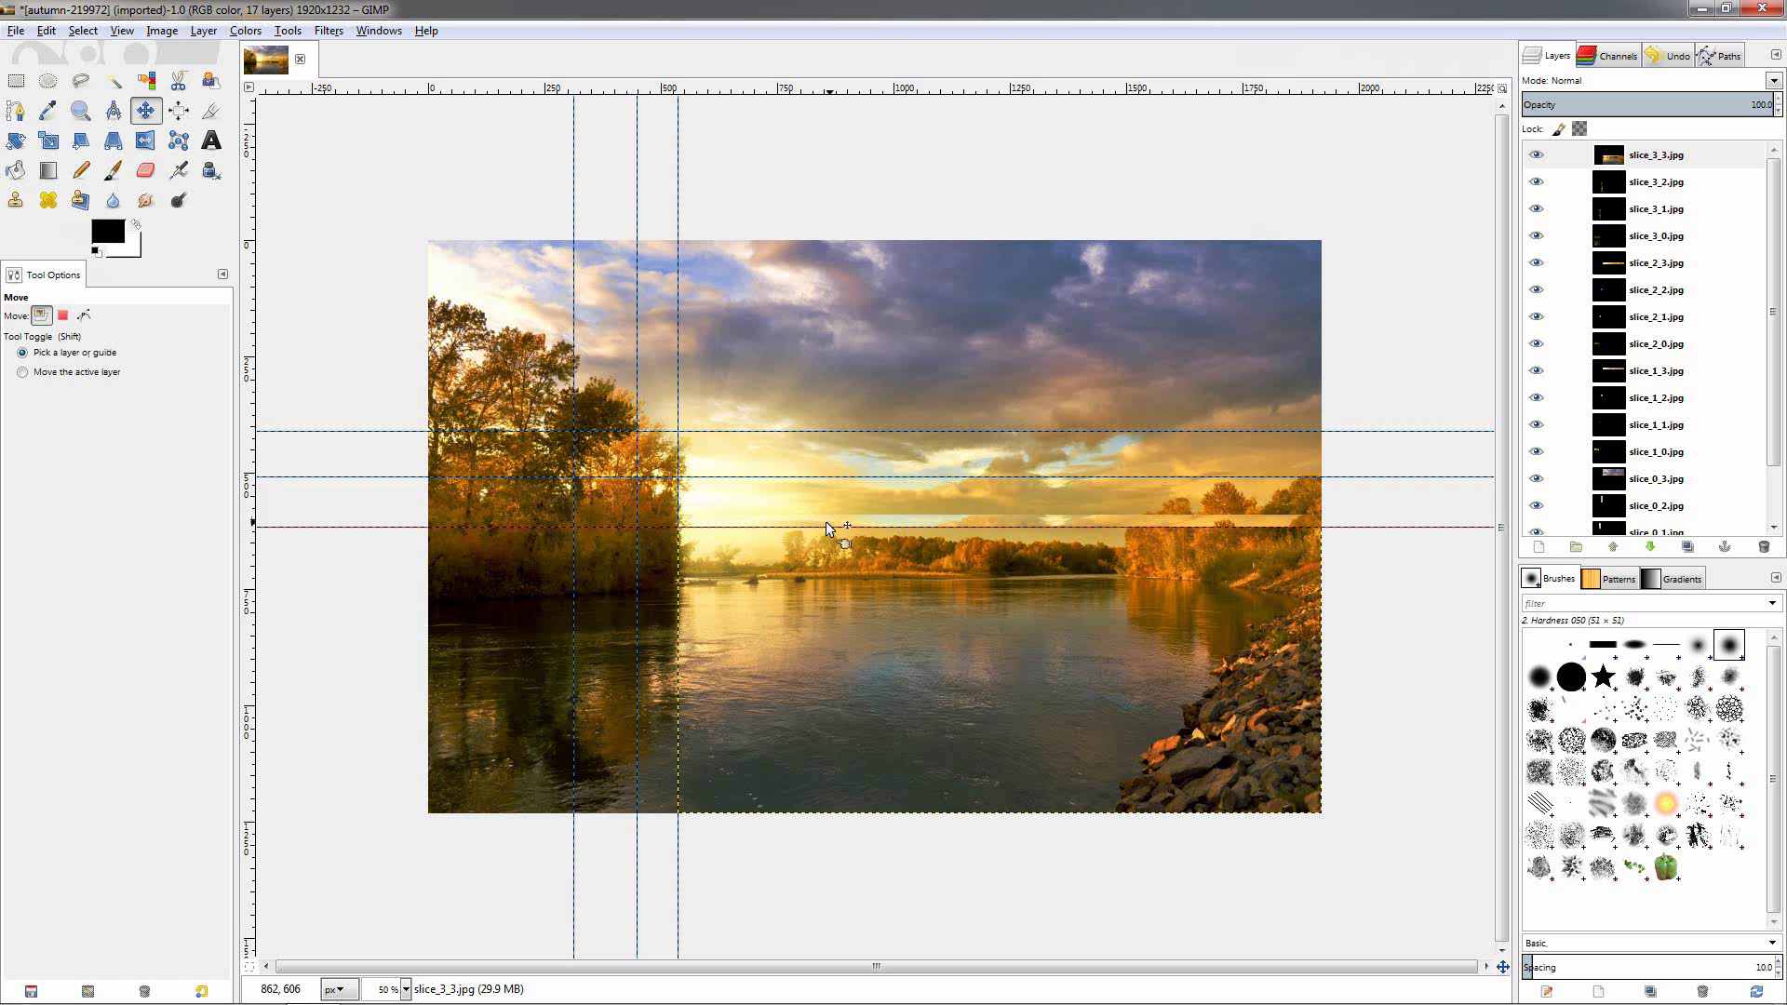
pyautogui.hotkey('ctrl', 'z')
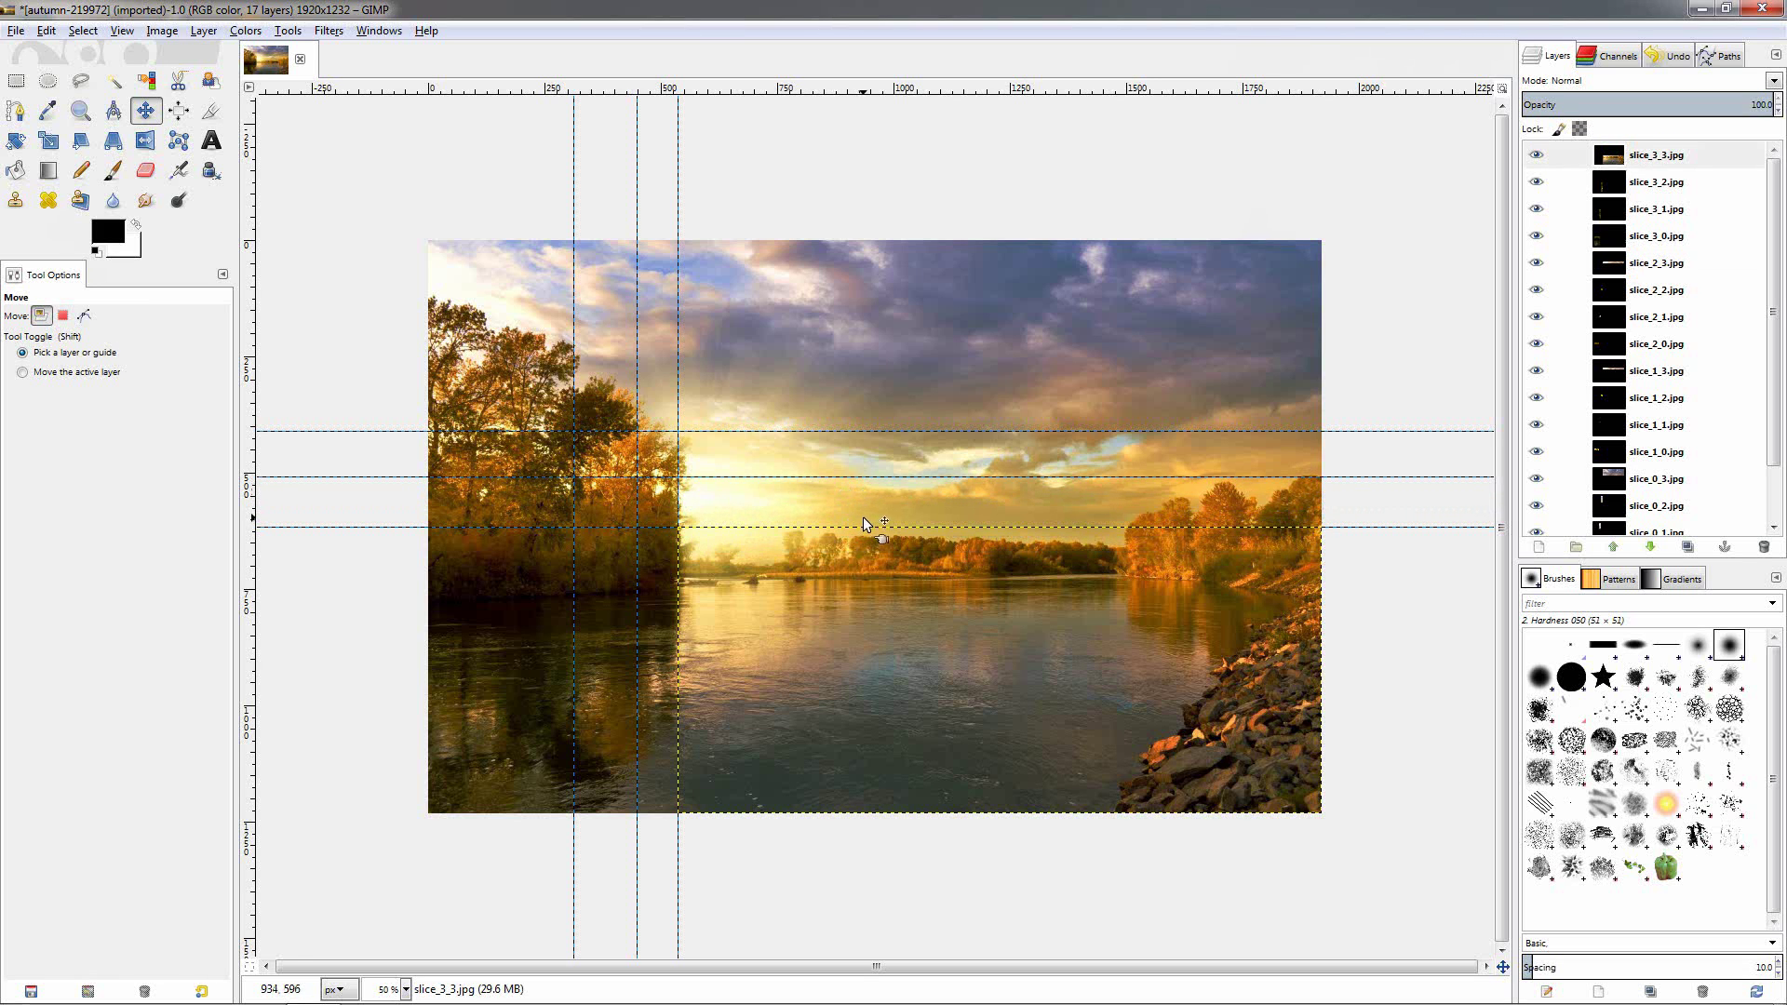
# Remove all guides from the image.
pyautogui.click(166, 34)
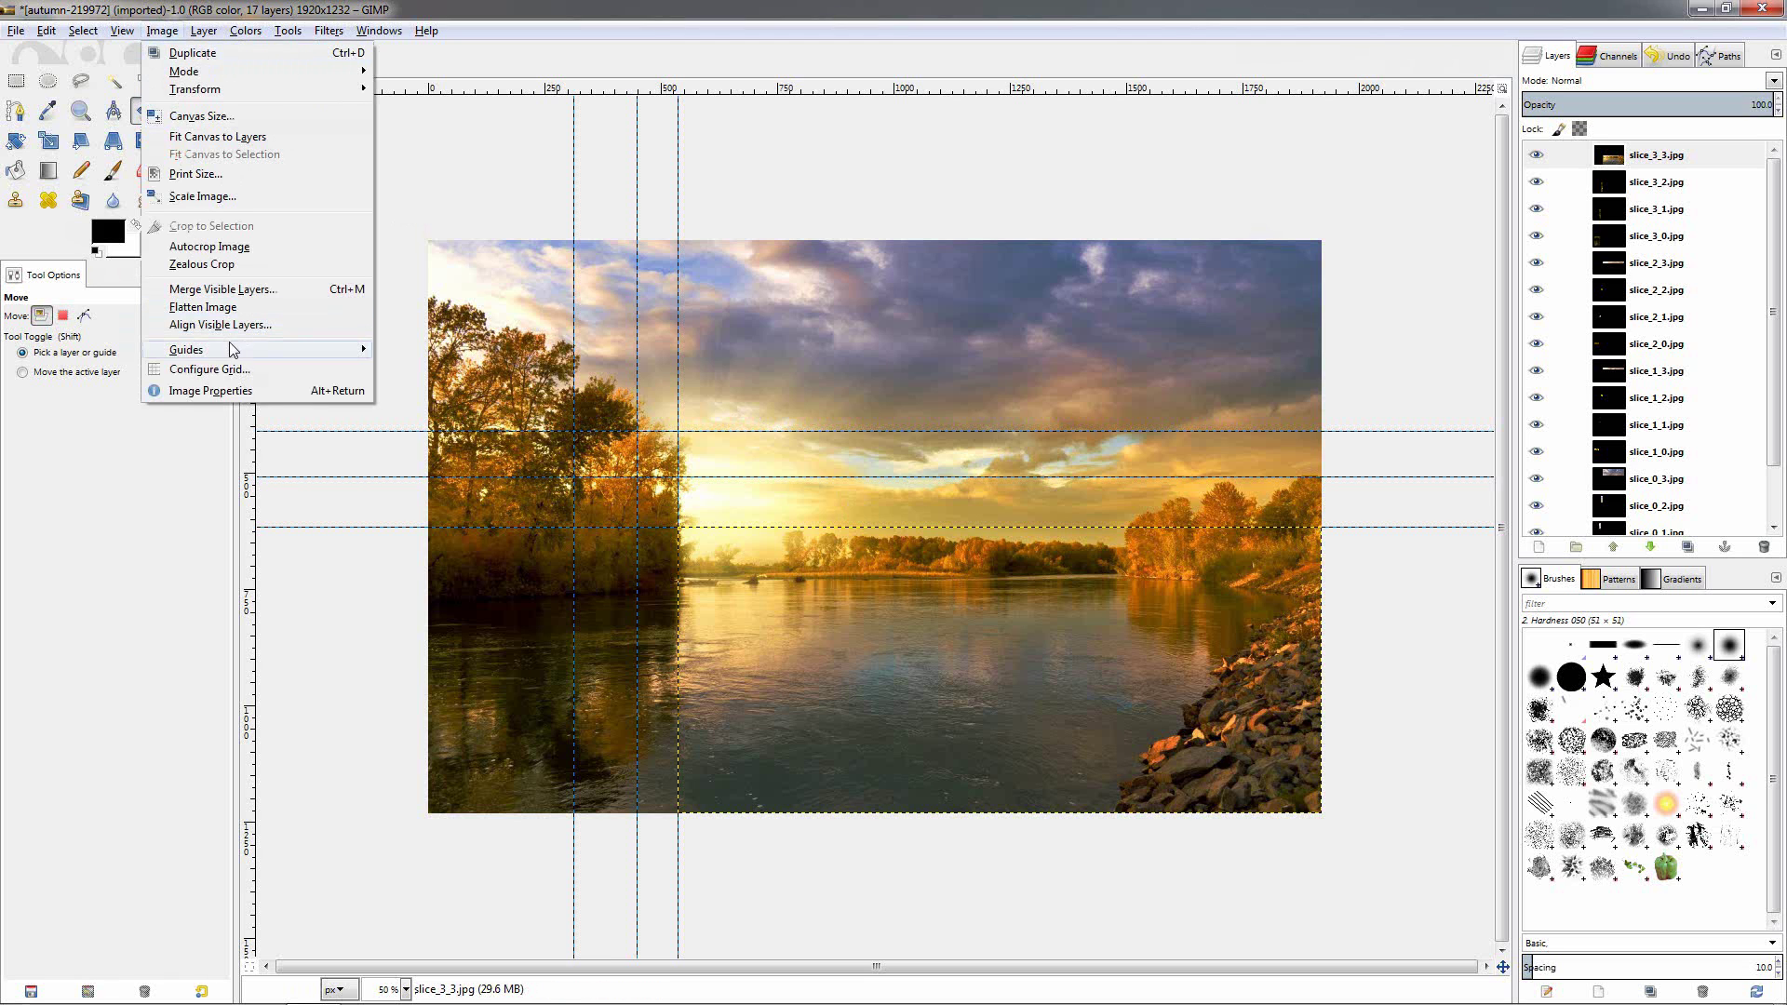
pyautogui.moveTo(235, 351)
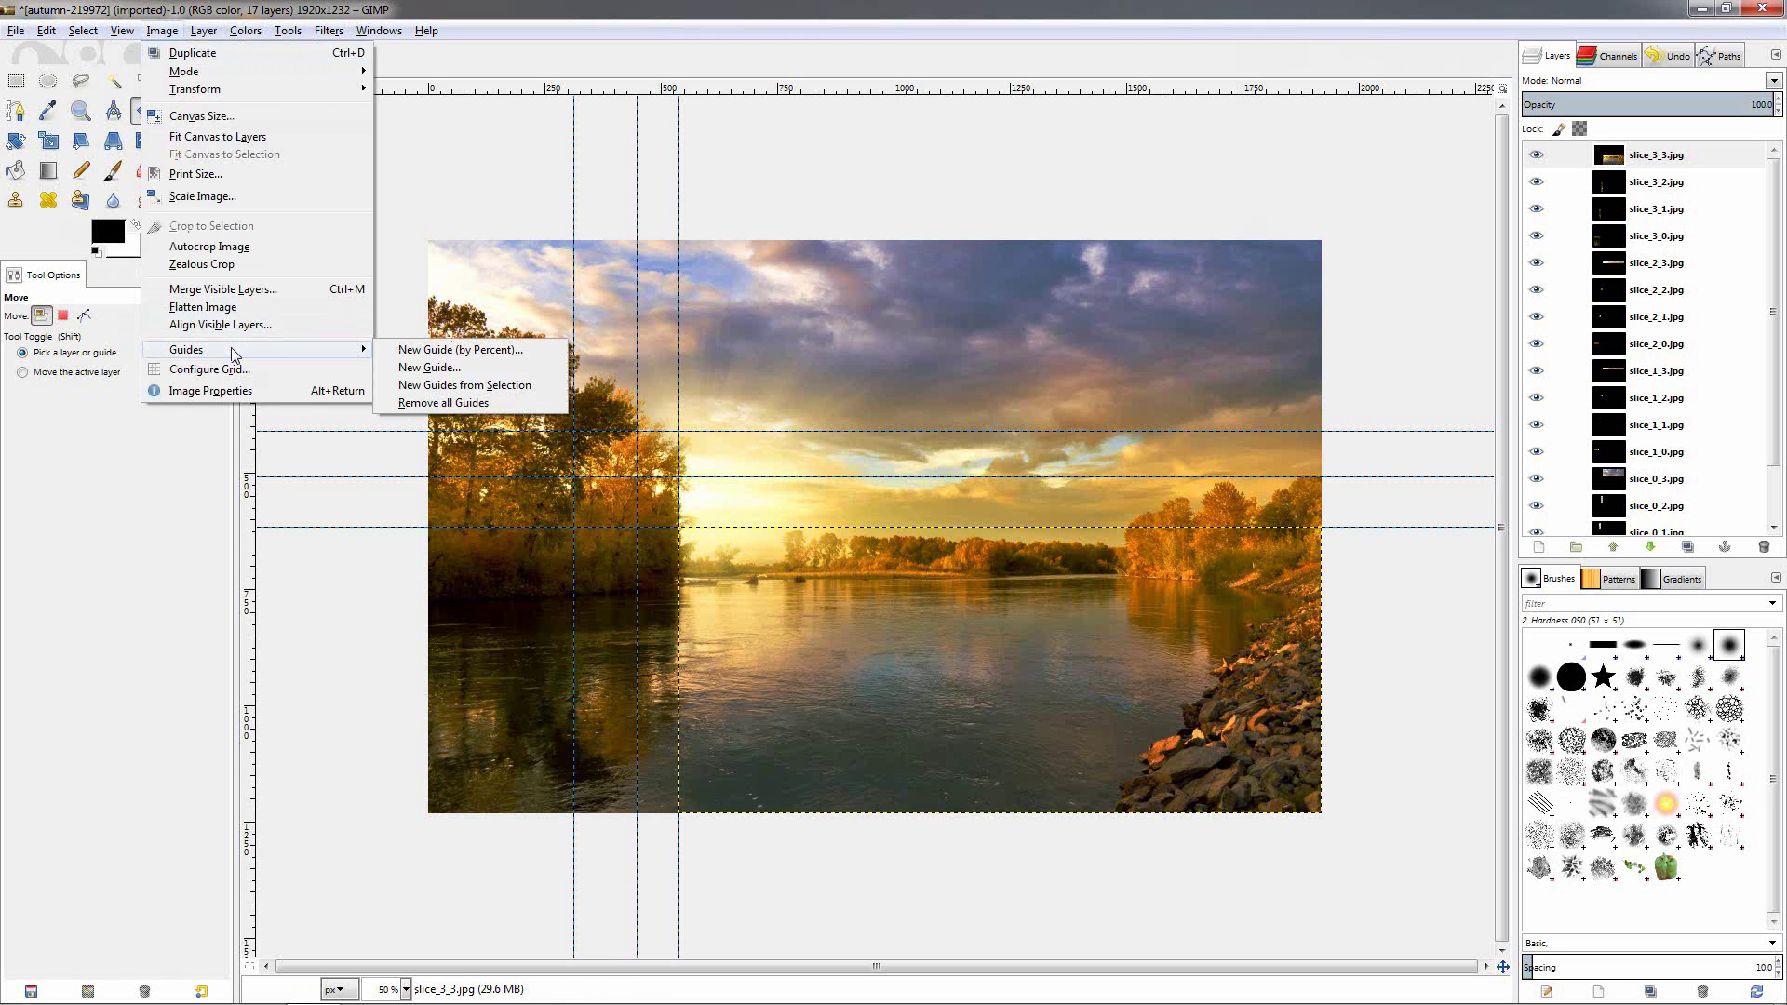
pyautogui.click(448, 410)
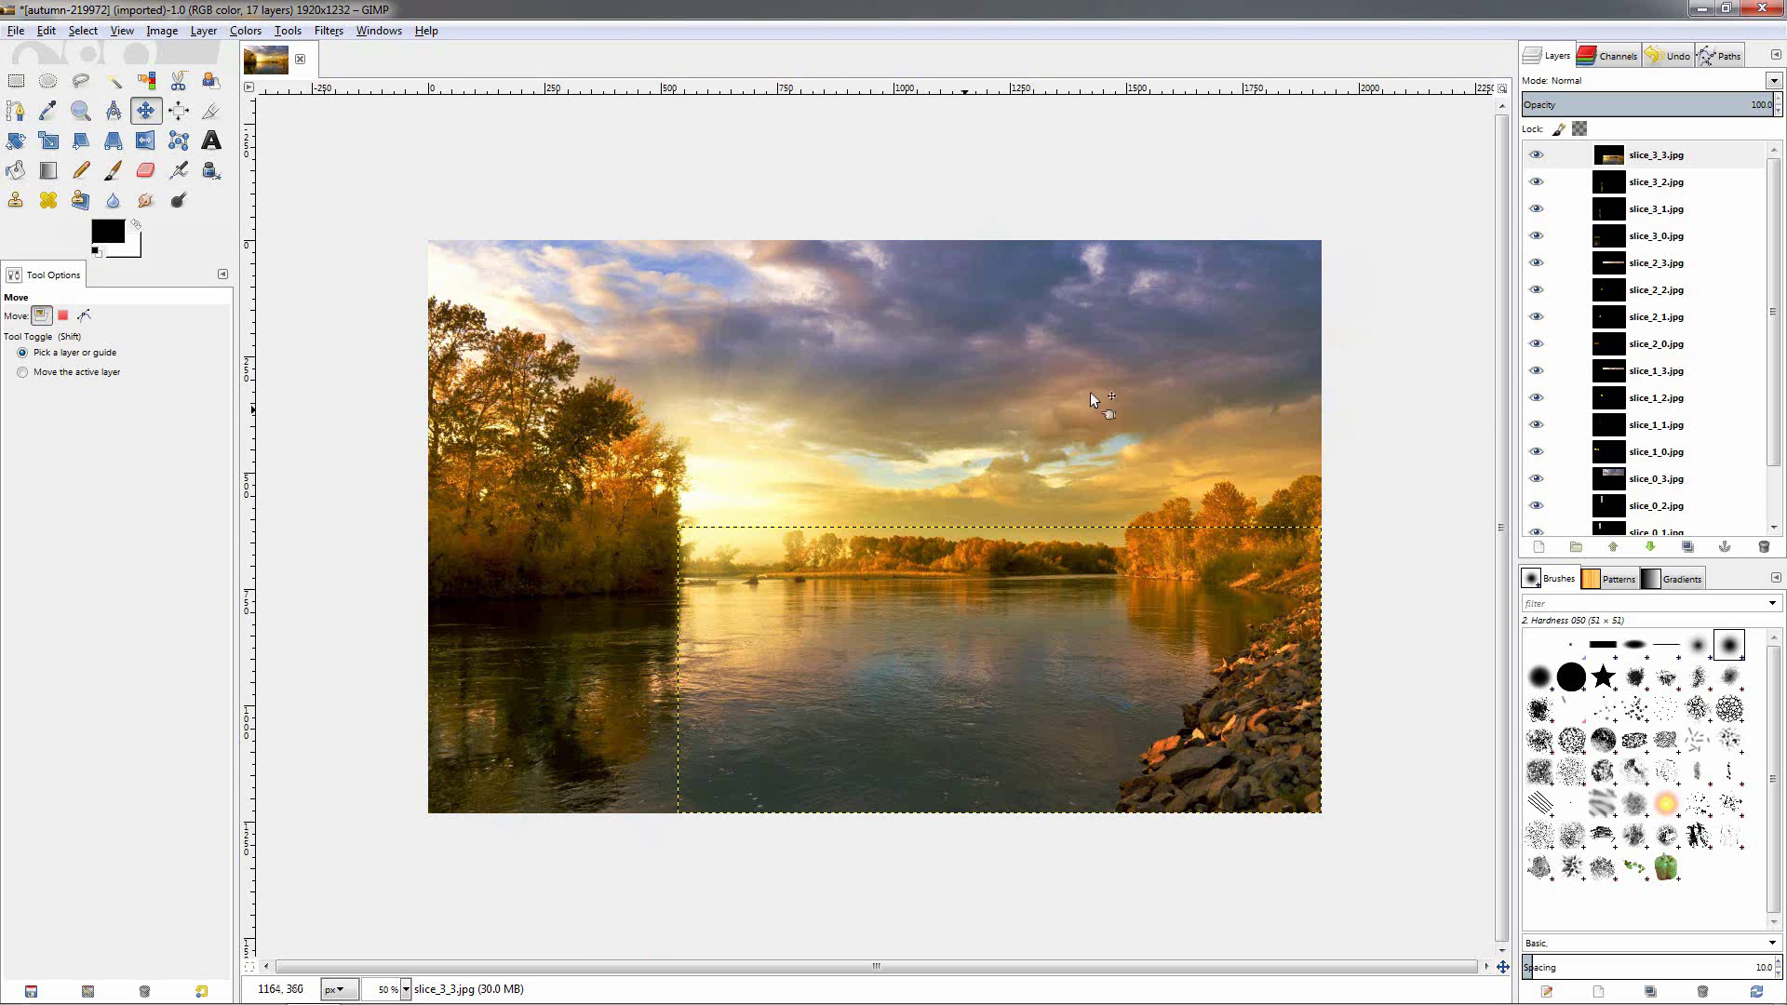
# Fill the autumn-219972.jpg layer with the white background colour.
pyautogui.moveTo(1776, 311); pyautogui.dragTo(1773, 380)
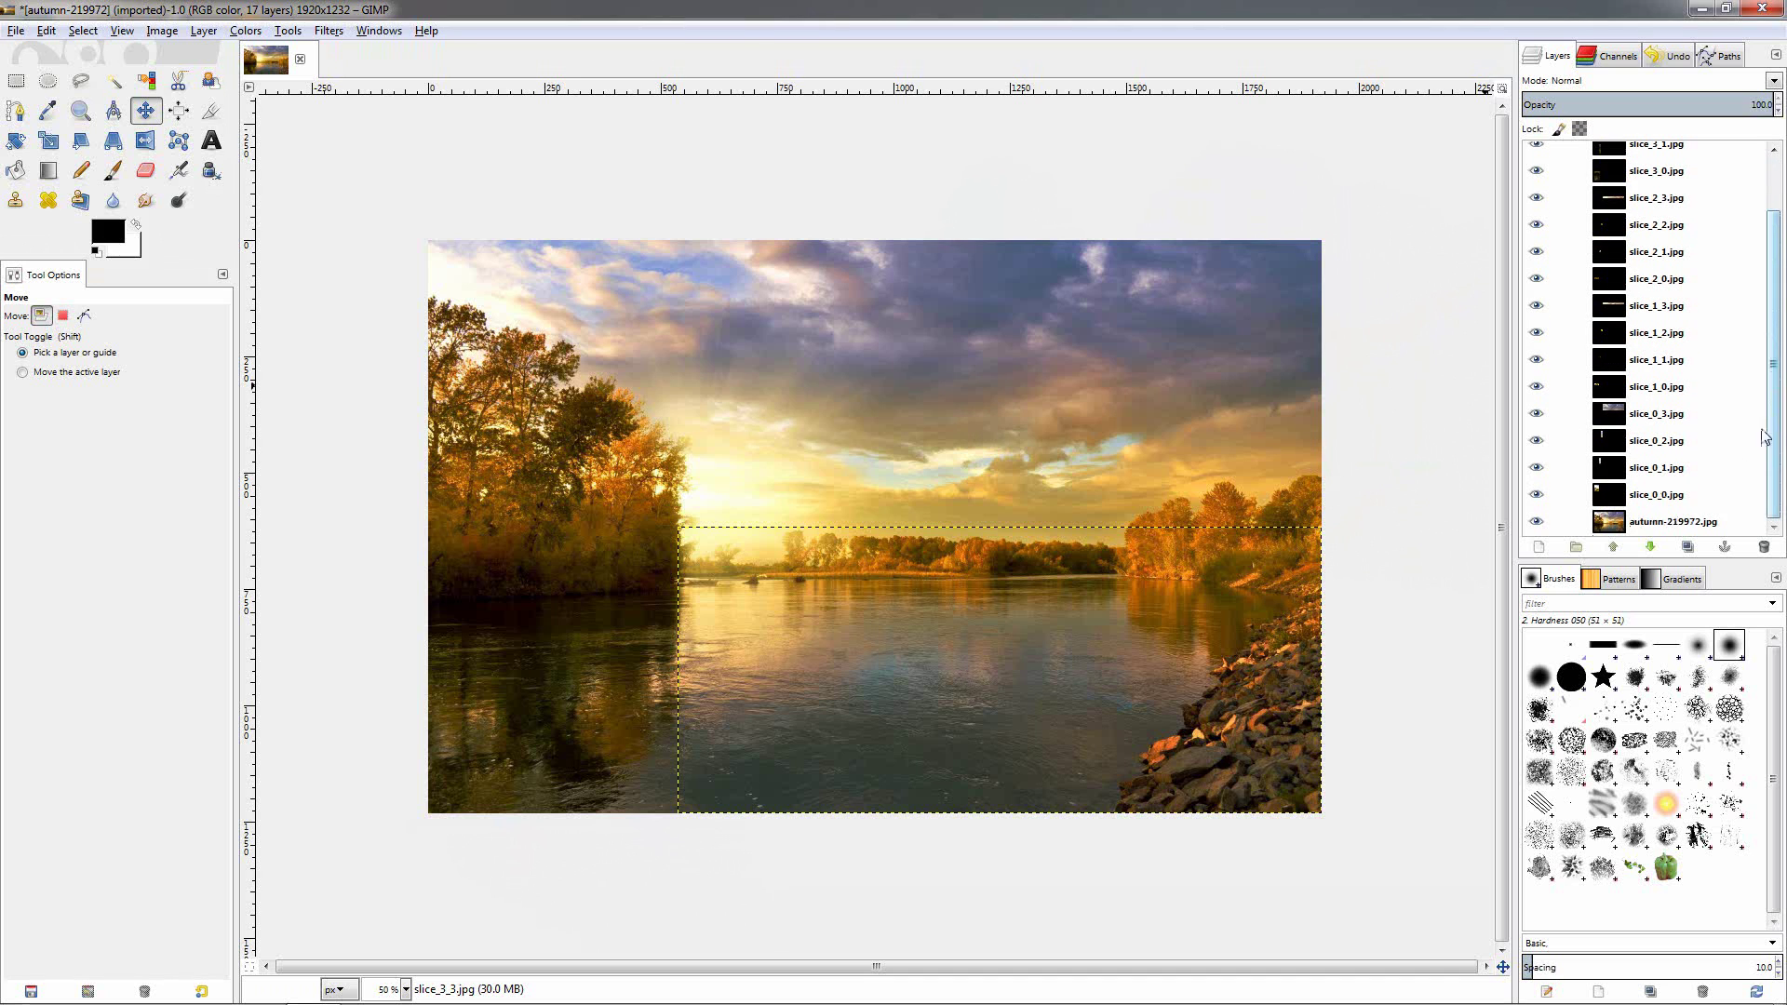
pyautogui.click(1620, 527)
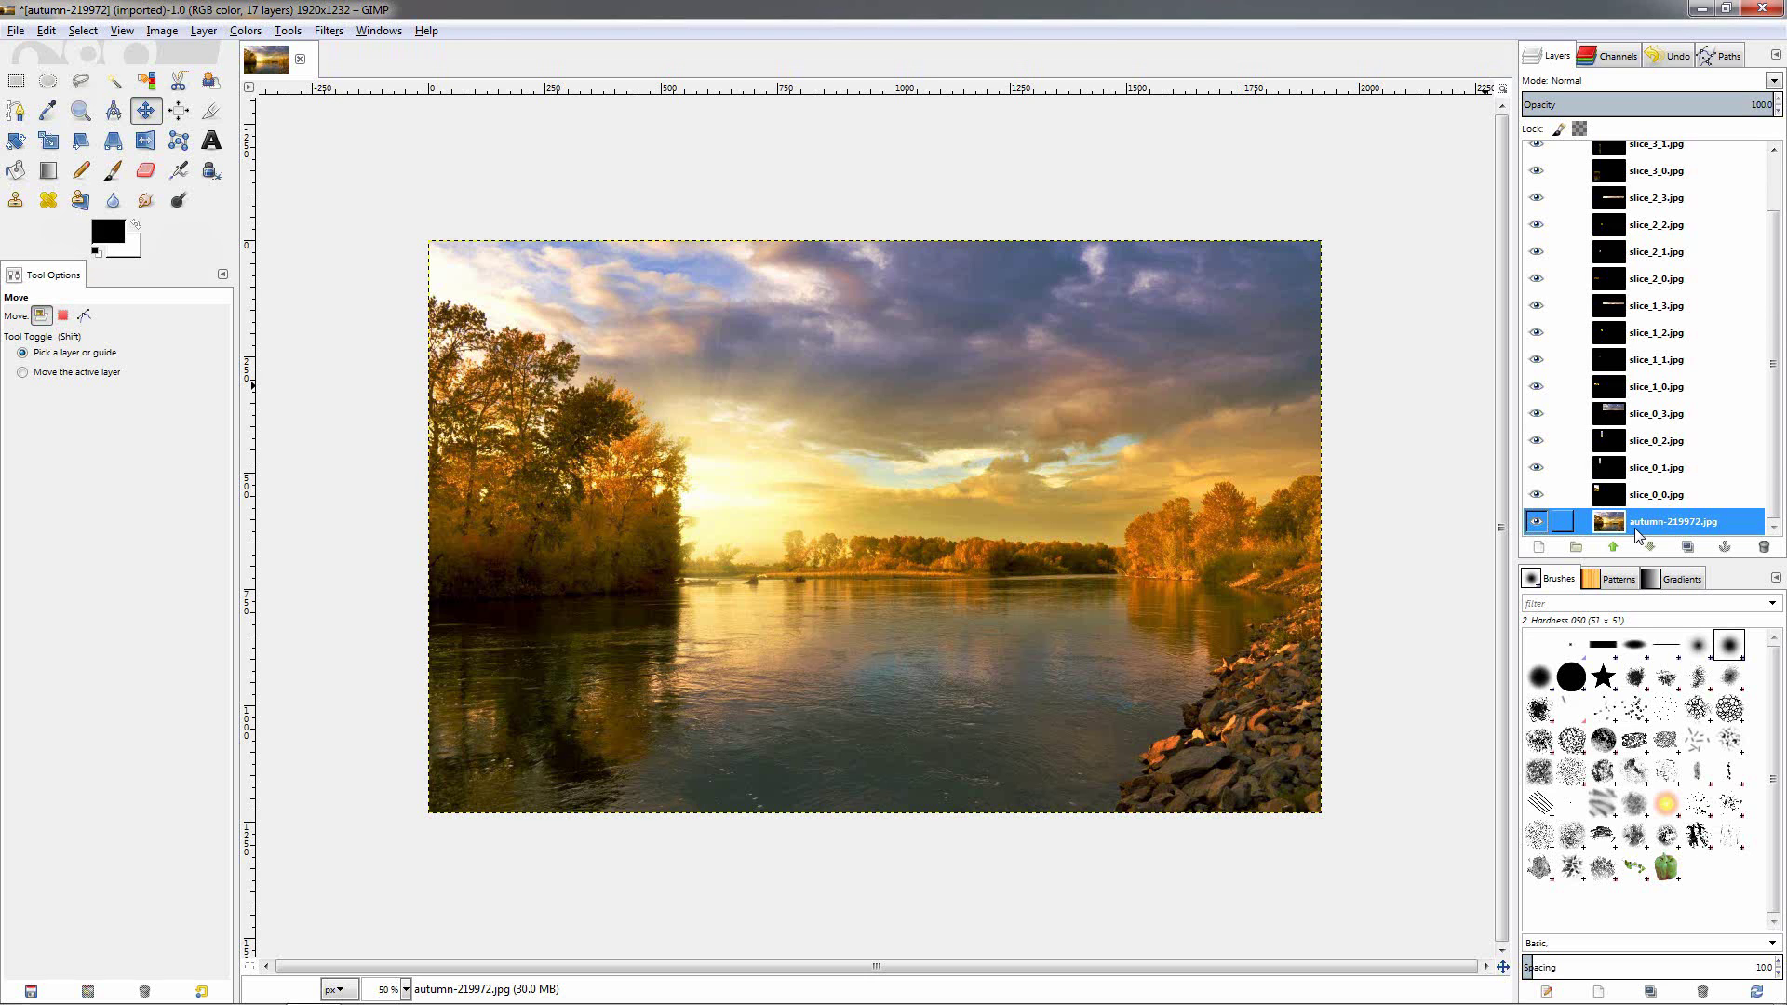
pyautogui.click(45, 31)
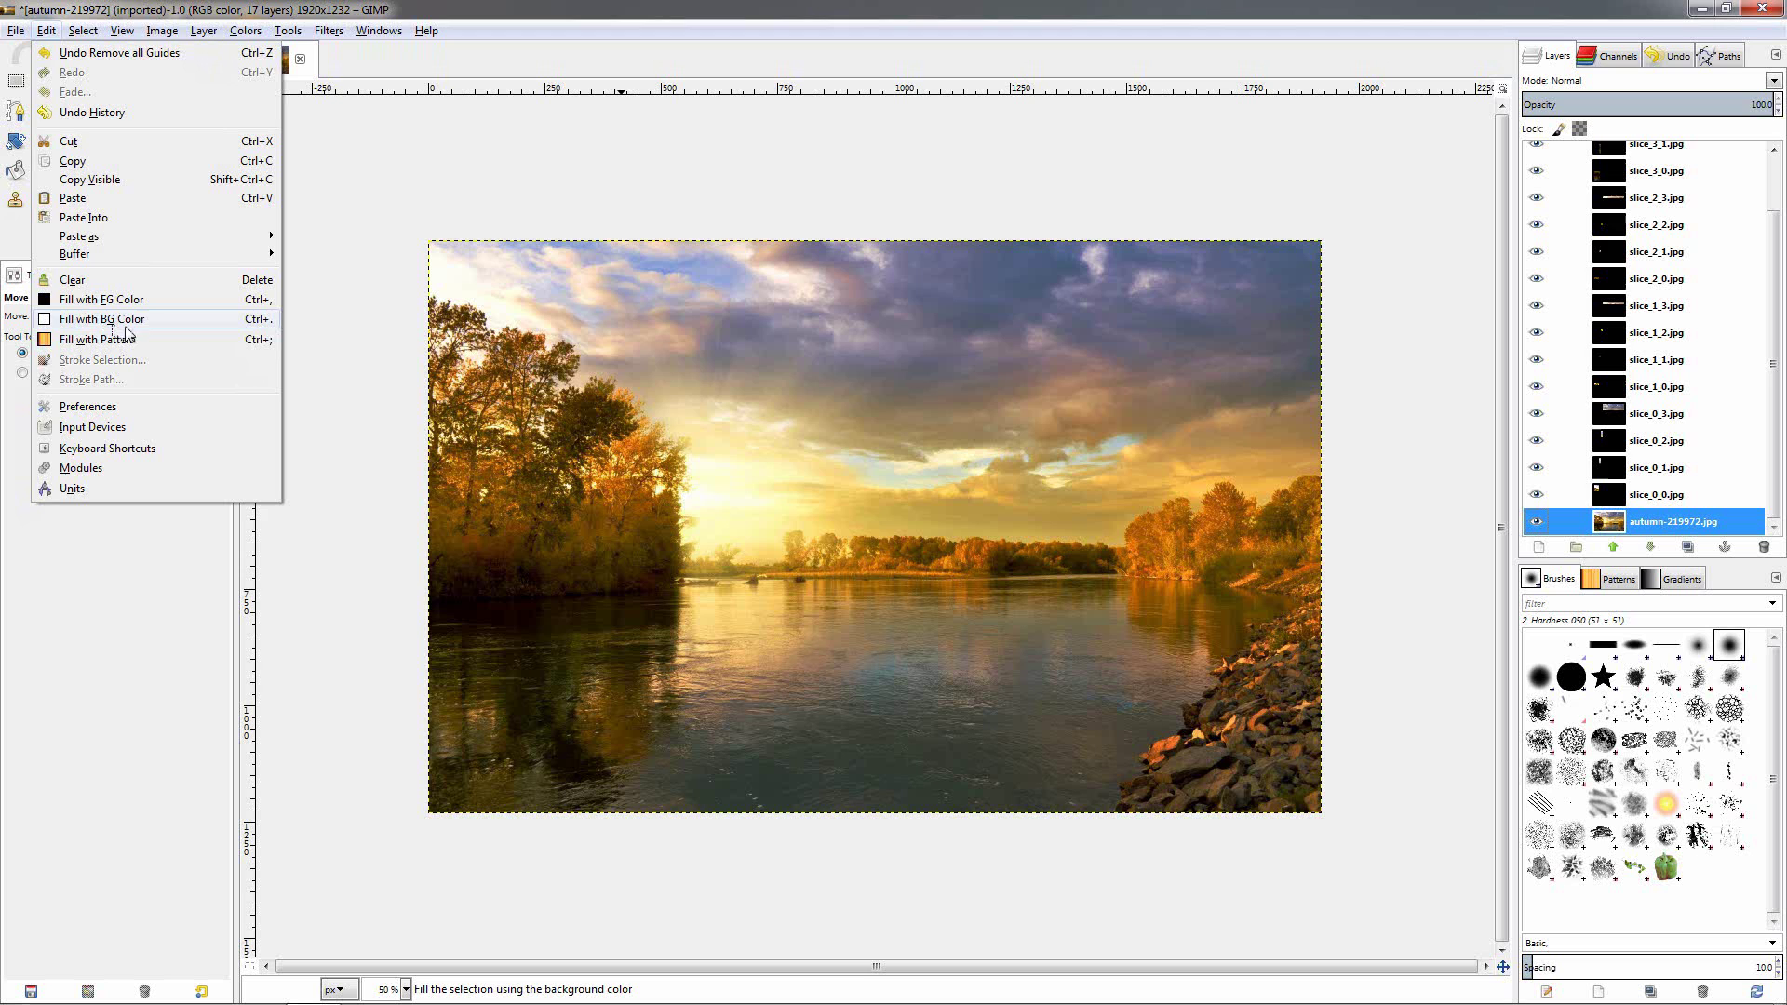
pyautogui.click(161, 325)
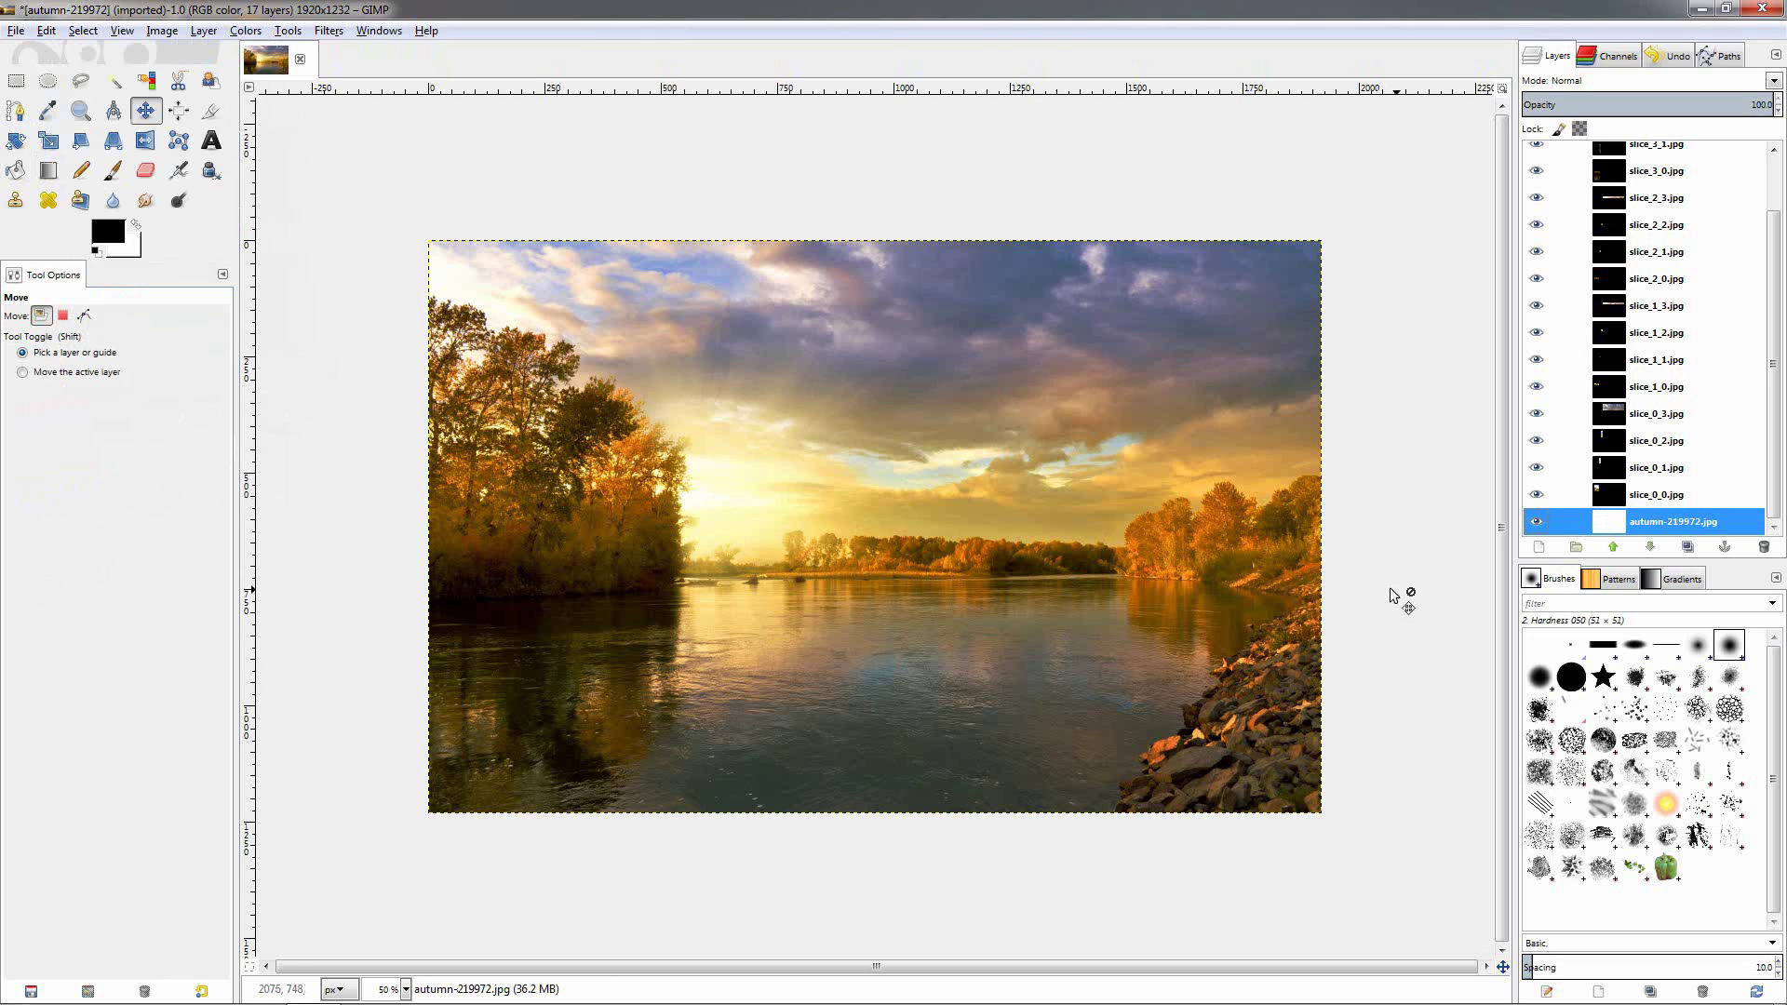
# Set a linked canvas size of 3840 × 2464 with the photo centred at offset 960, 616.
pyautogui.click(174, 37)
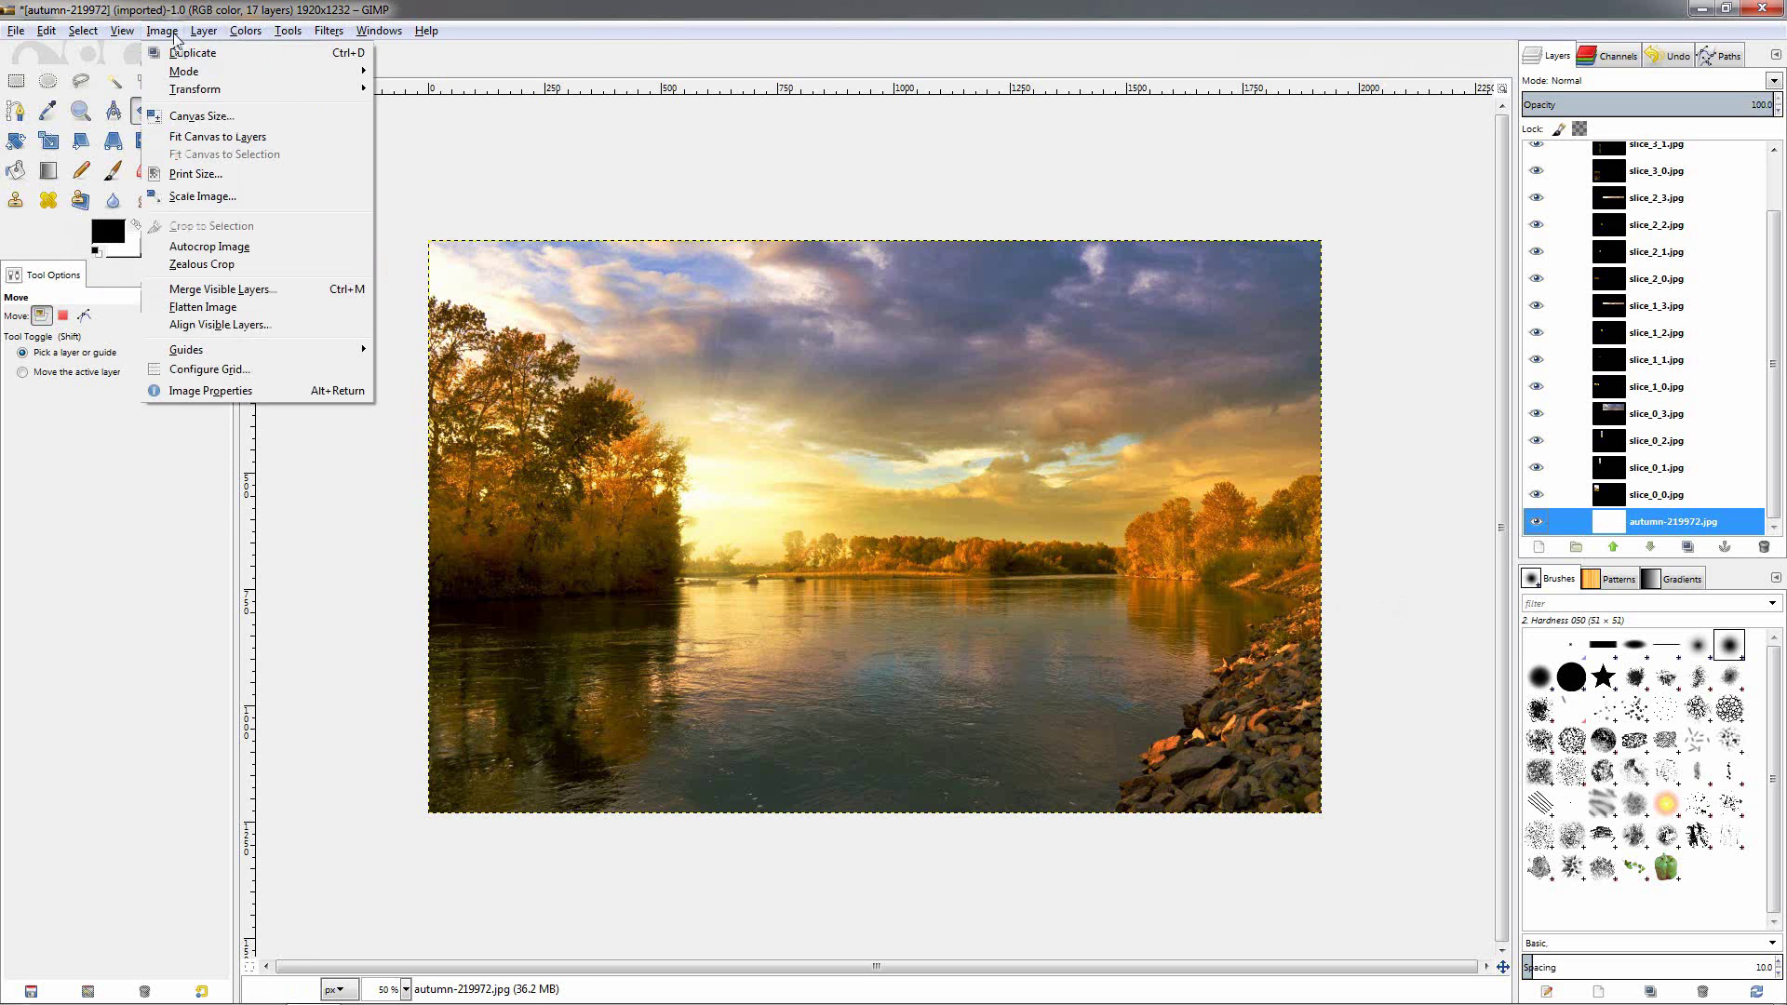
pyautogui.click(202, 117)
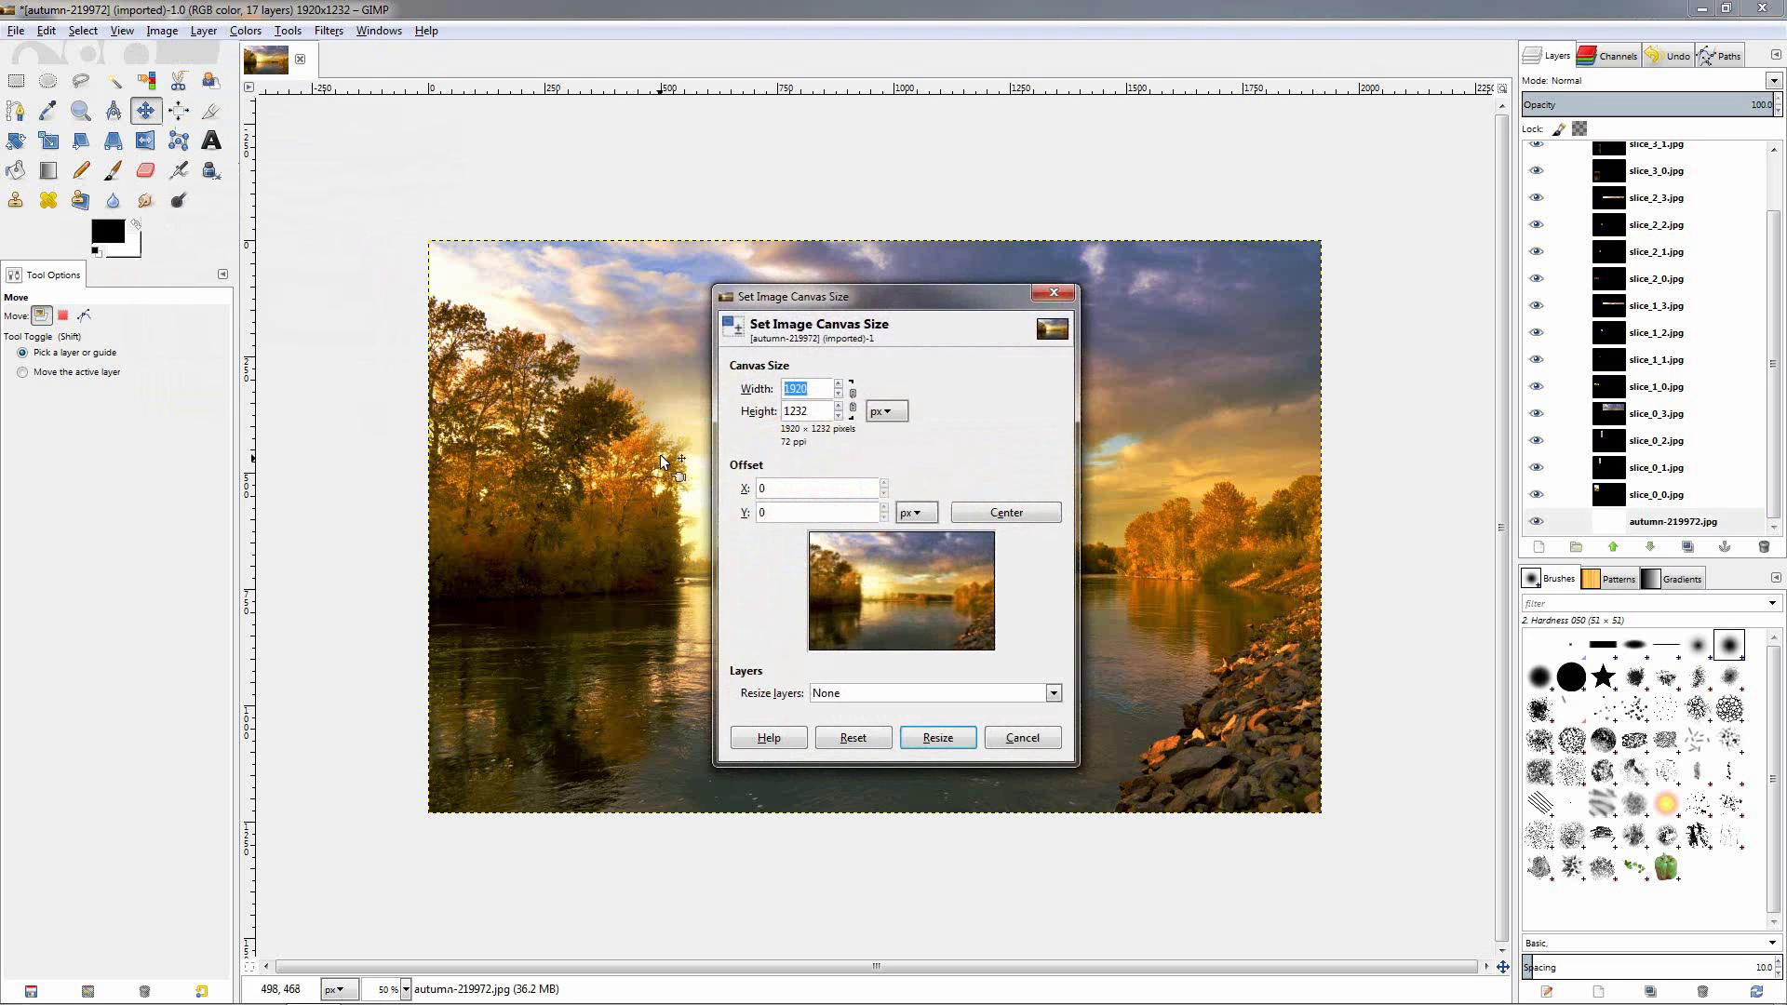
pyautogui.click(854, 401)
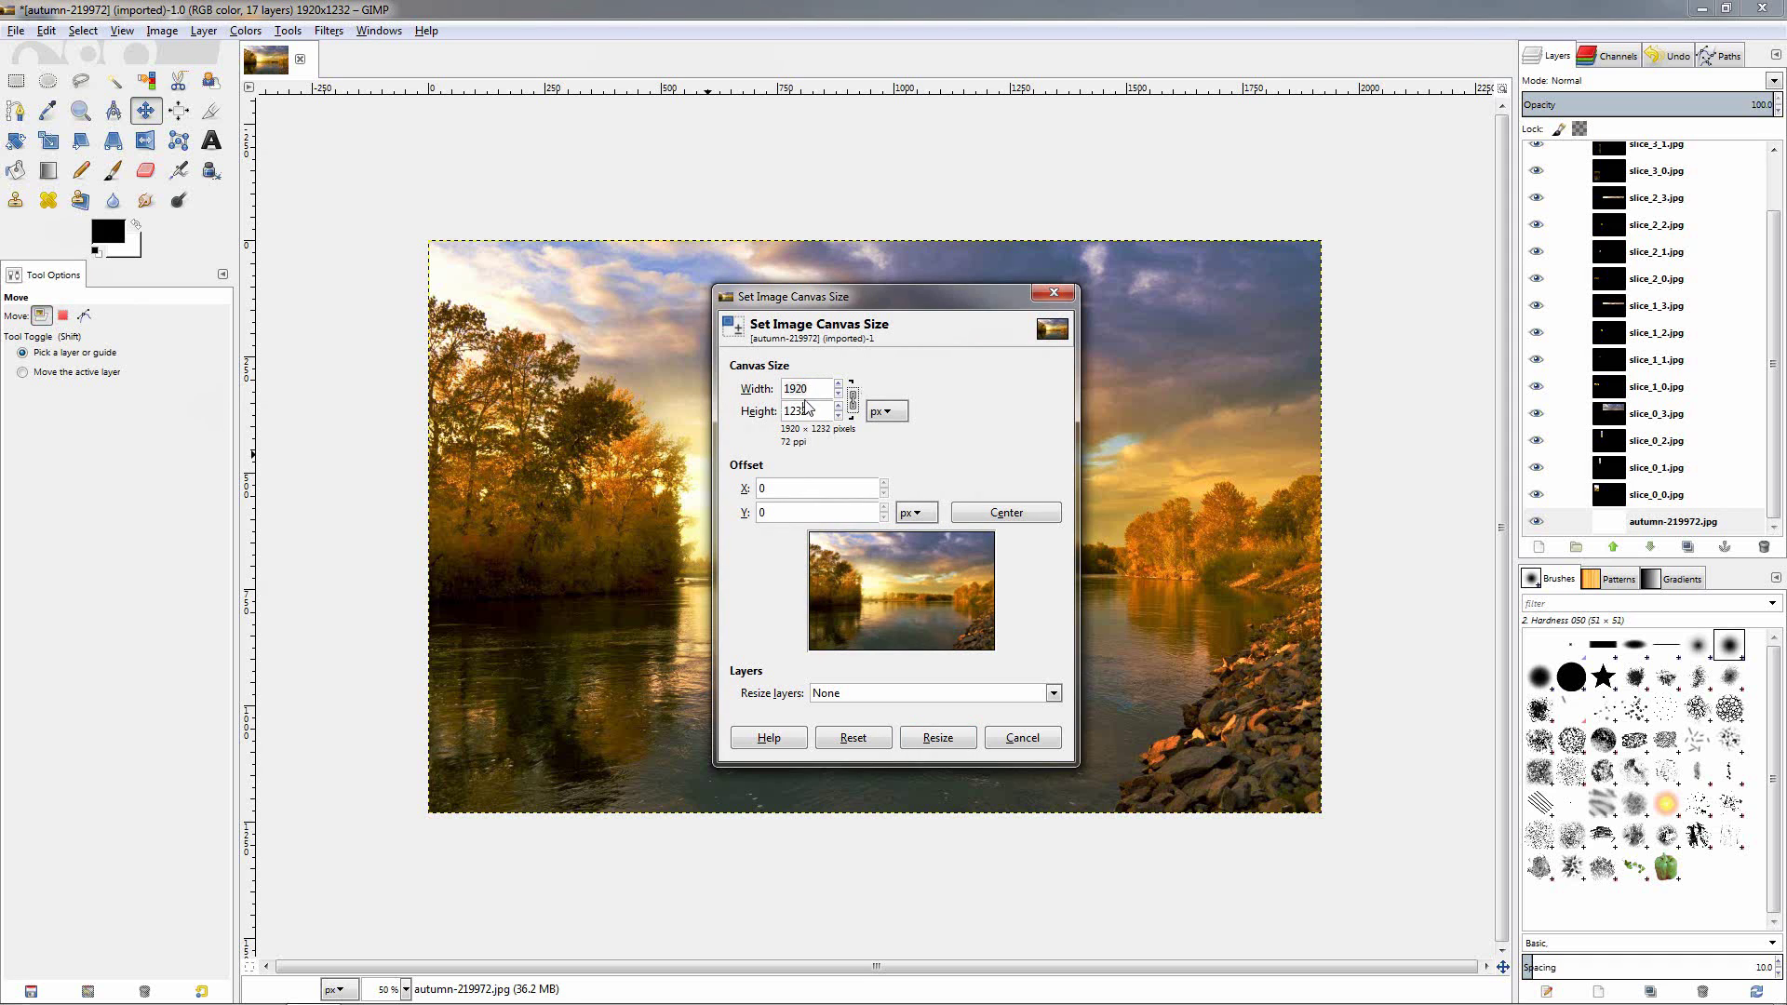
pyautogui.click(814, 390)
pyautogui.press('Return')
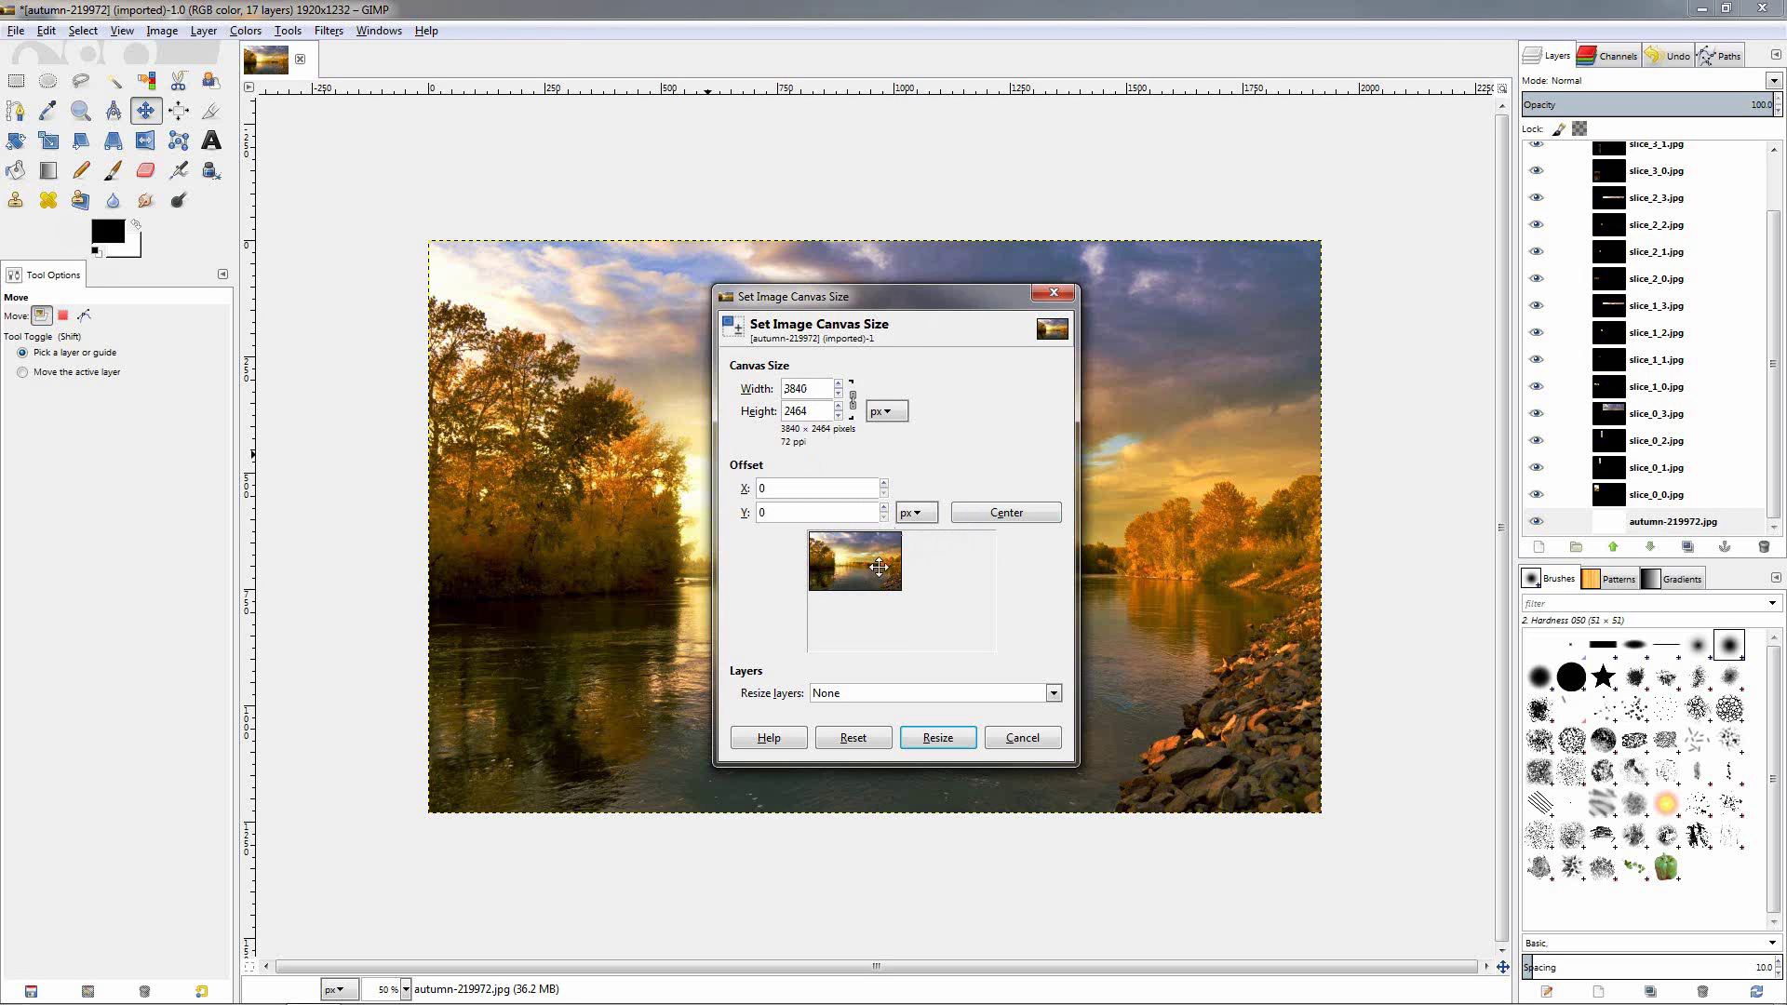
pyautogui.click(1018, 518)
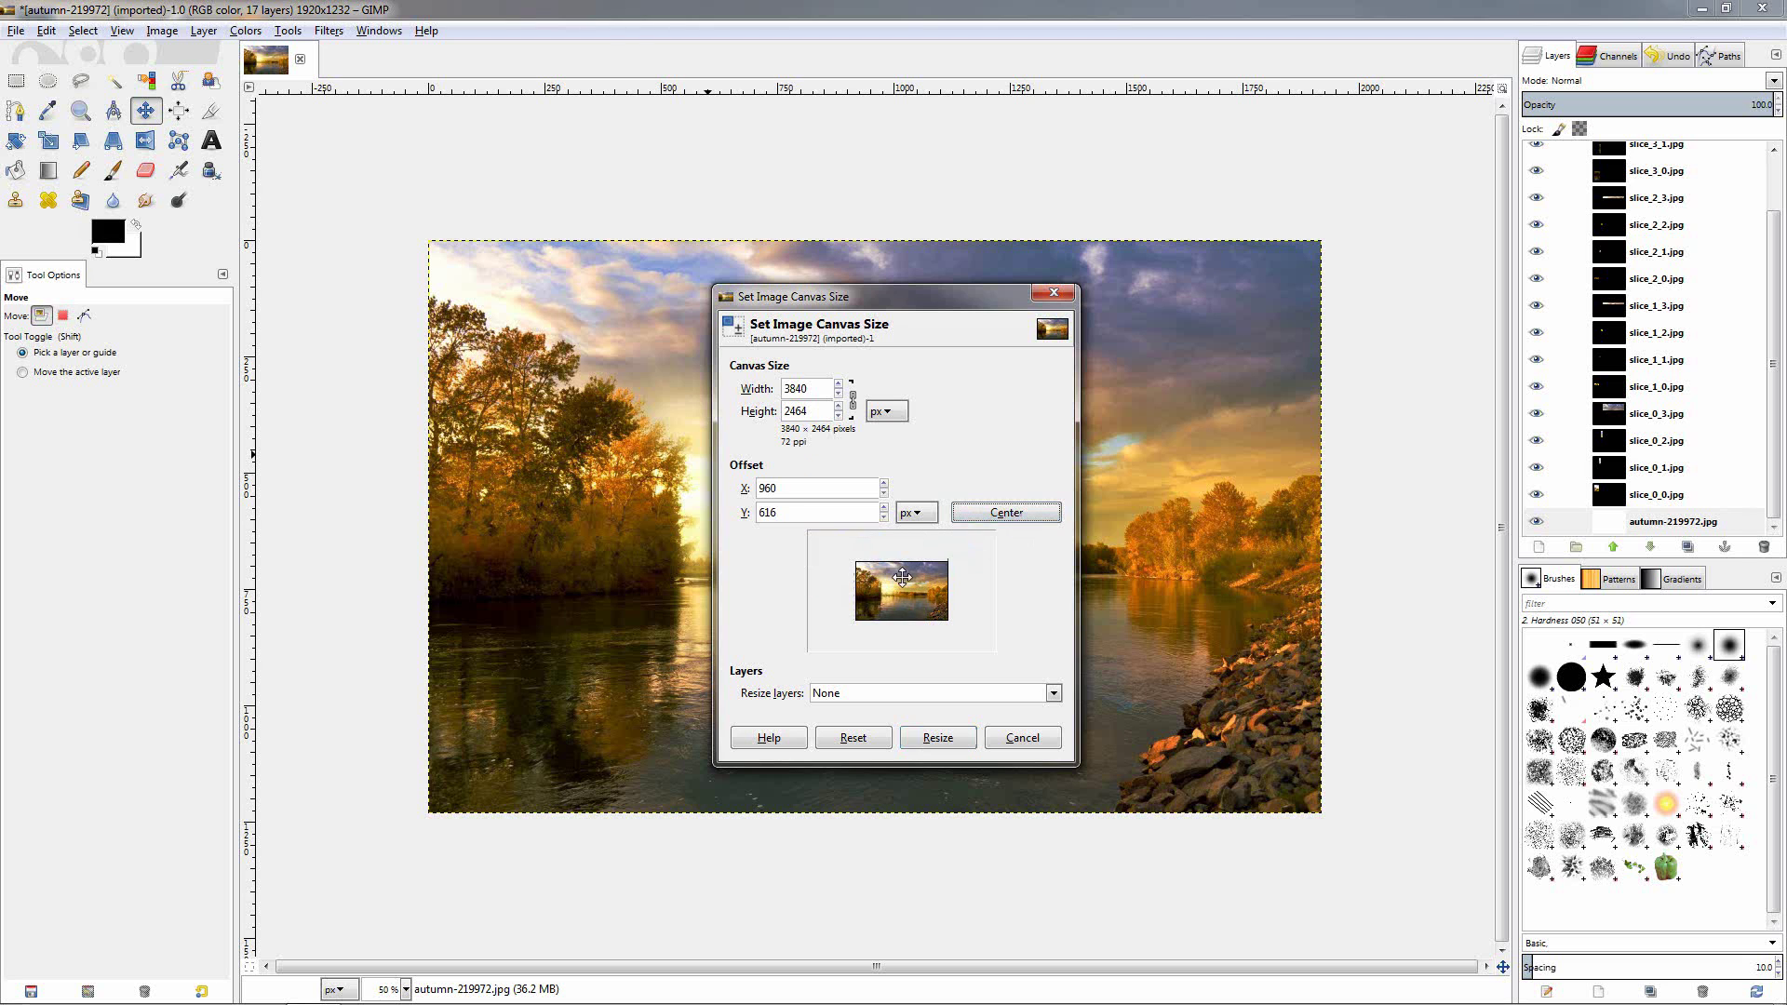
# Apply the 3840 × 2464 canvas and extend the white layer to the full image size.
pyautogui.click(935, 738)
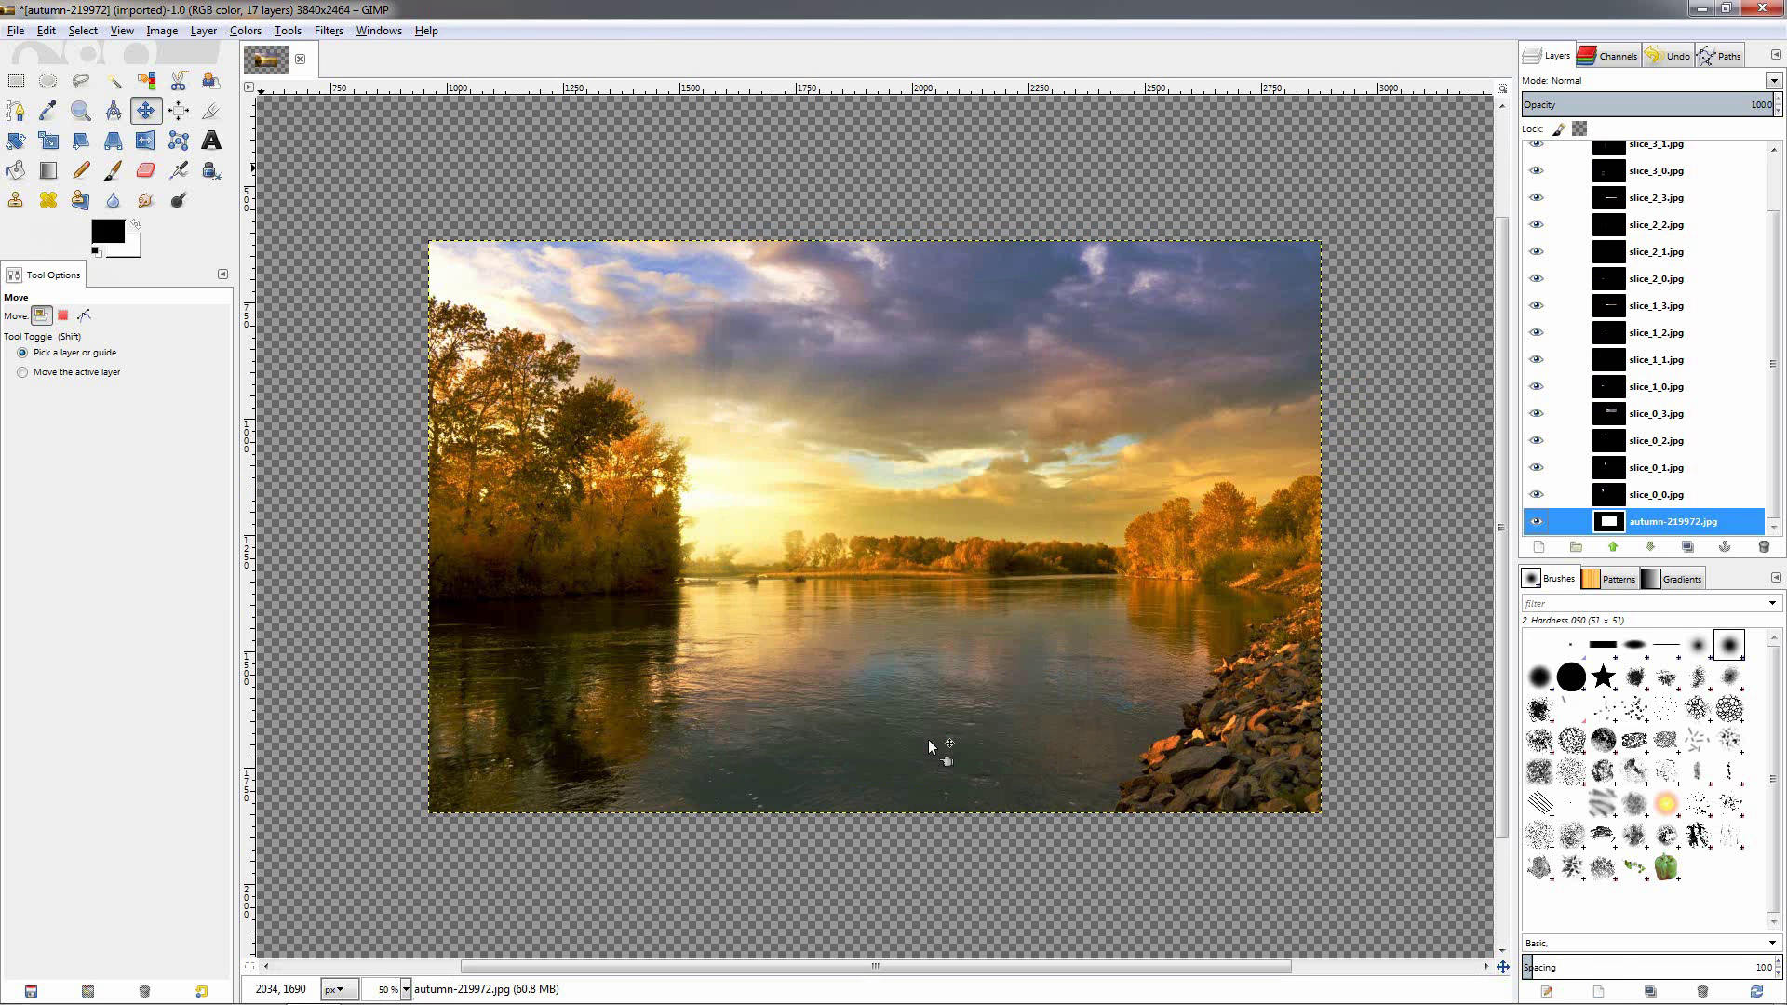
pyautogui.press('-')
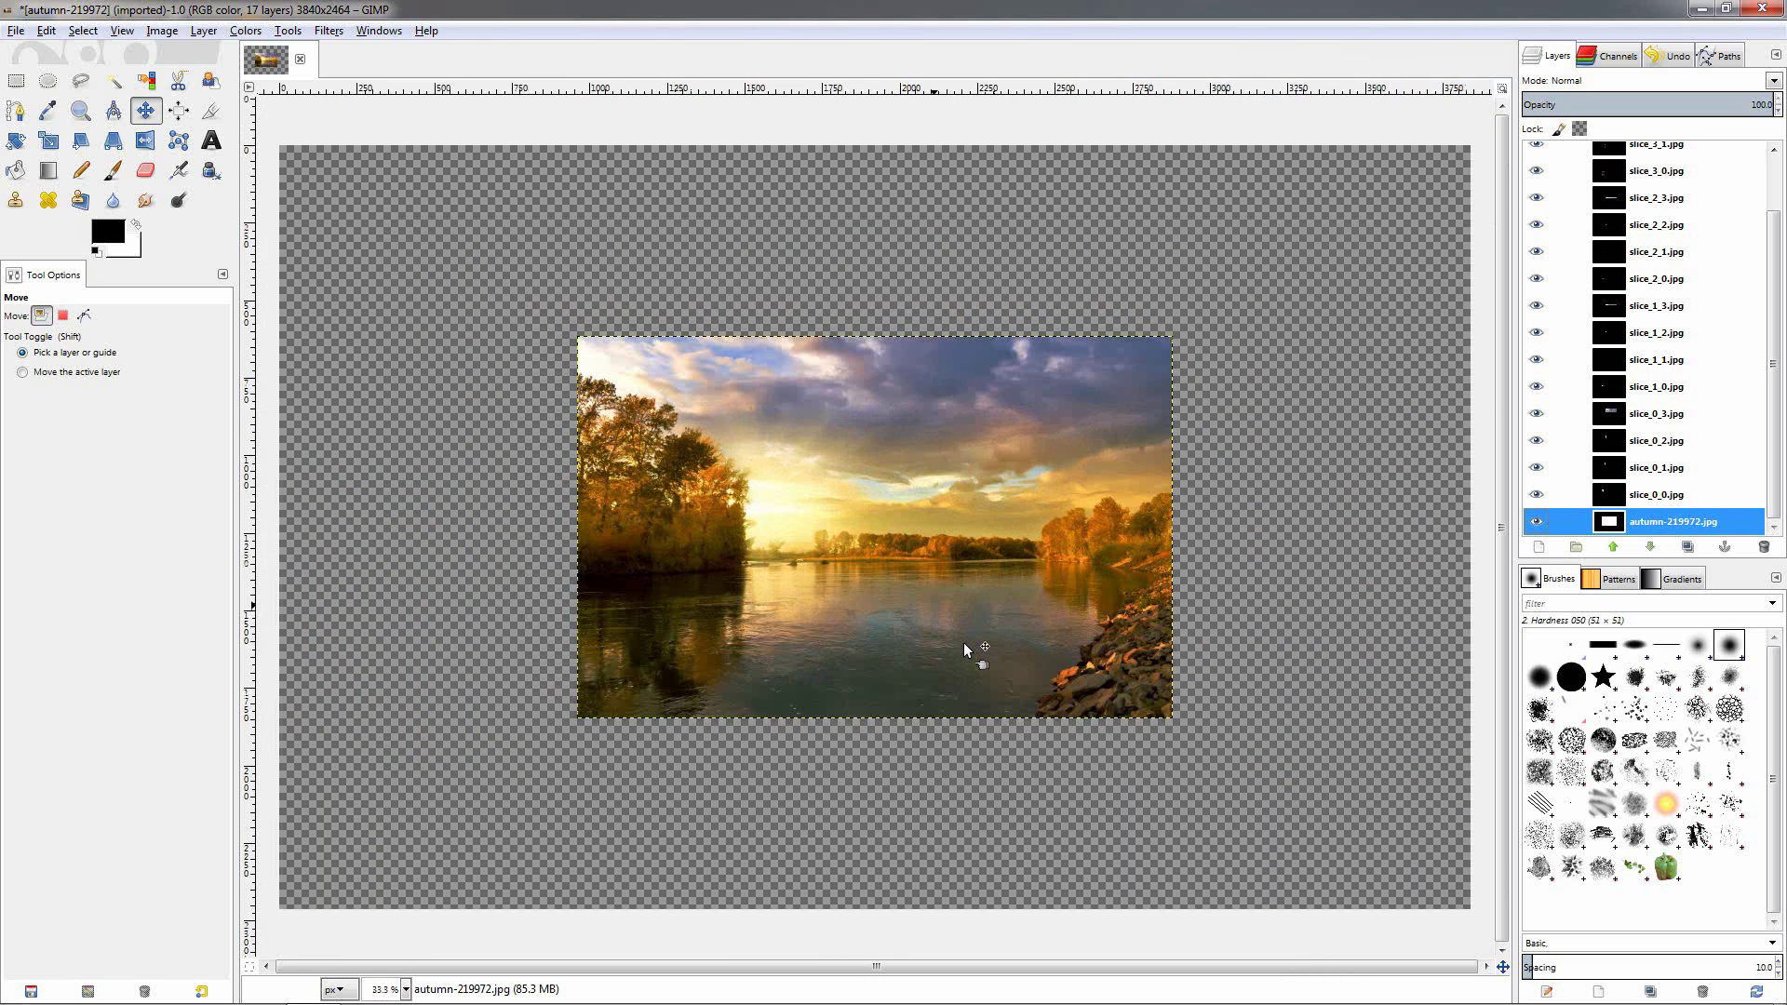
pyautogui.click(204, 31)
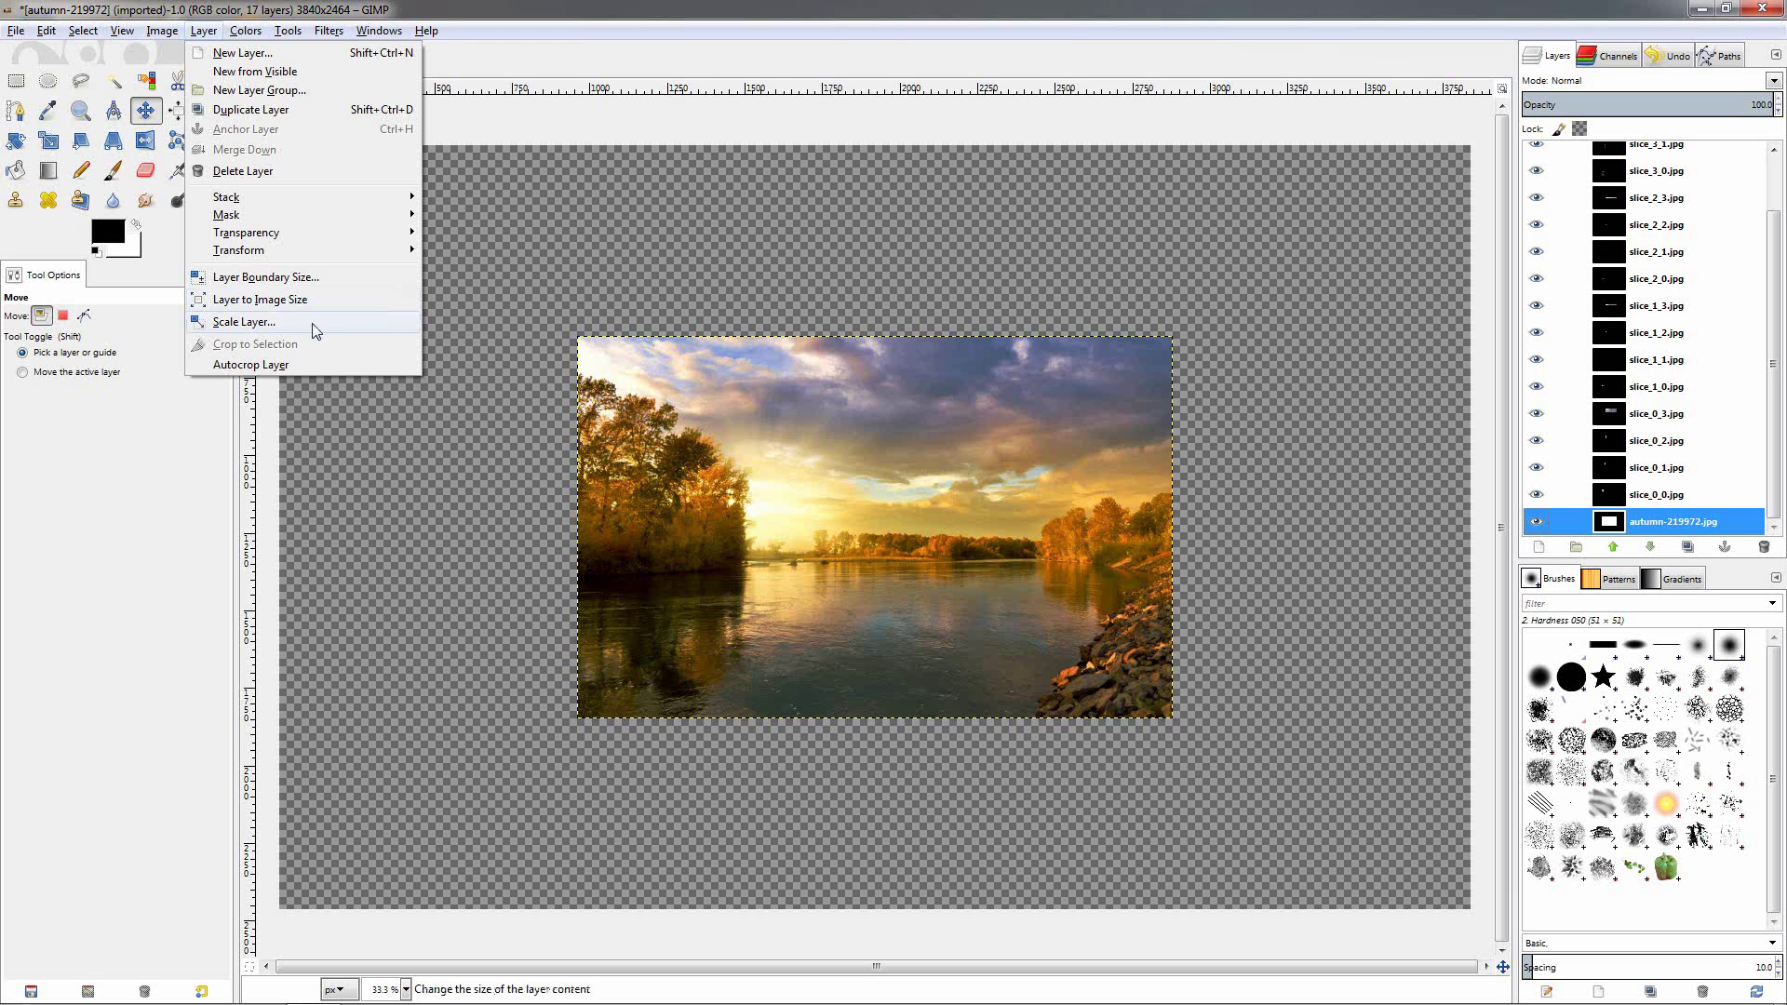
pyautogui.click(308, 299)
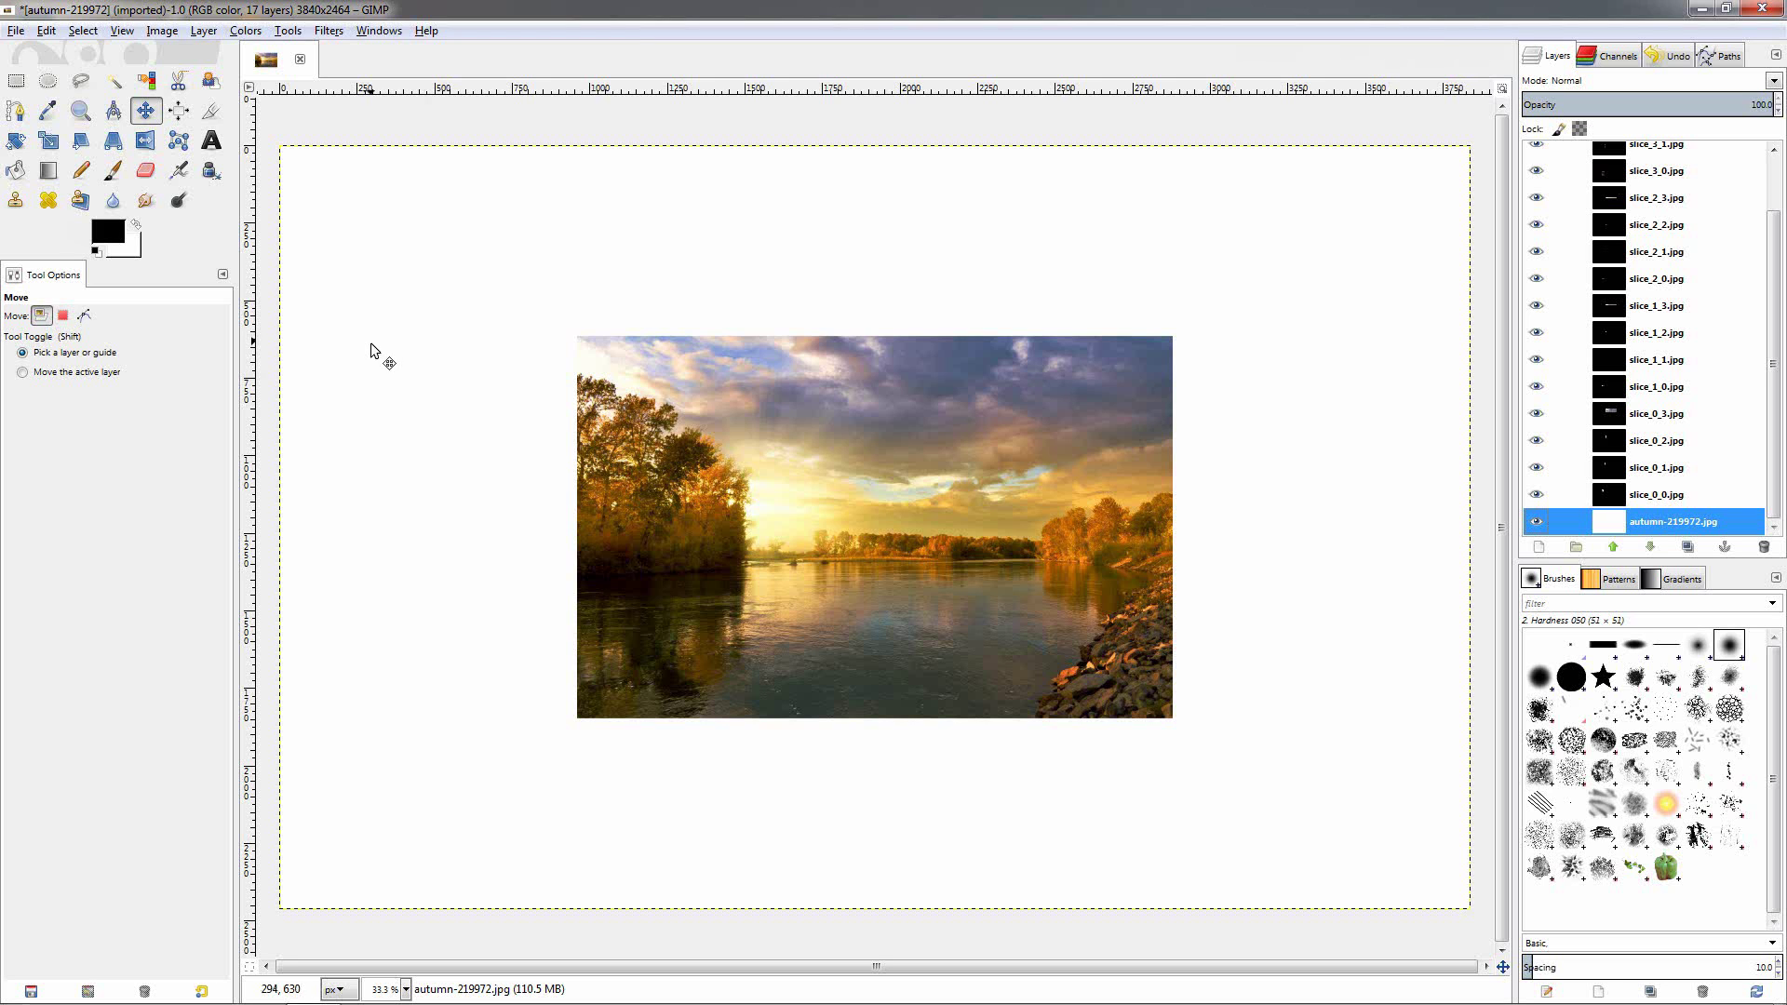
# Pull the top-left, tall sky, small upper and lower-left river slices outward to open gaps.
pyautogui.scroll(1, 1087, 700)
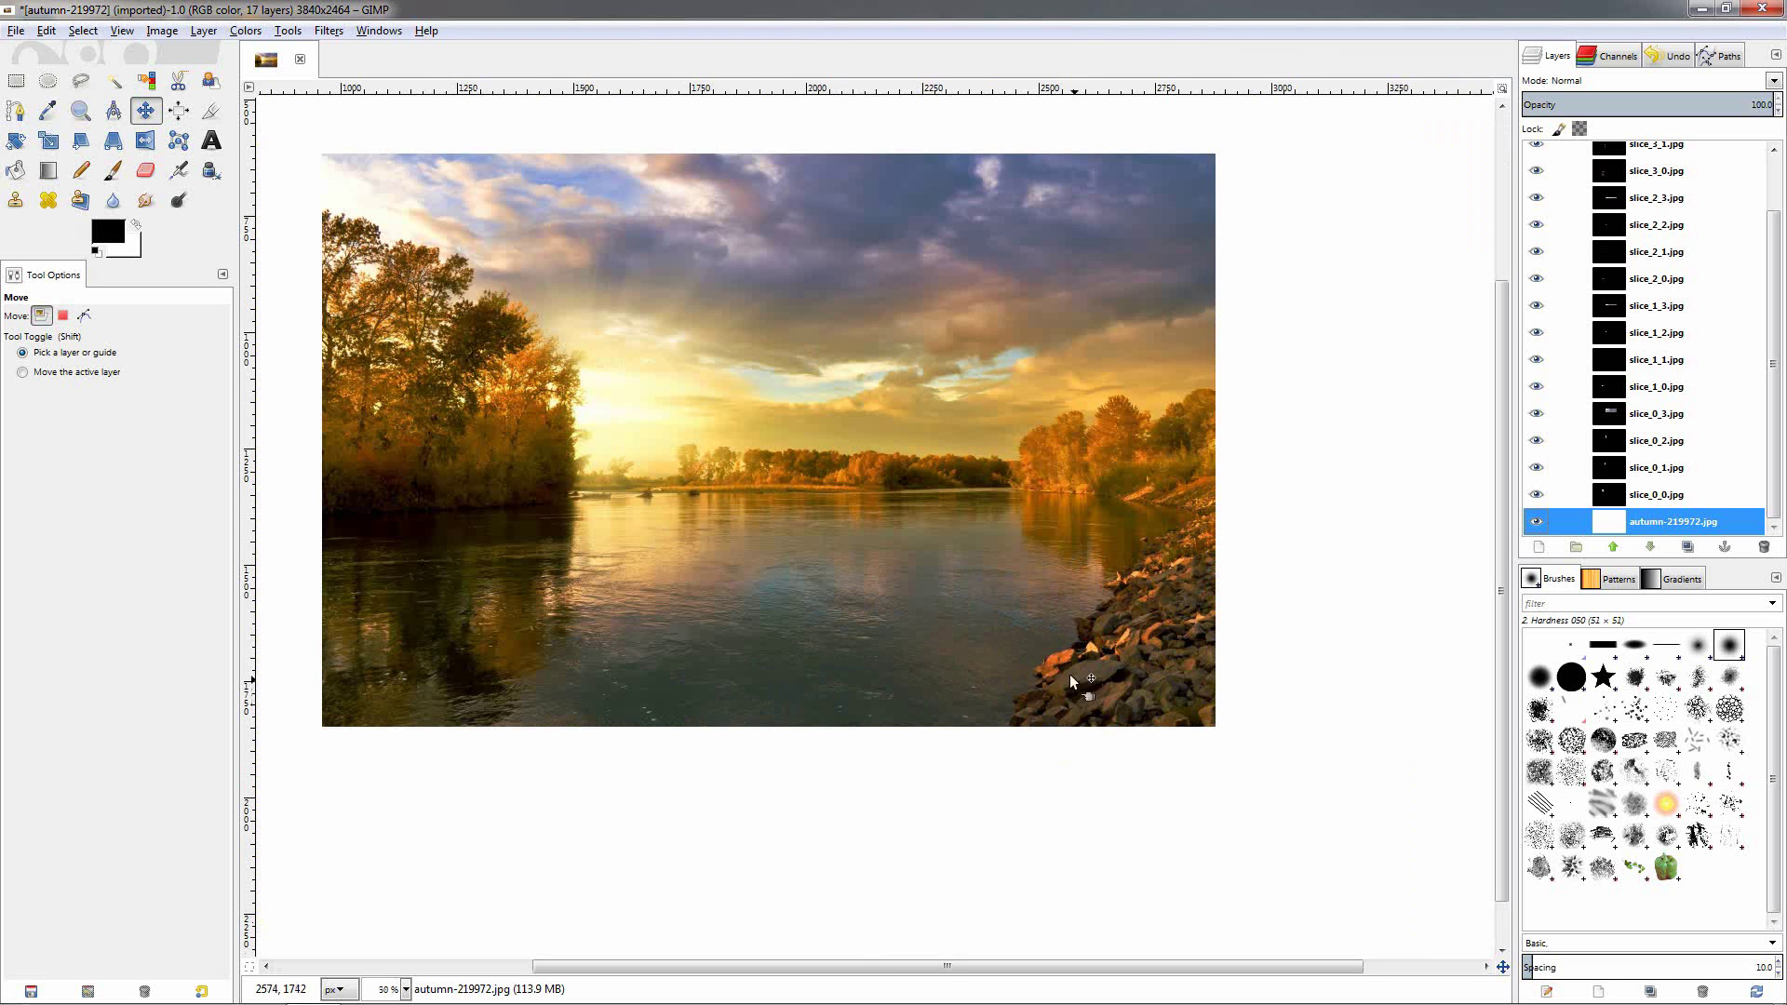
pyautogui.scroll(3, 1024, 642)
pyautogui.hscroll(-4, 1024, 642)
pyautogui.moveTo(544, 367); pyautogui.dragTo(492, 342)
pyautogui.moveTo(664, 367); pyautogui.dragTo(643, 328)
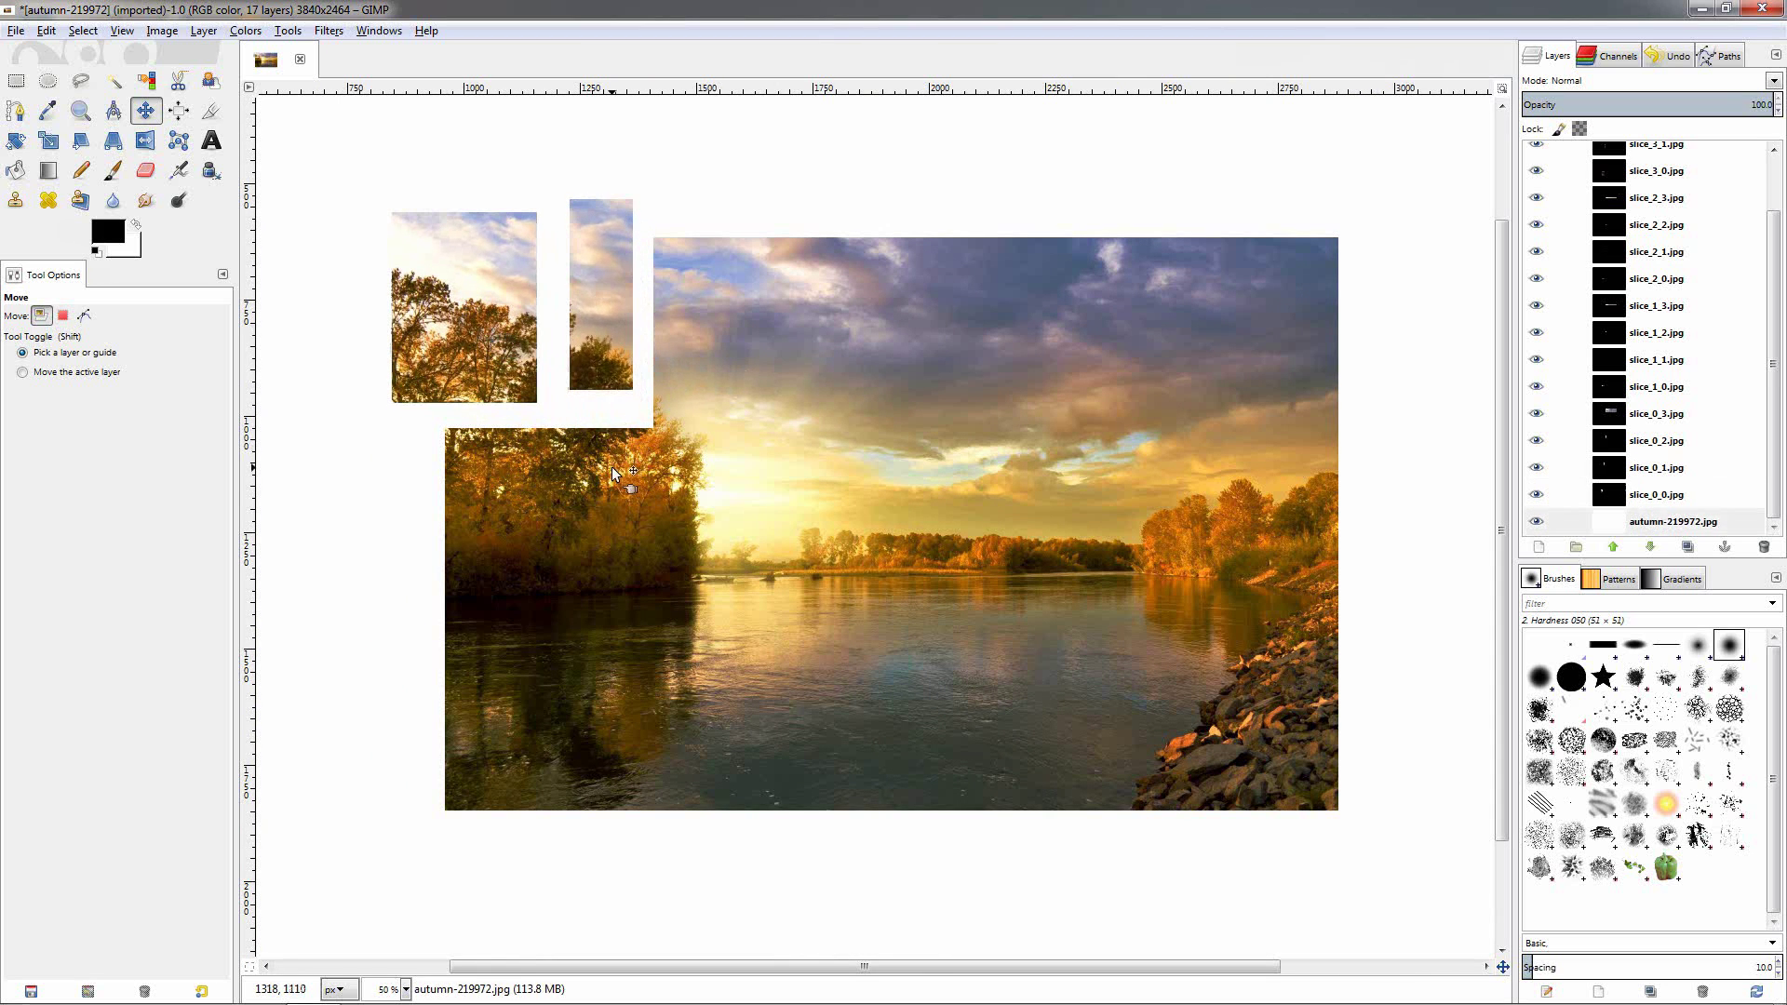
pyautogui.moveTo(610, 469); pyautogui.dragTo(465, 492)
pyautogui.moveTo(494, 561); pyautogui.dragTo(444, 566)
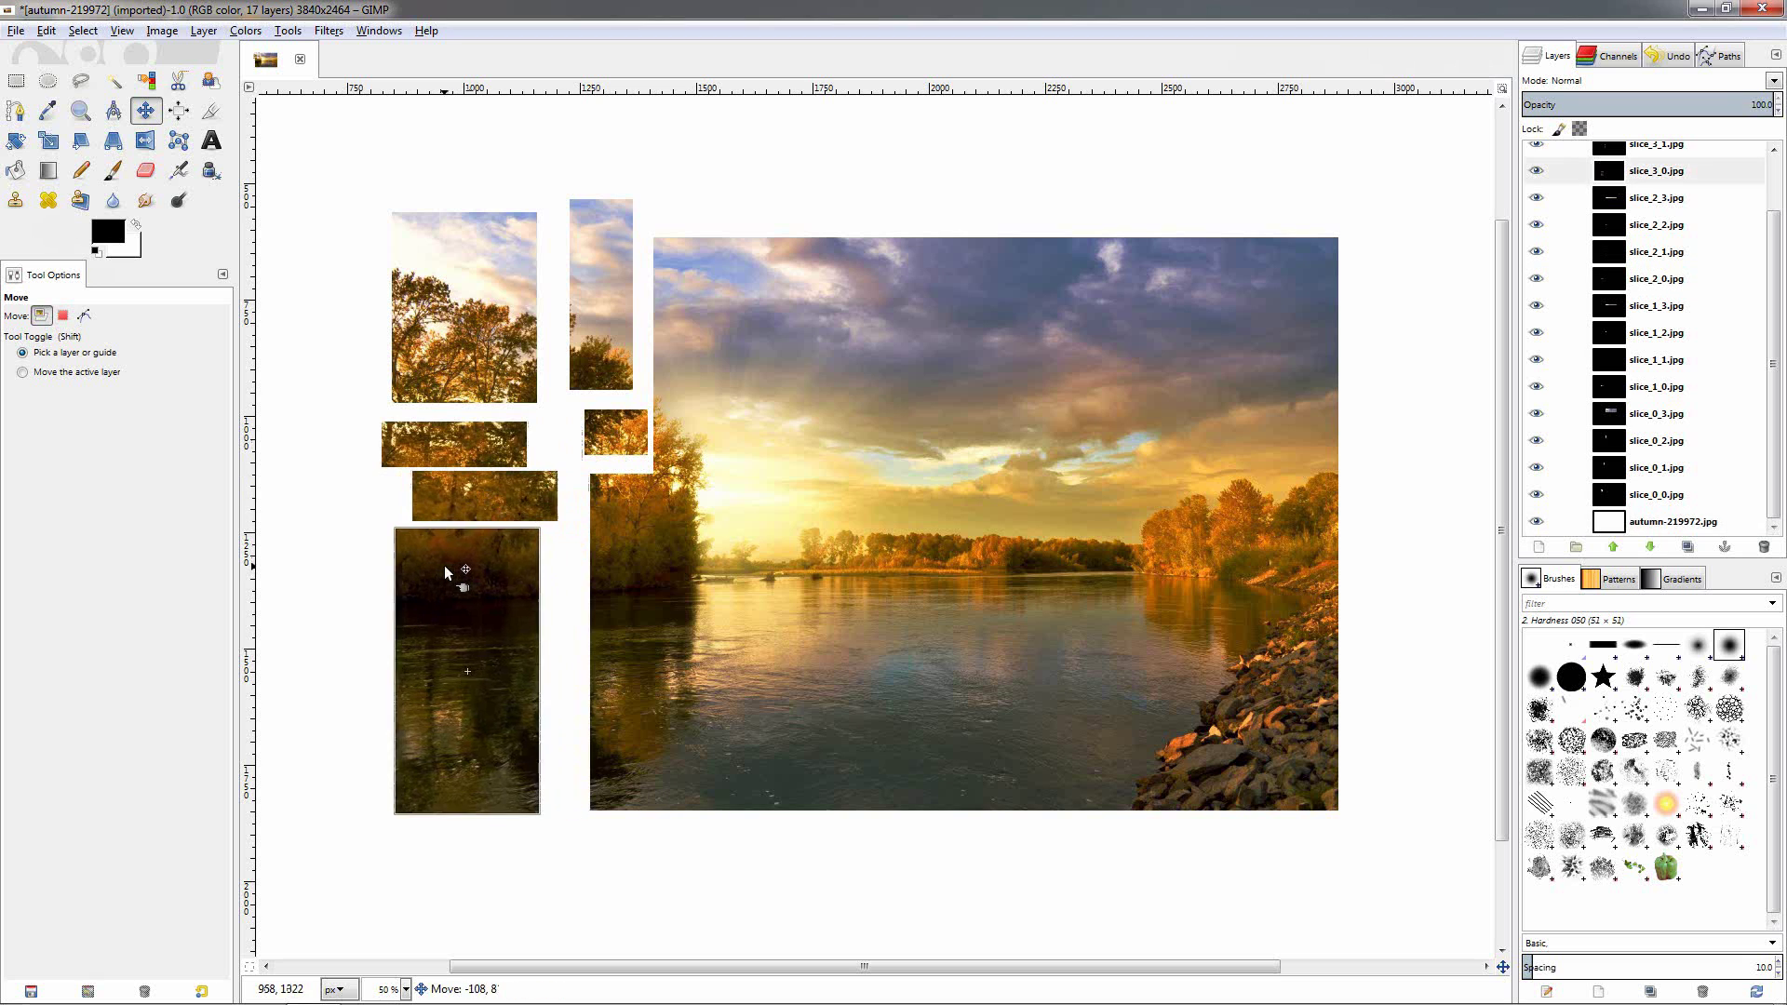
# Spread the sky strips, tree slice and river strips apart for even white gaps.
pyautogui.moveTo(707, 350); pyautogui.dragTo(667, 342)
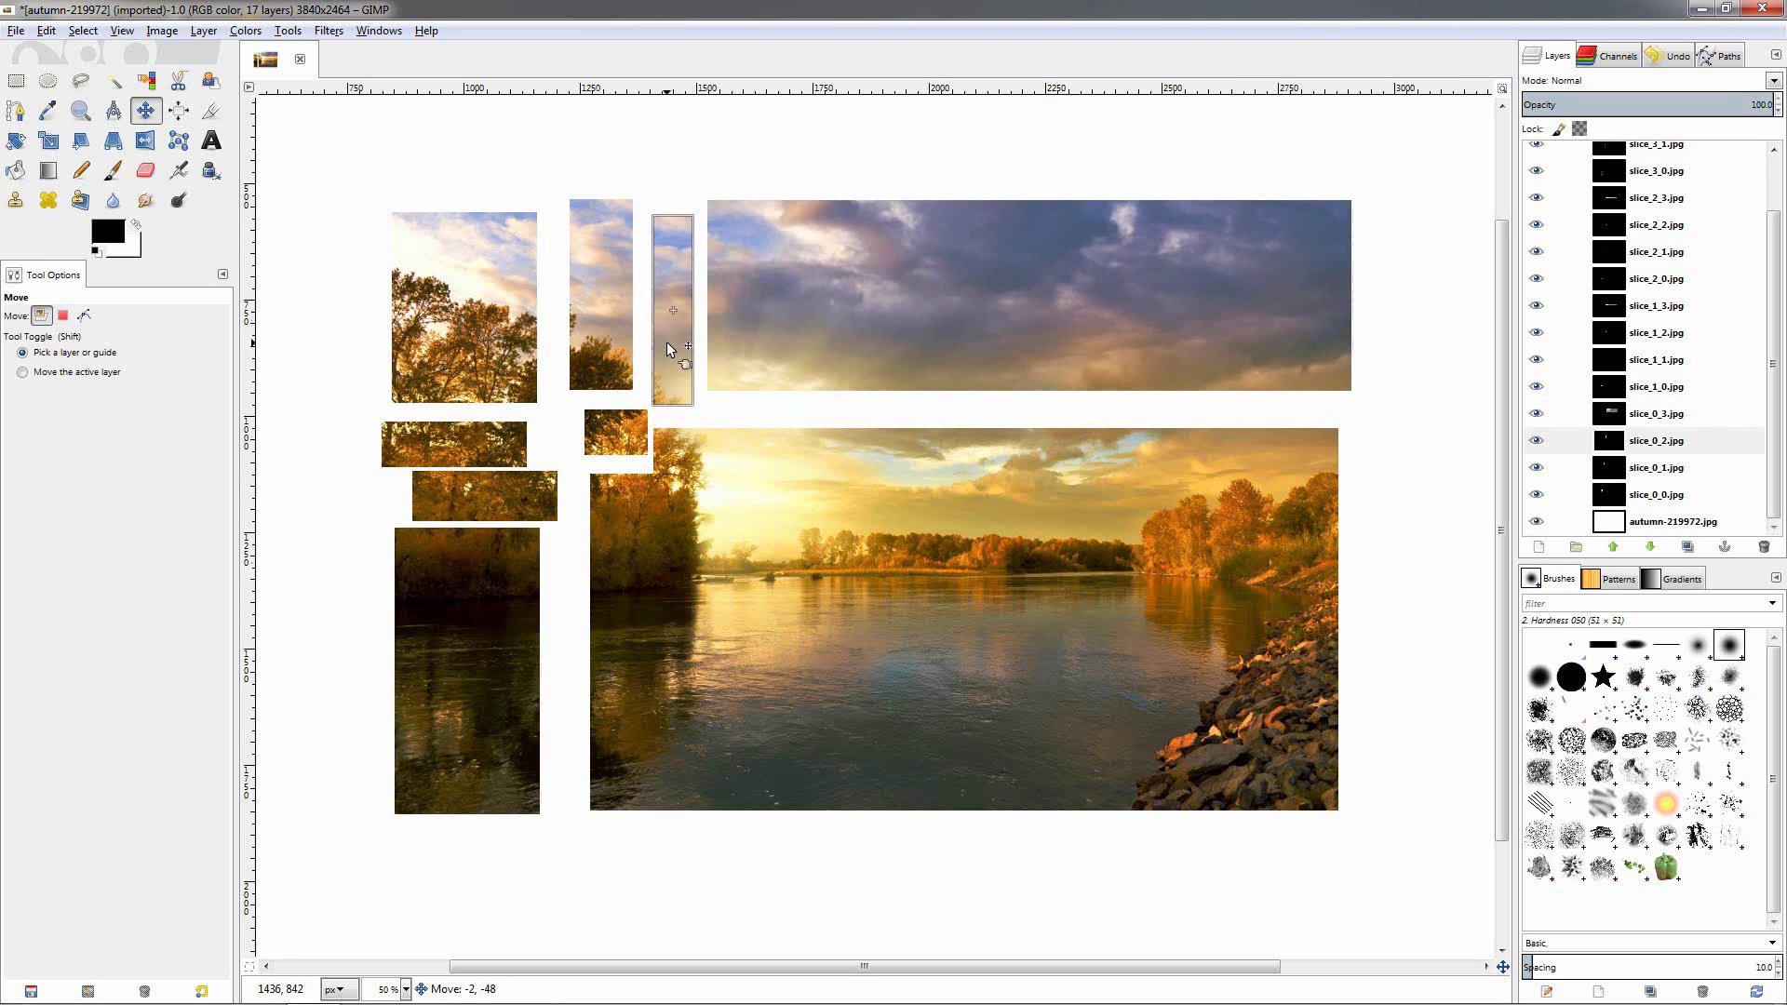
pyautogui.moveTo(676, 462); pyautogui.dragTo(628, 446)
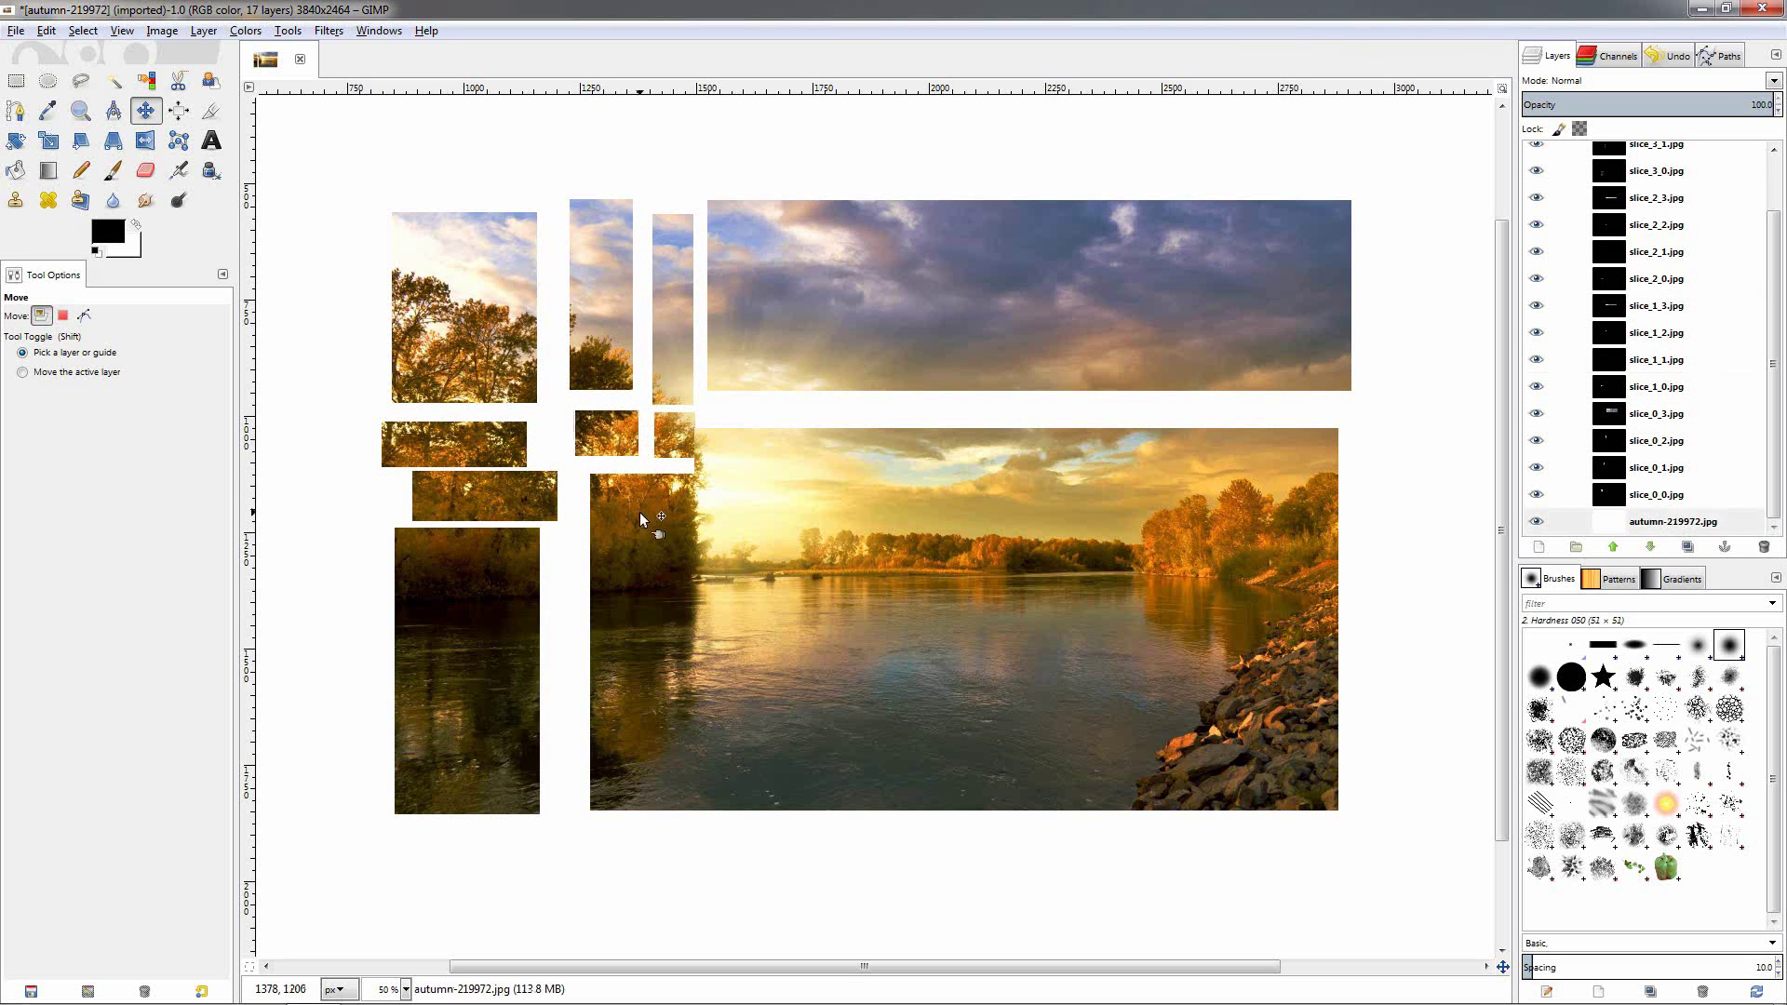
pyautogui.moveTo(640, 512); pyautogui.dragTo(622, 516)
pyautogui.moveTo(640, 581); pyautogui.dragTo(722, 594)
pyautogui.moveTo(745, 503)
pyautogui.mouseDown()
pyautogui.moveTo(761, 464)
pyautogui.moveTo(812, 439)
pyautogui.moveTo(756, 488)
pyautogui.mouseUp()
pyautogui.moveTo(752, 581); pyautogui.dragTo(638, 604)
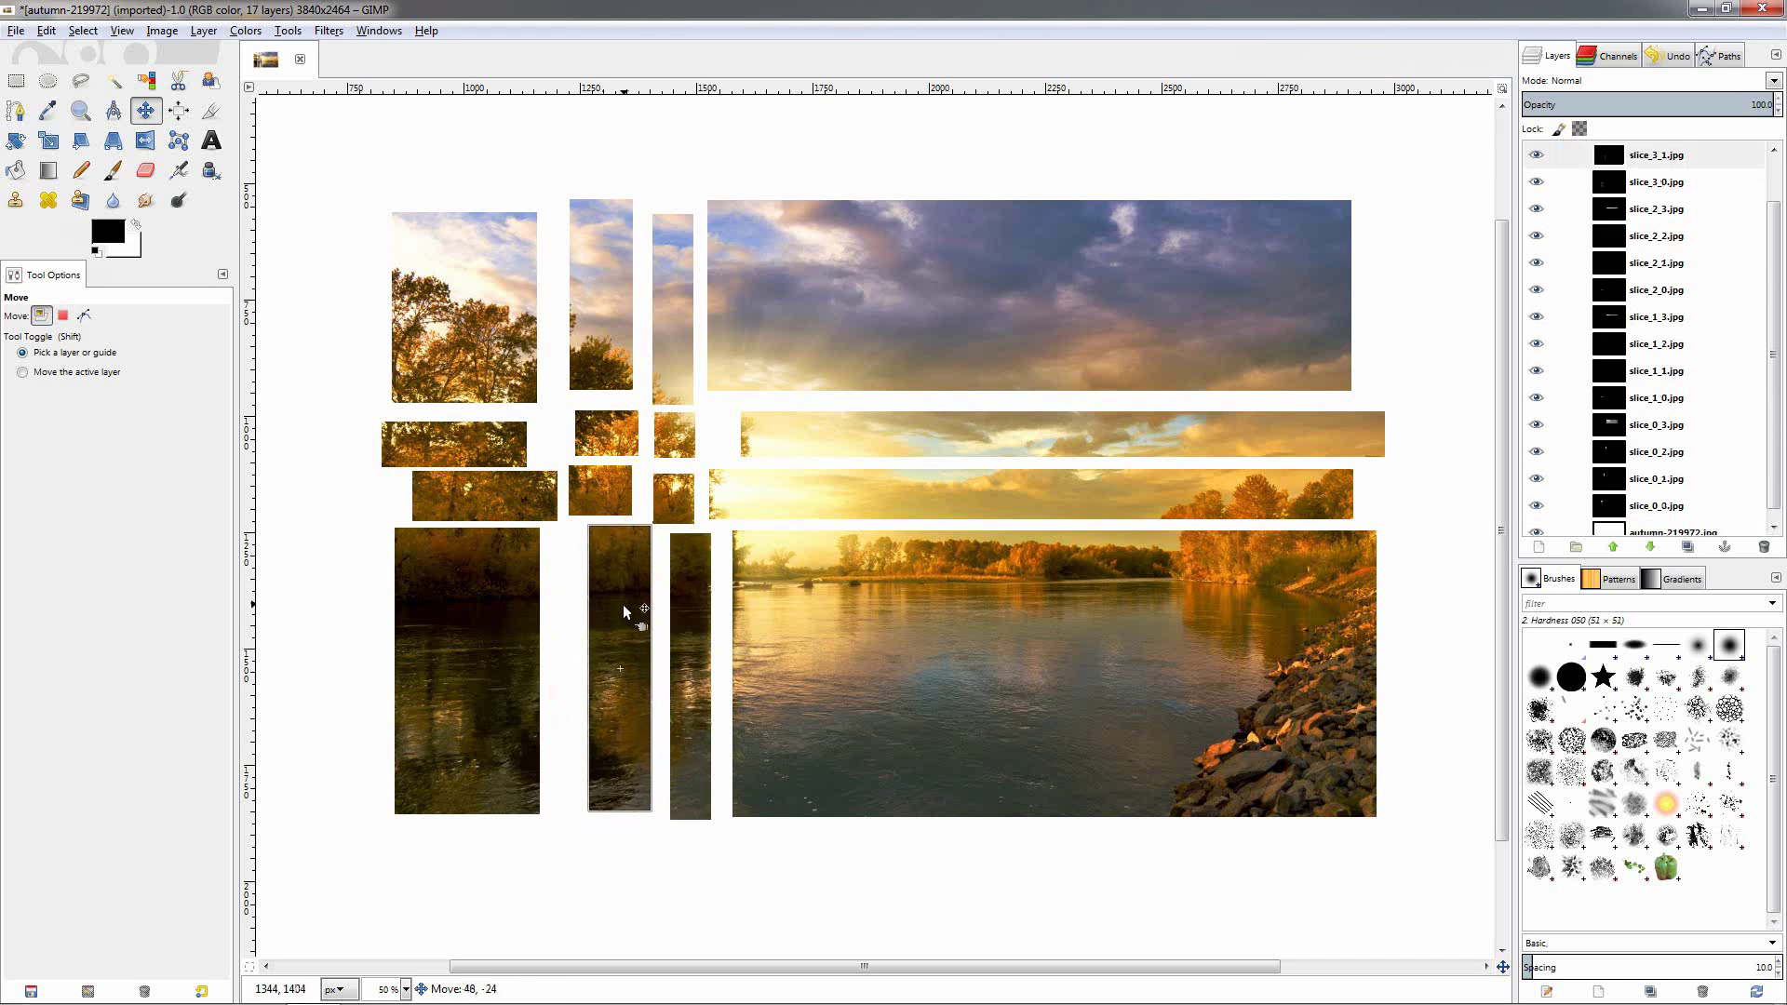
pyautogui.moveTo(517, 616); pyautogui.dragTo(533, 618)
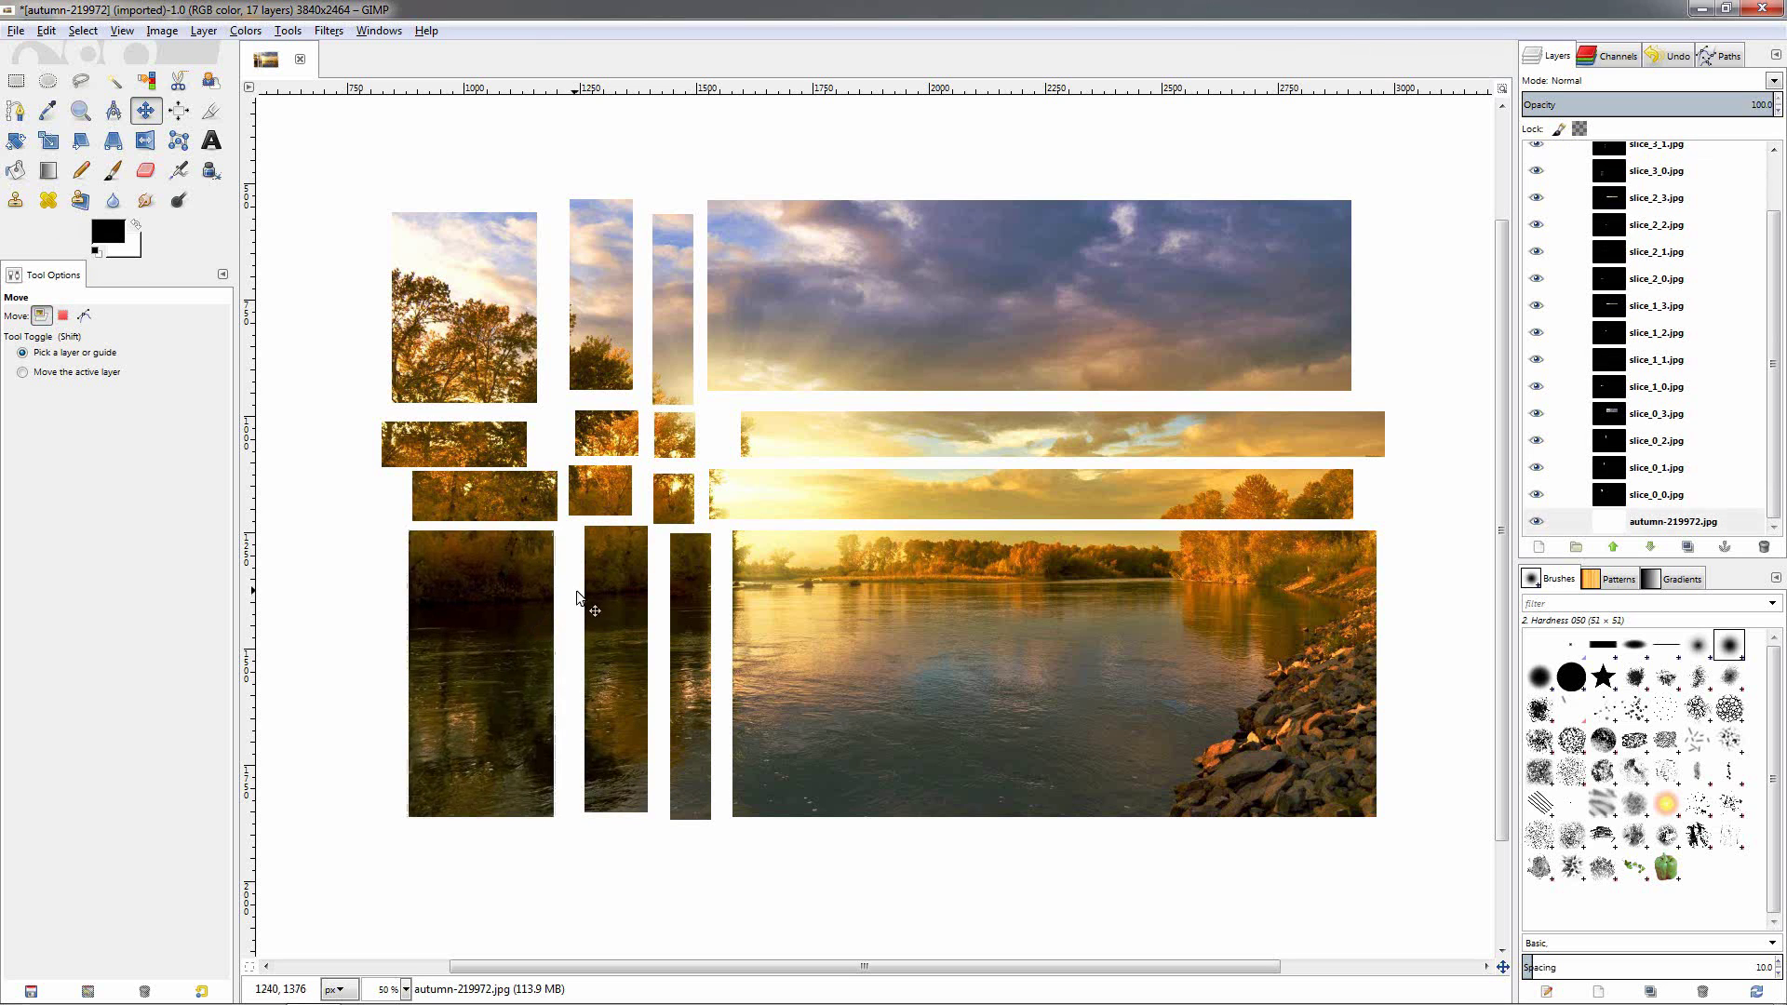
pyautogui.moveTo(866, 434); pyautogui.dragTo(857, 434)
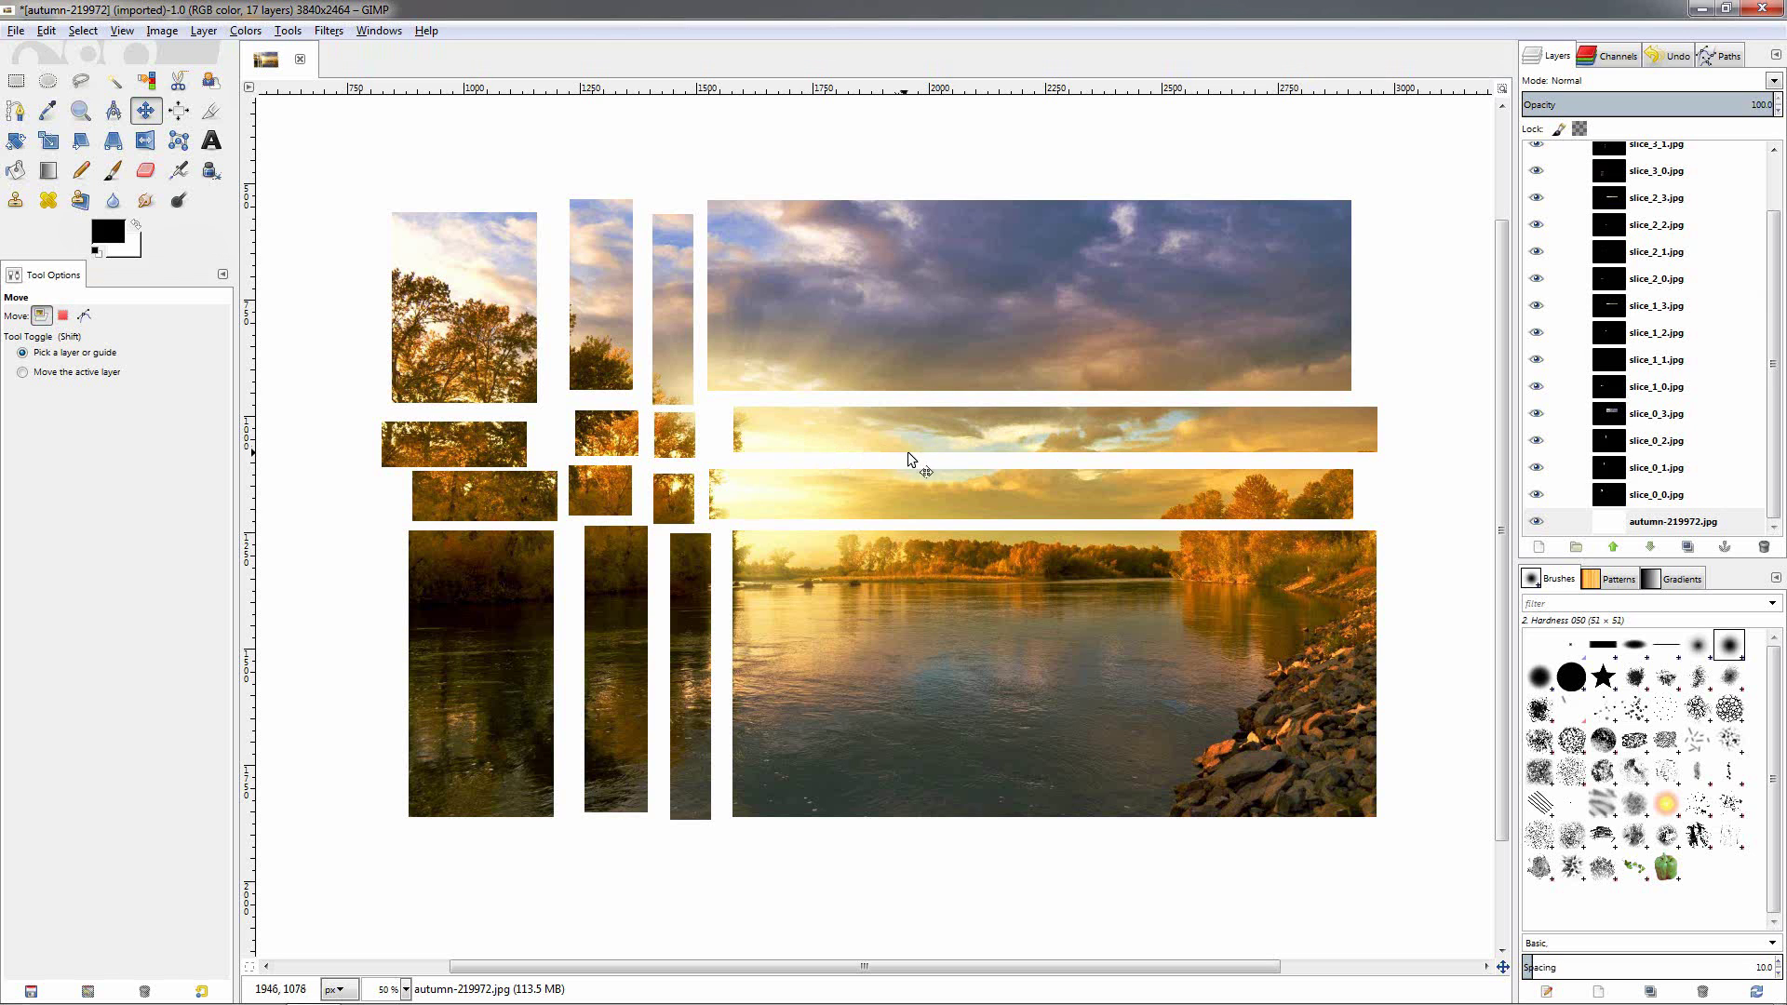
pyautogui.scroll(3, 1638, 279)
# Give slice_3_3.jpg a drop shadow with offsets 10 and 12, blur 21, opacity 75.
pyautogui.click(1645, 158)
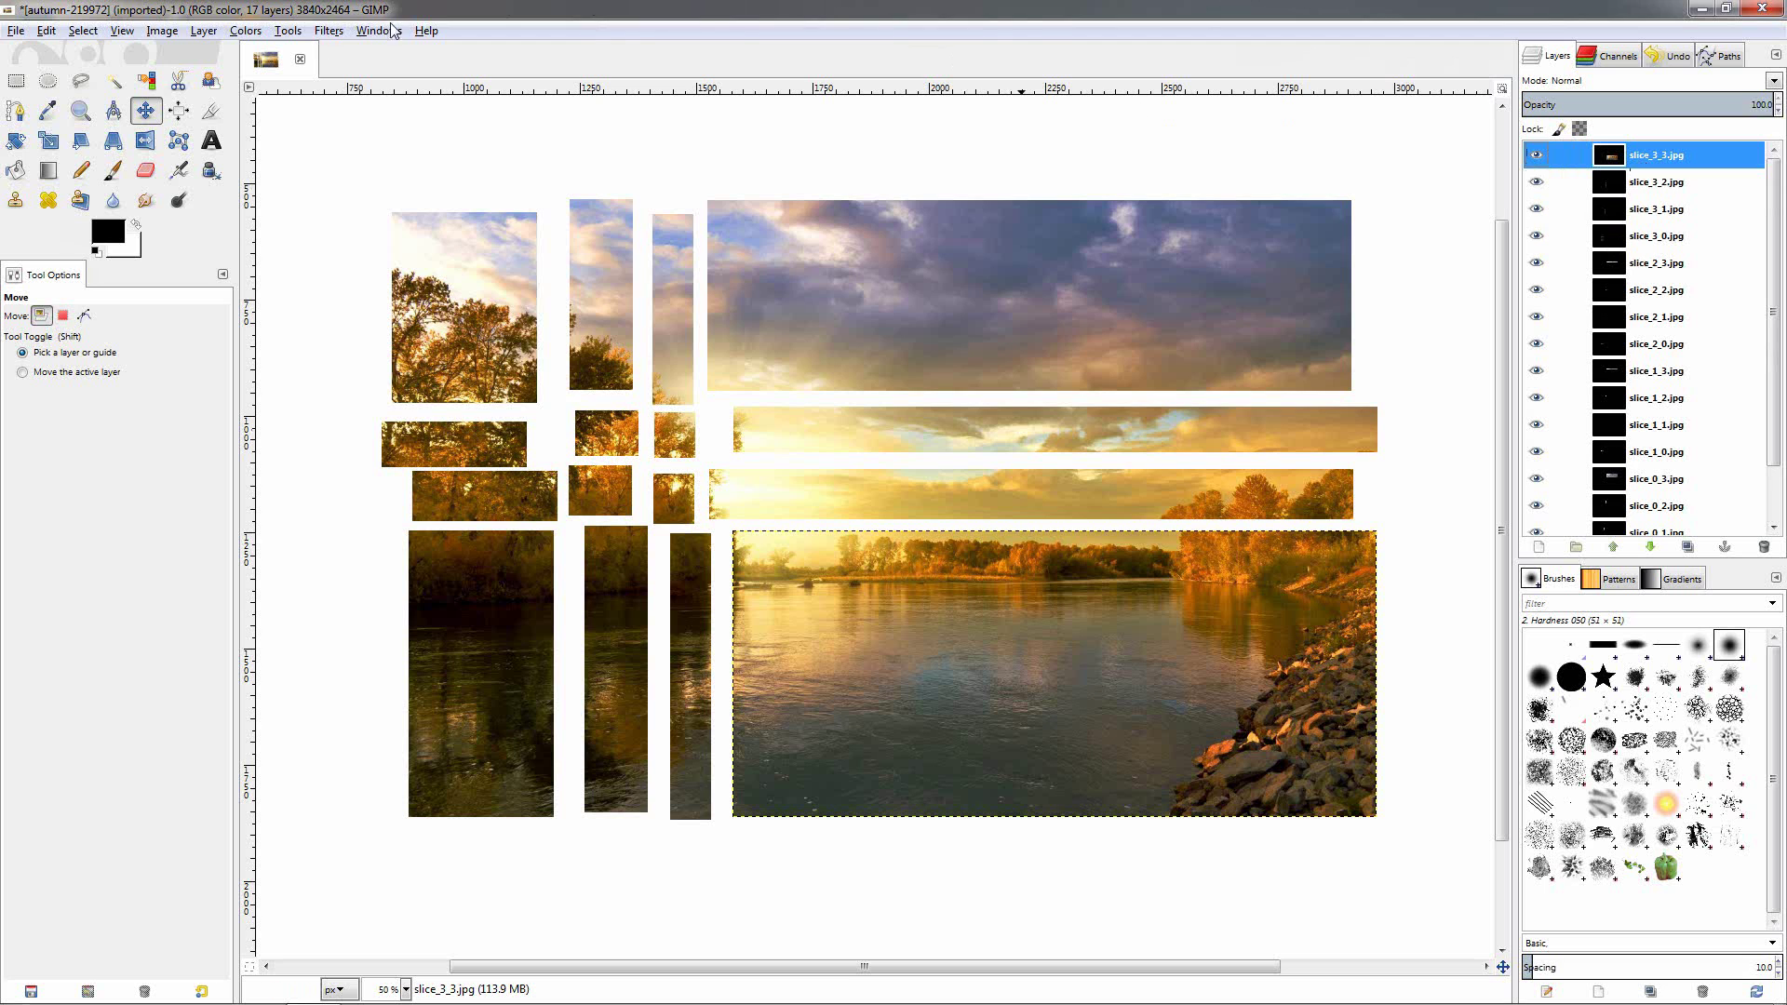
pyautogui.click(329, 30)
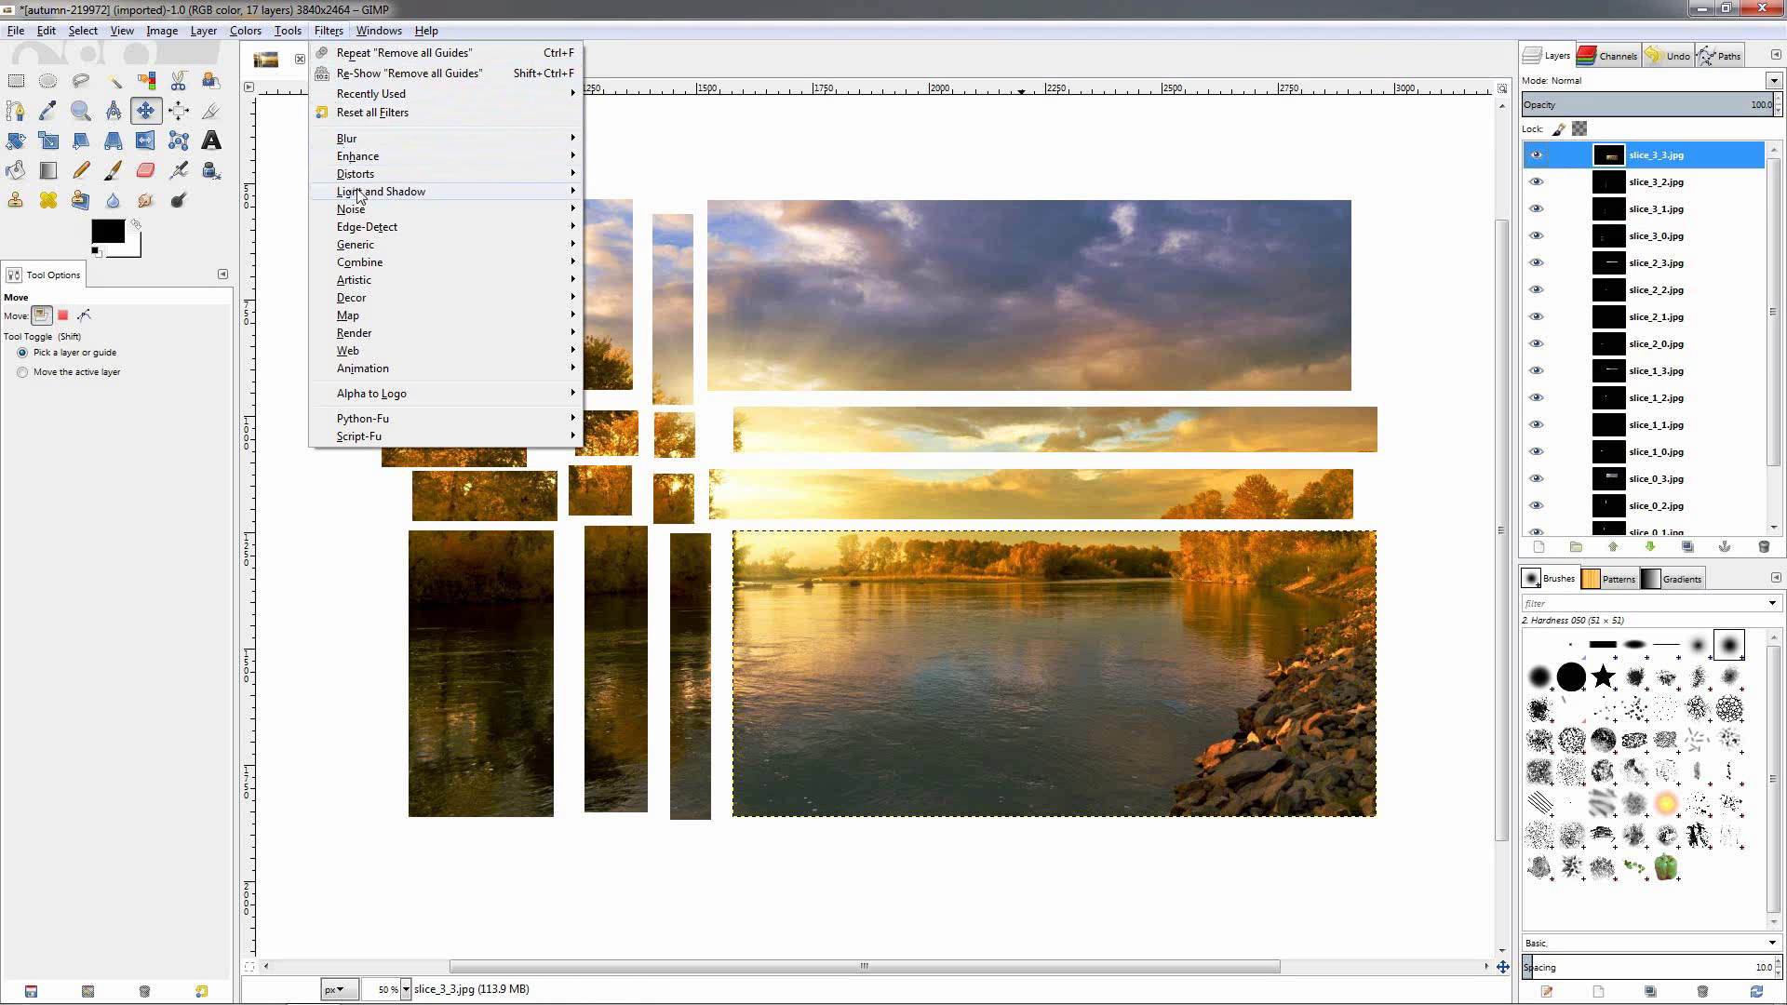
pyautogui.moveTo(390, 201)
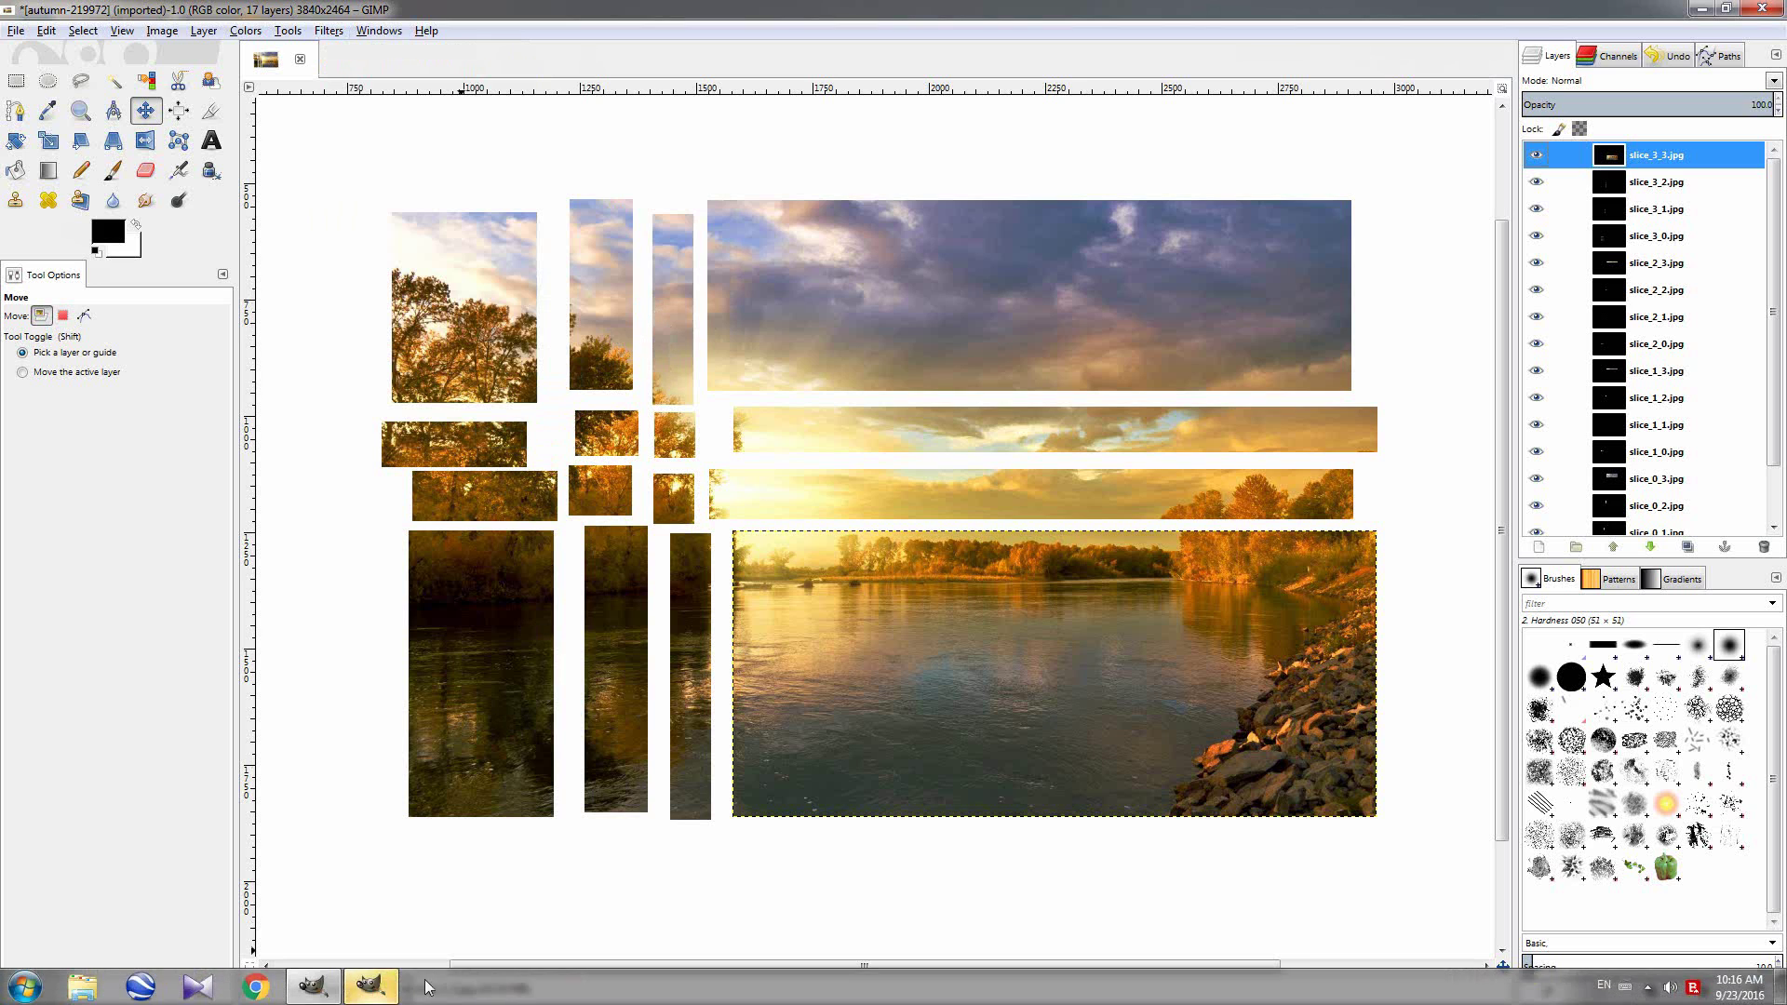
pyautogui.click(369, 994)
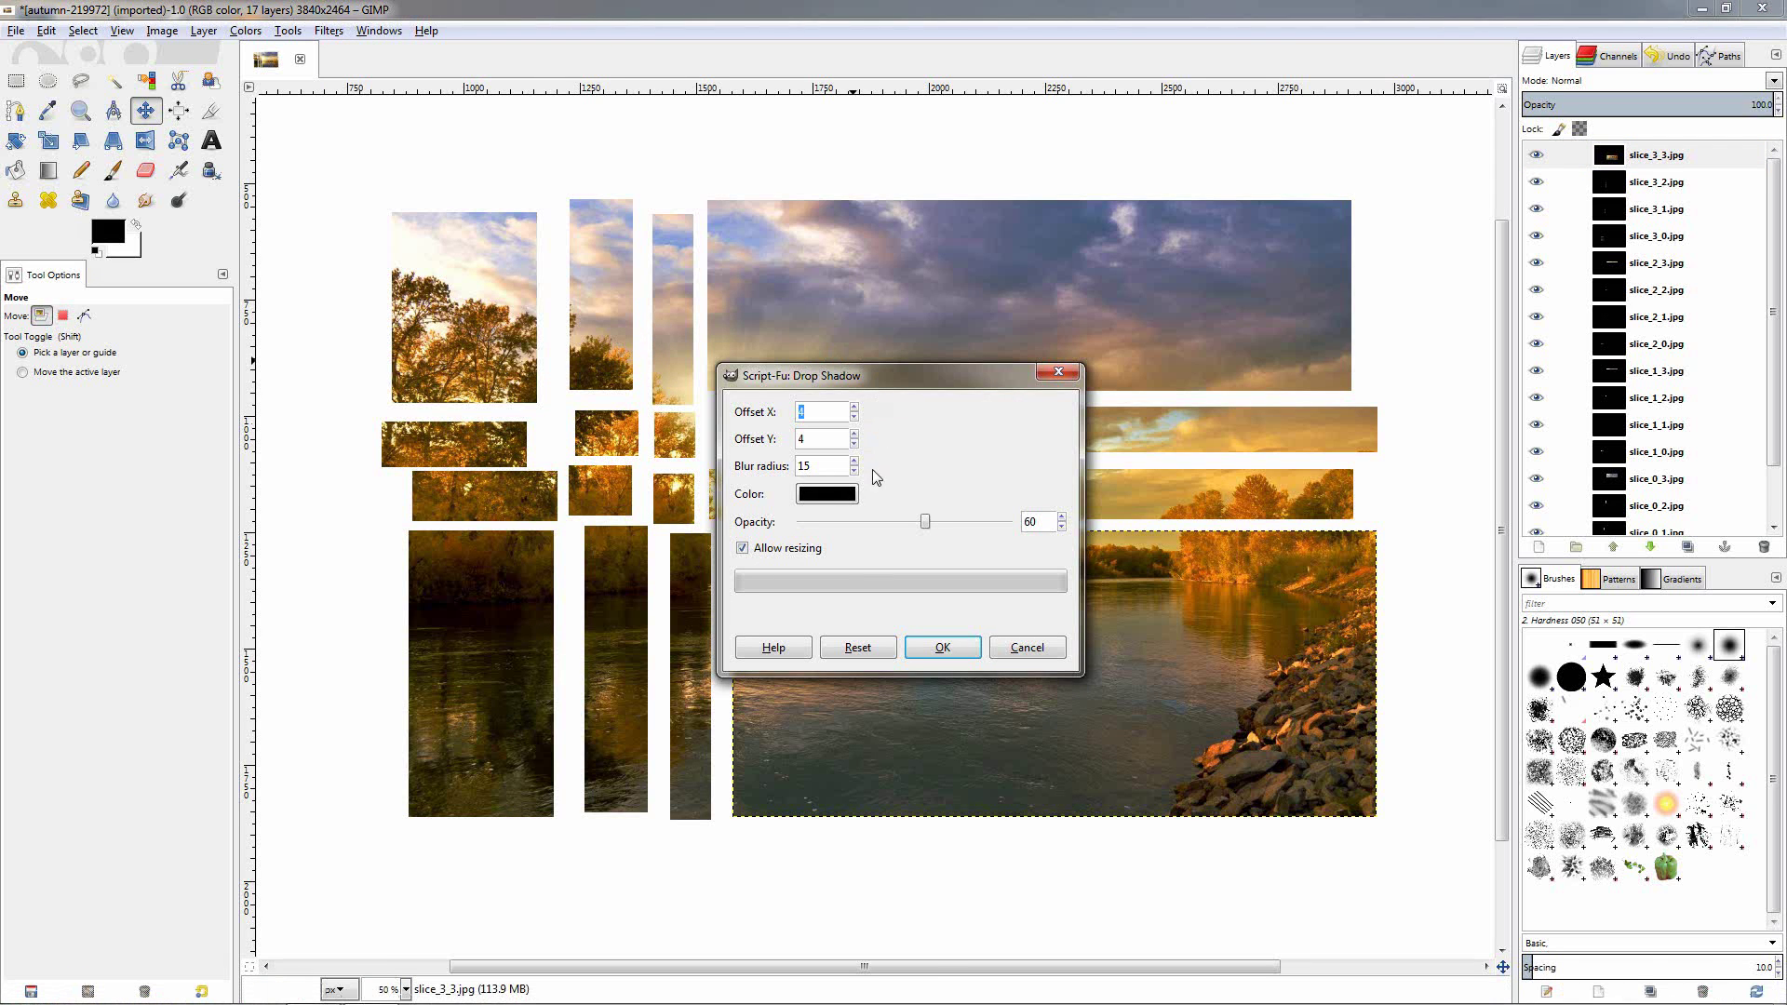
pyautogui.moveTo(925, 522); pyautogui.dragTo(958, 527)
pyautogui.doubleClick(846, 412)
pyautogui.write('10')
pyautogui.doubleClick(816, 438)
pyautogui.write('12')
pyautogui.click(854, 462)
pyautogui.click(853, 471)
pyautogui.click(937, 652)
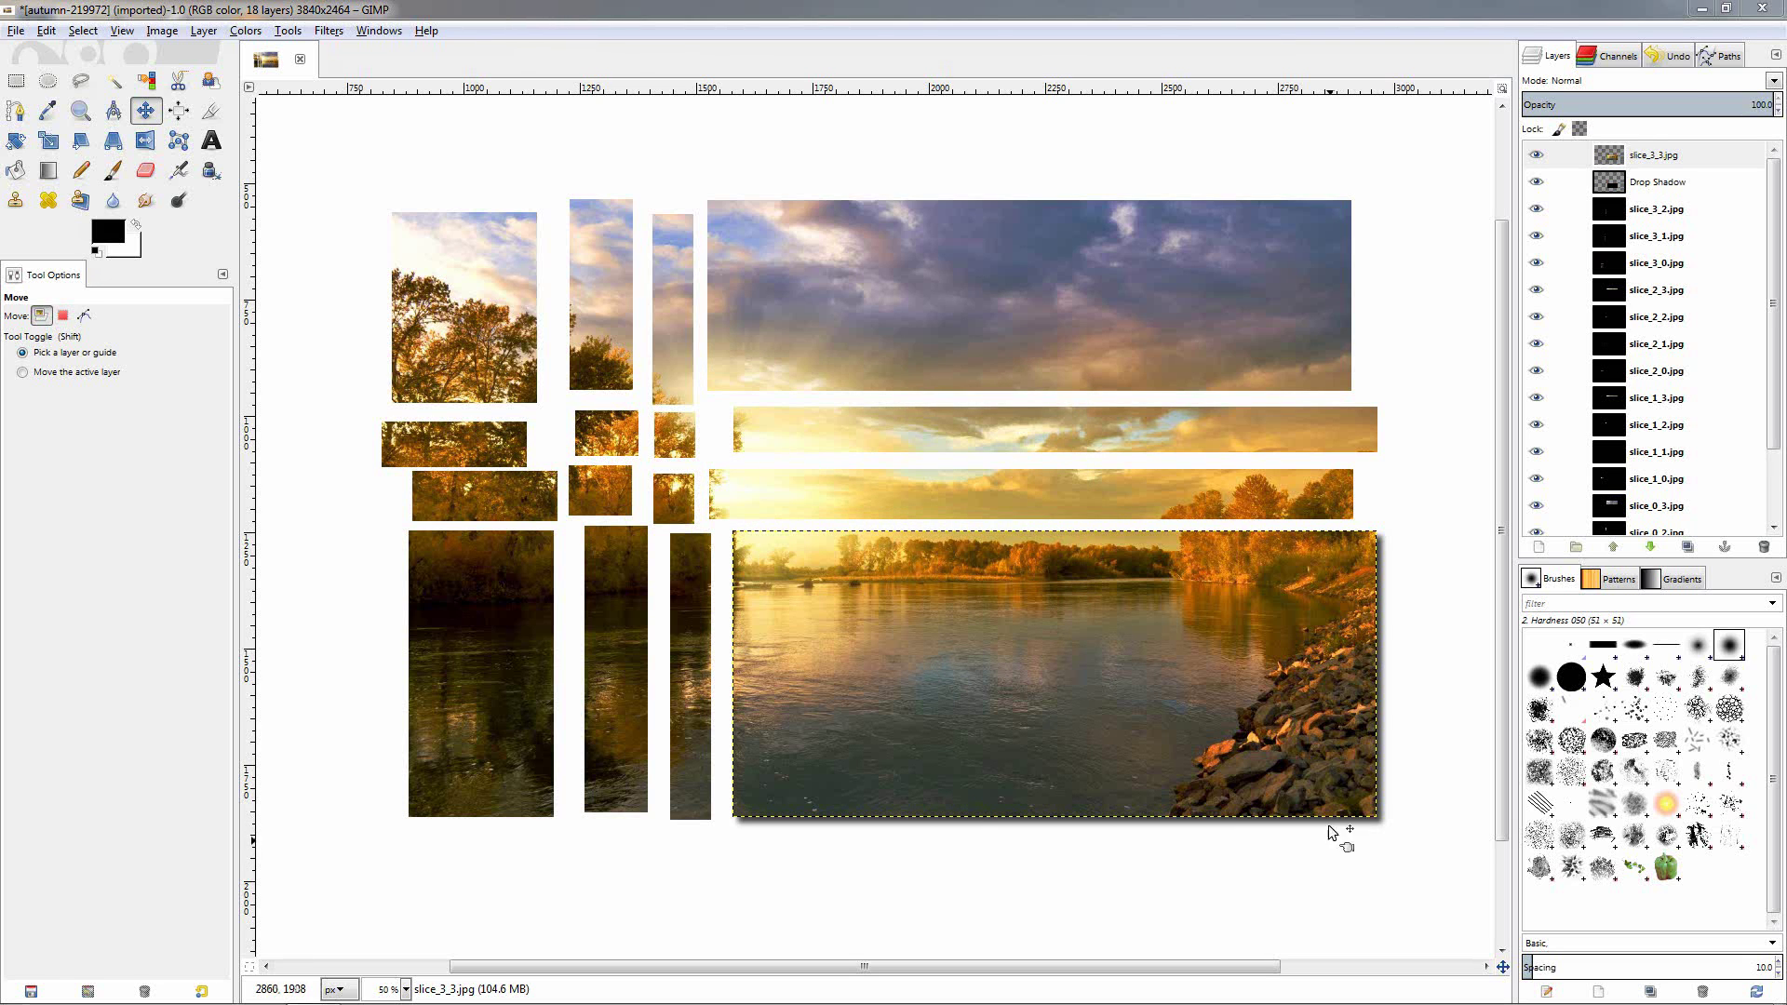
# Repeat the drop shadow on the slice_3_2 layer with Ctrl+F.
pyautogui.click(1666, 186)
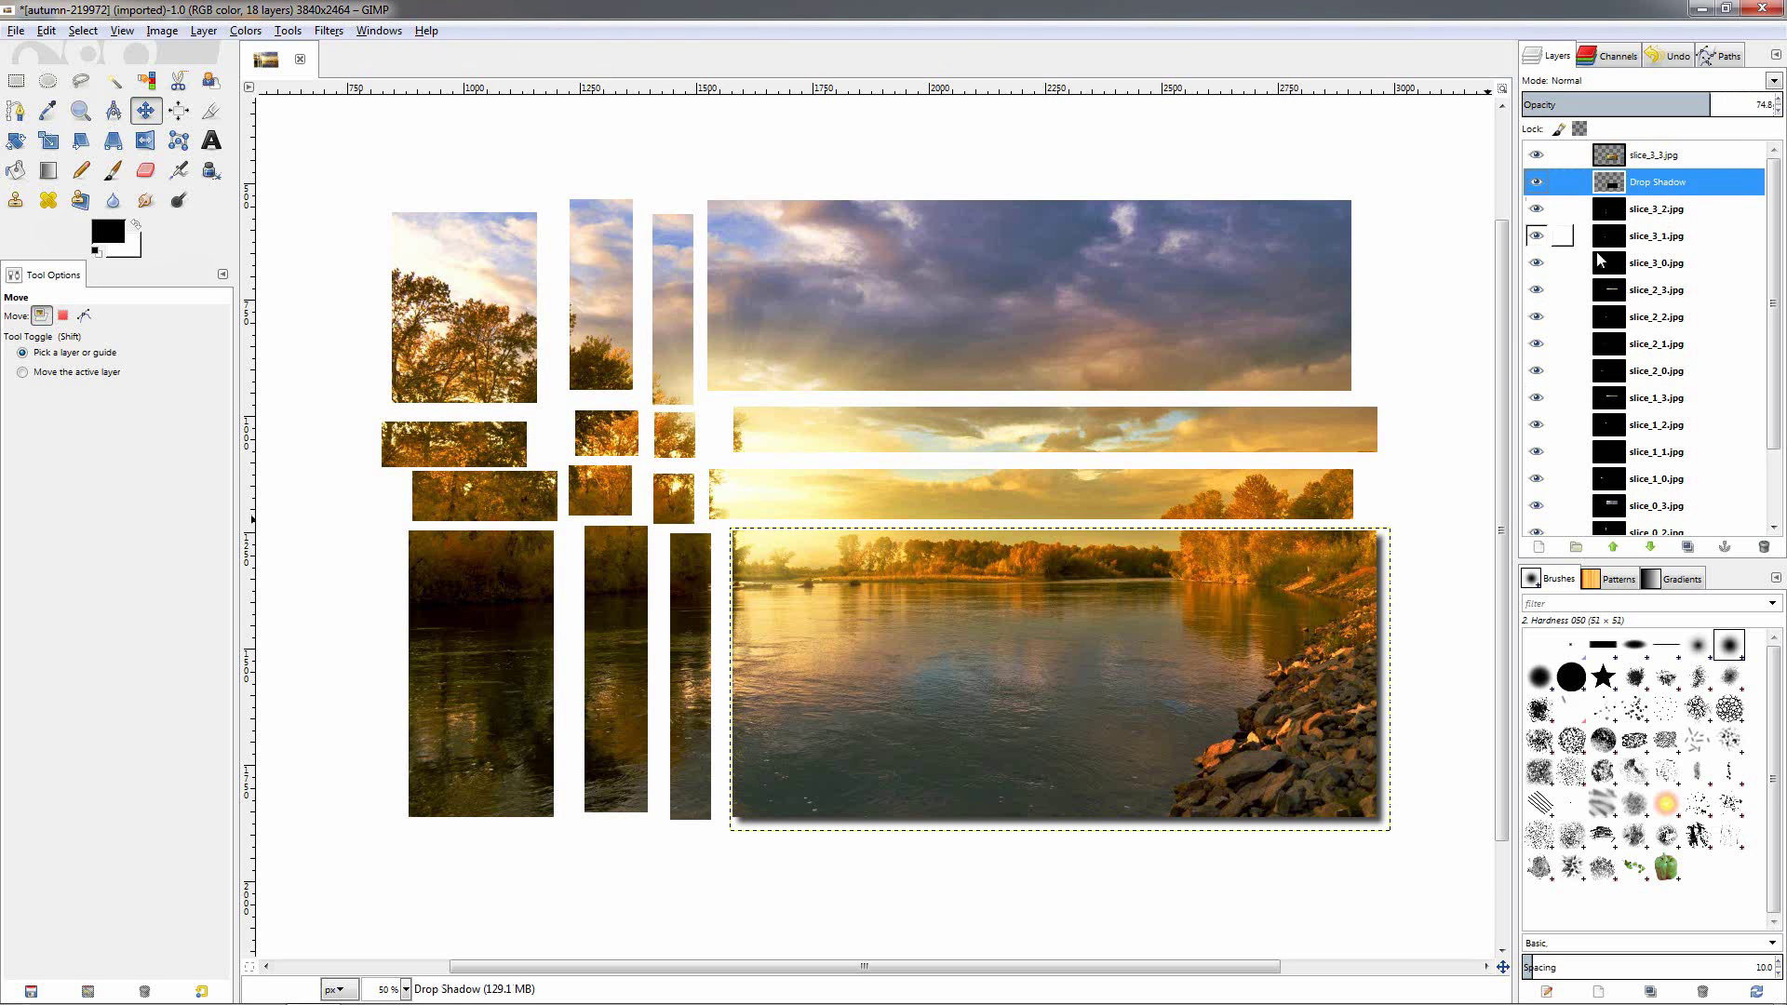
pyautogui.click(1635, 212)
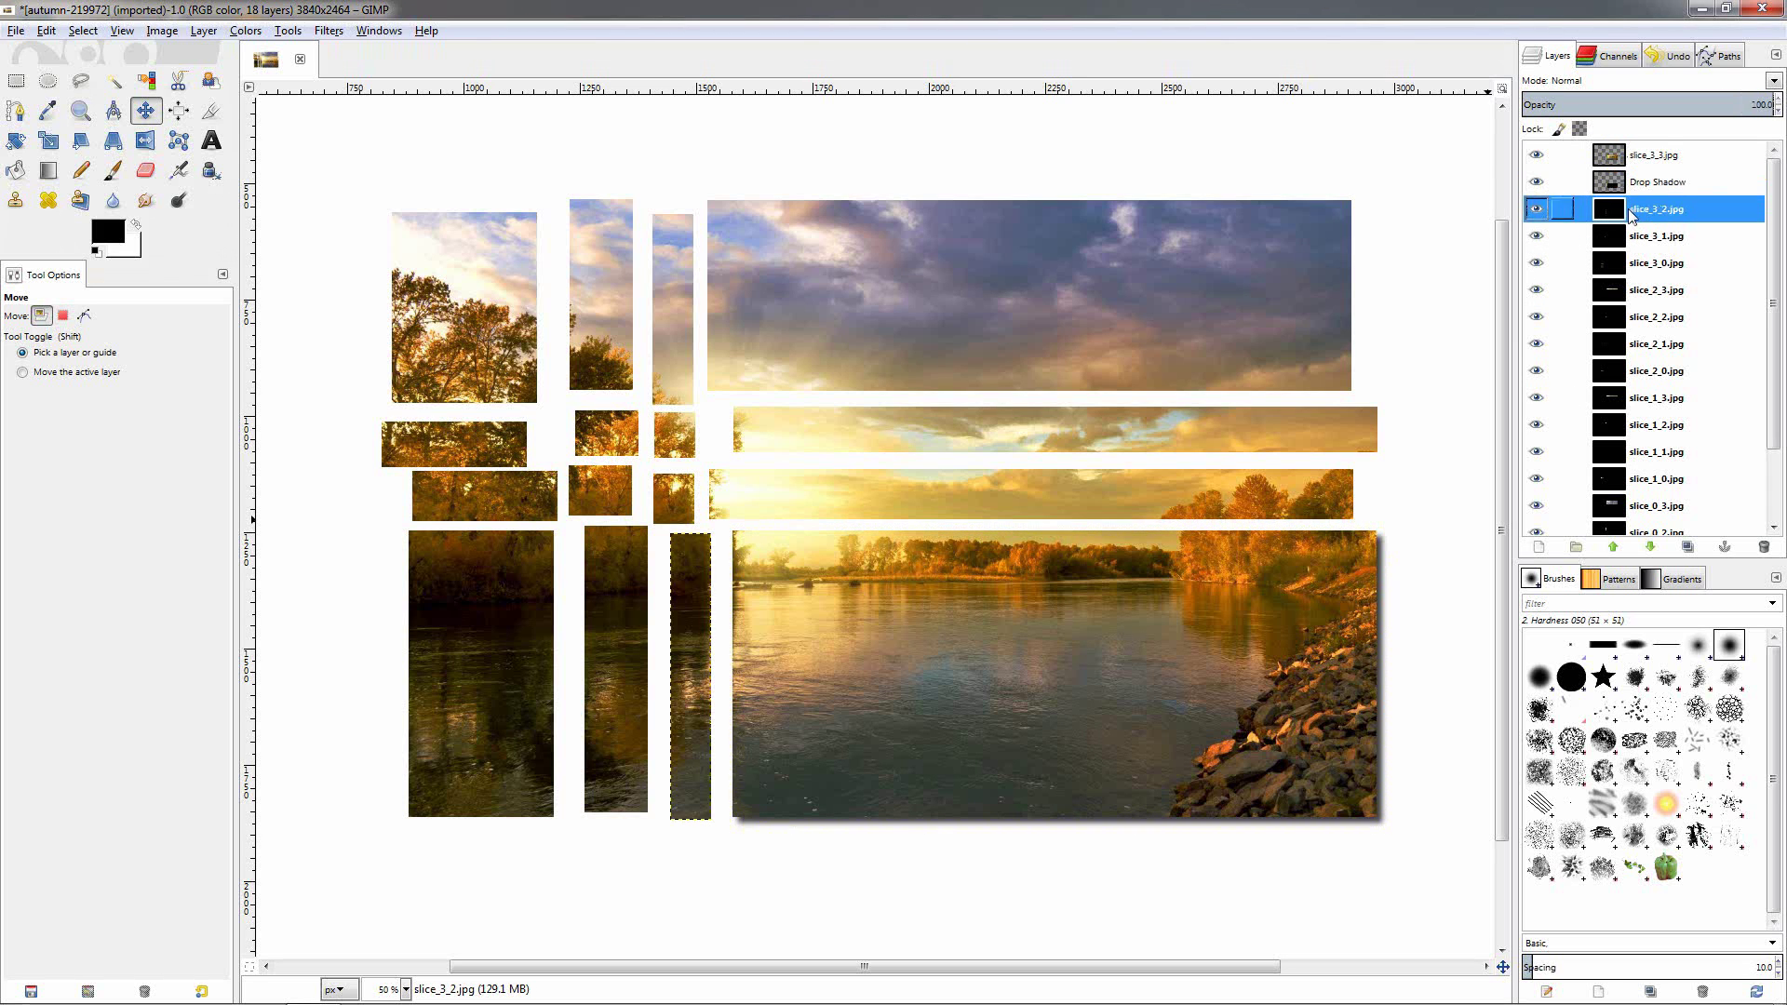
pyautogui.click(326, 33)
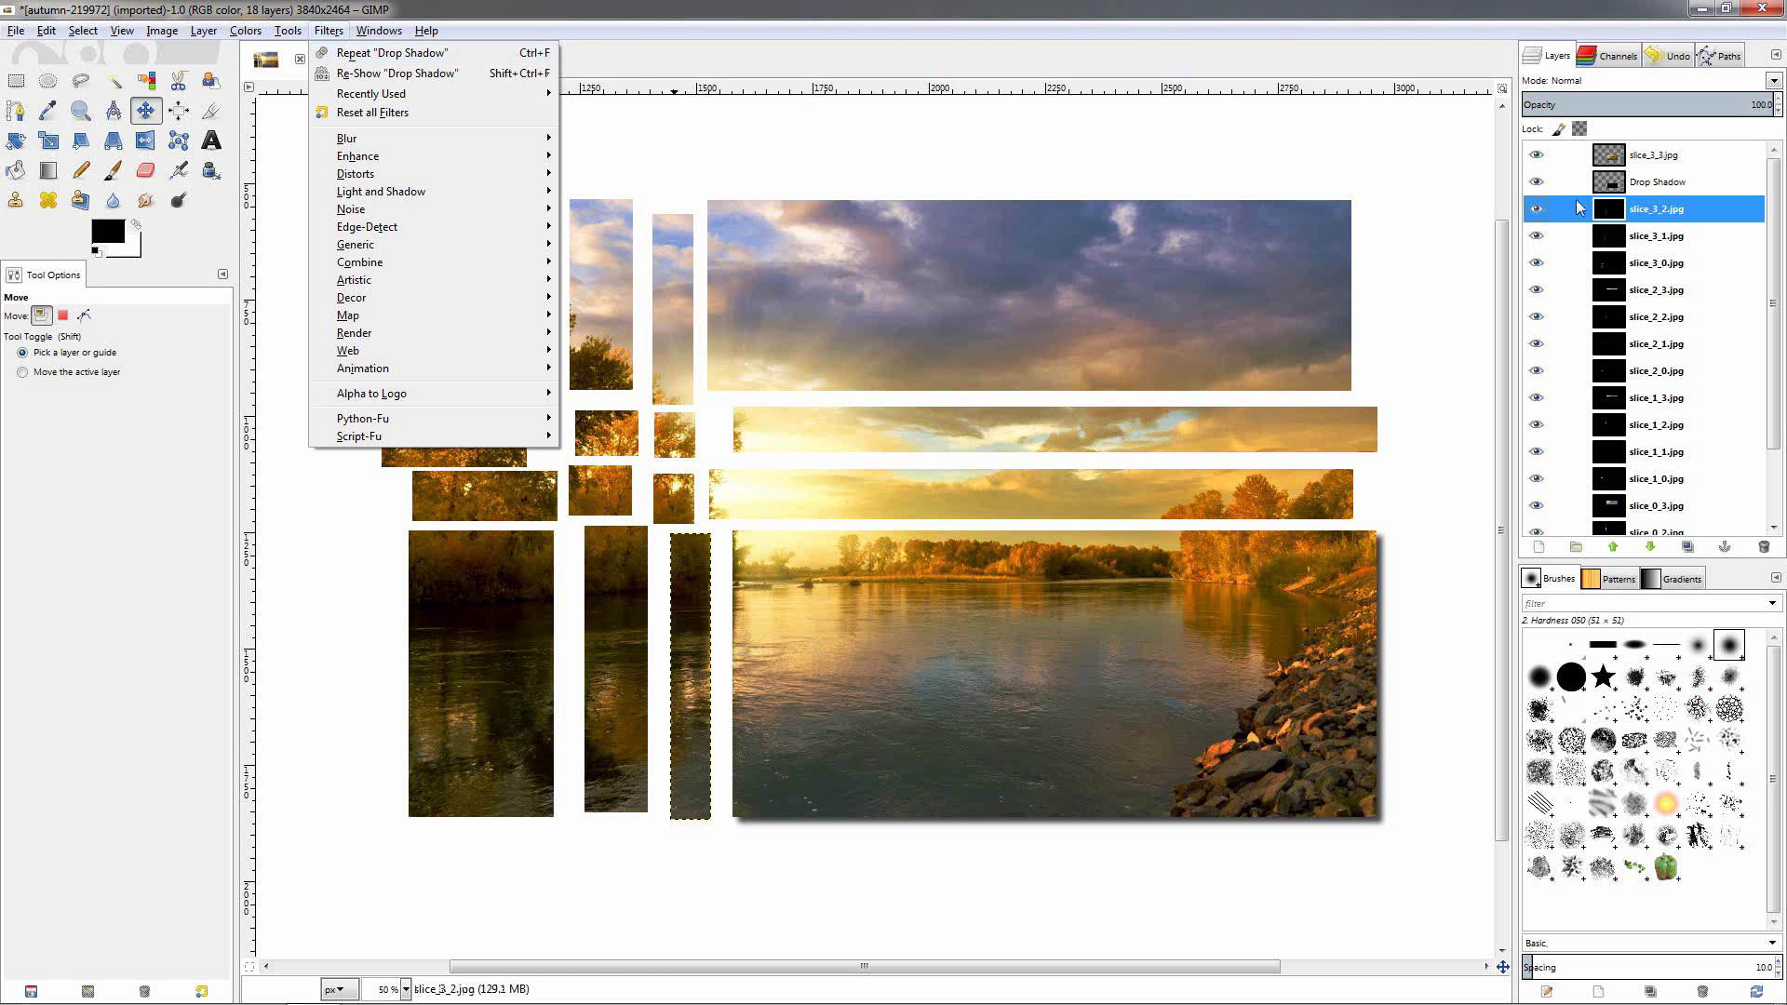
pyautogui.click(1632, 213)
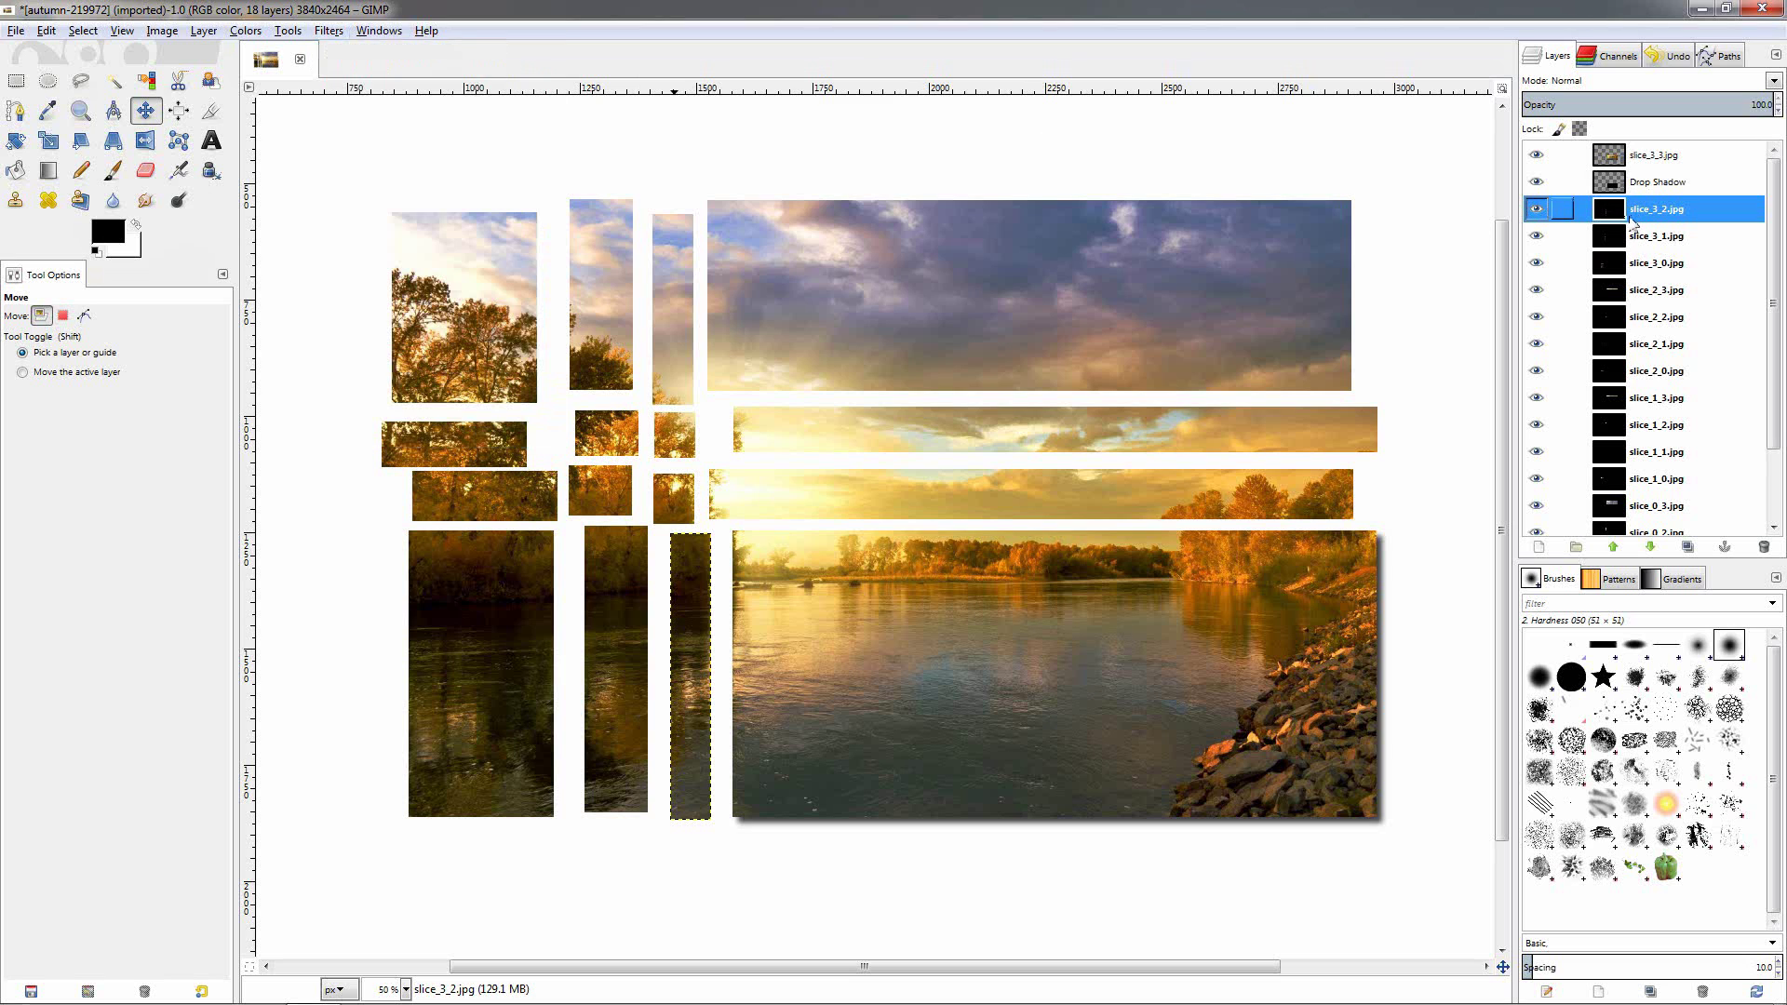
pyautogui.hotkey('ctrl', 'f')
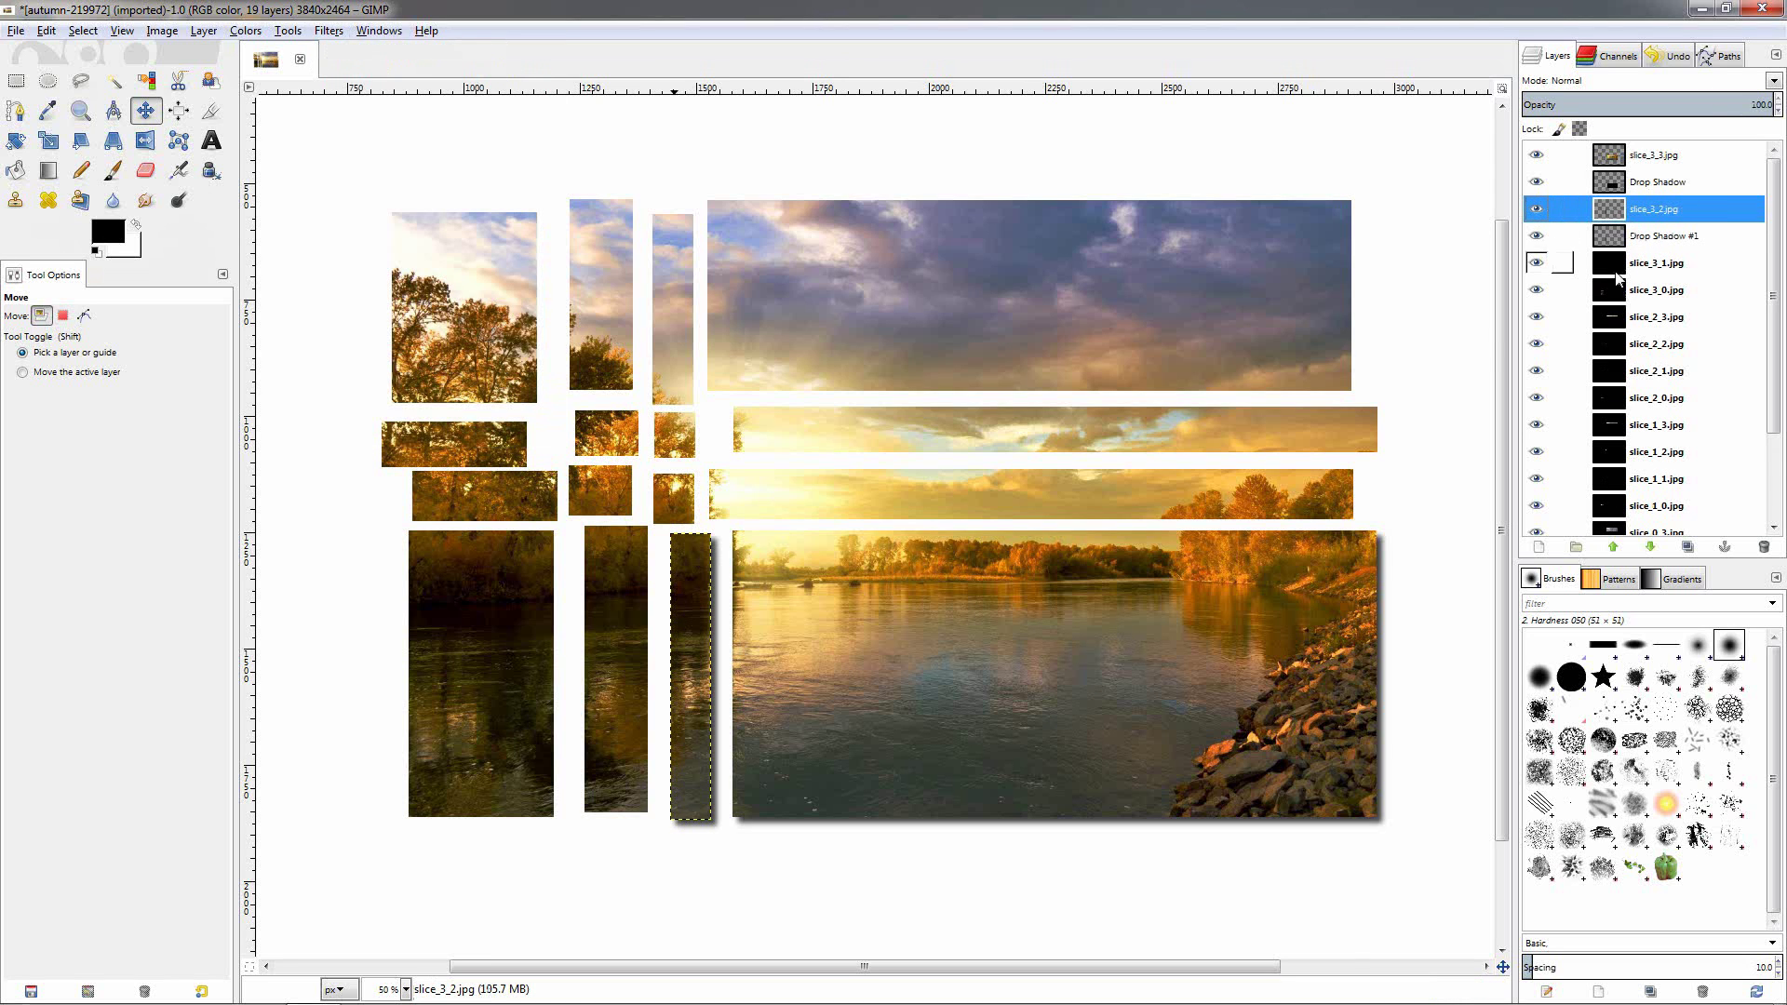
# Add drop shadows to slices 3_1, 3_0, 2_3, 2_2, 2_1 and 2_0.
pyautogui.click(1665, 270)
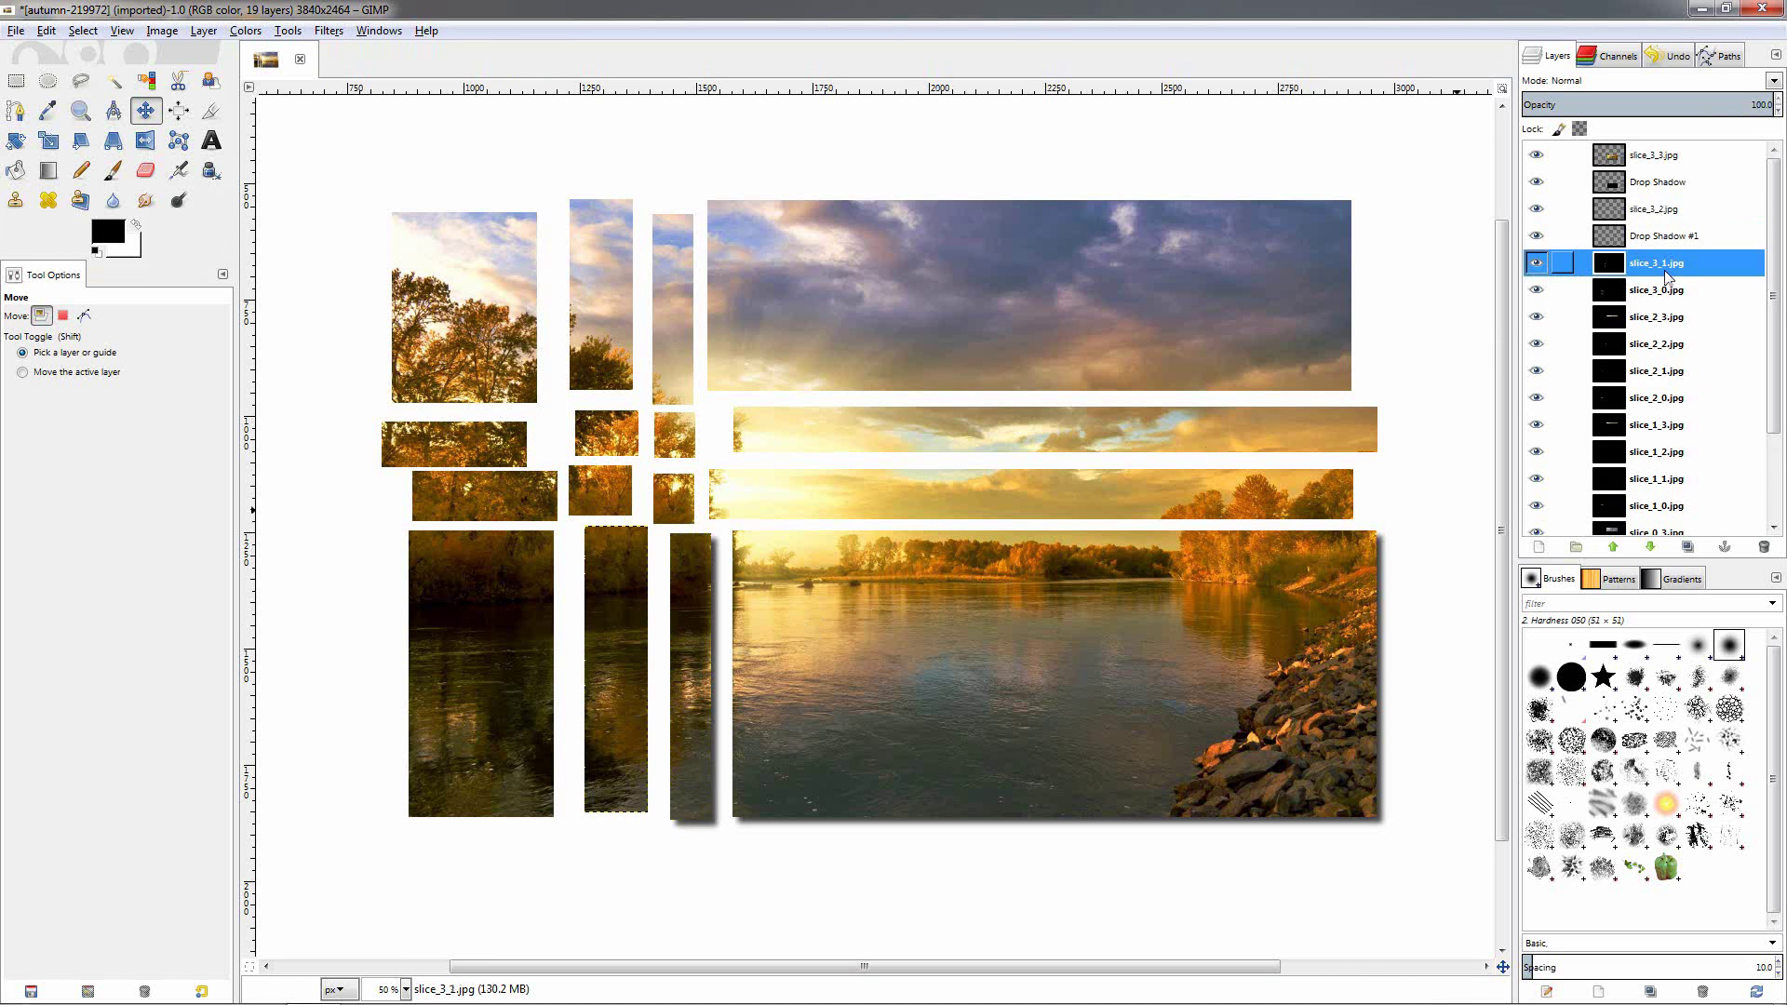
pyautogui.hotkey('ctrl', 'f')
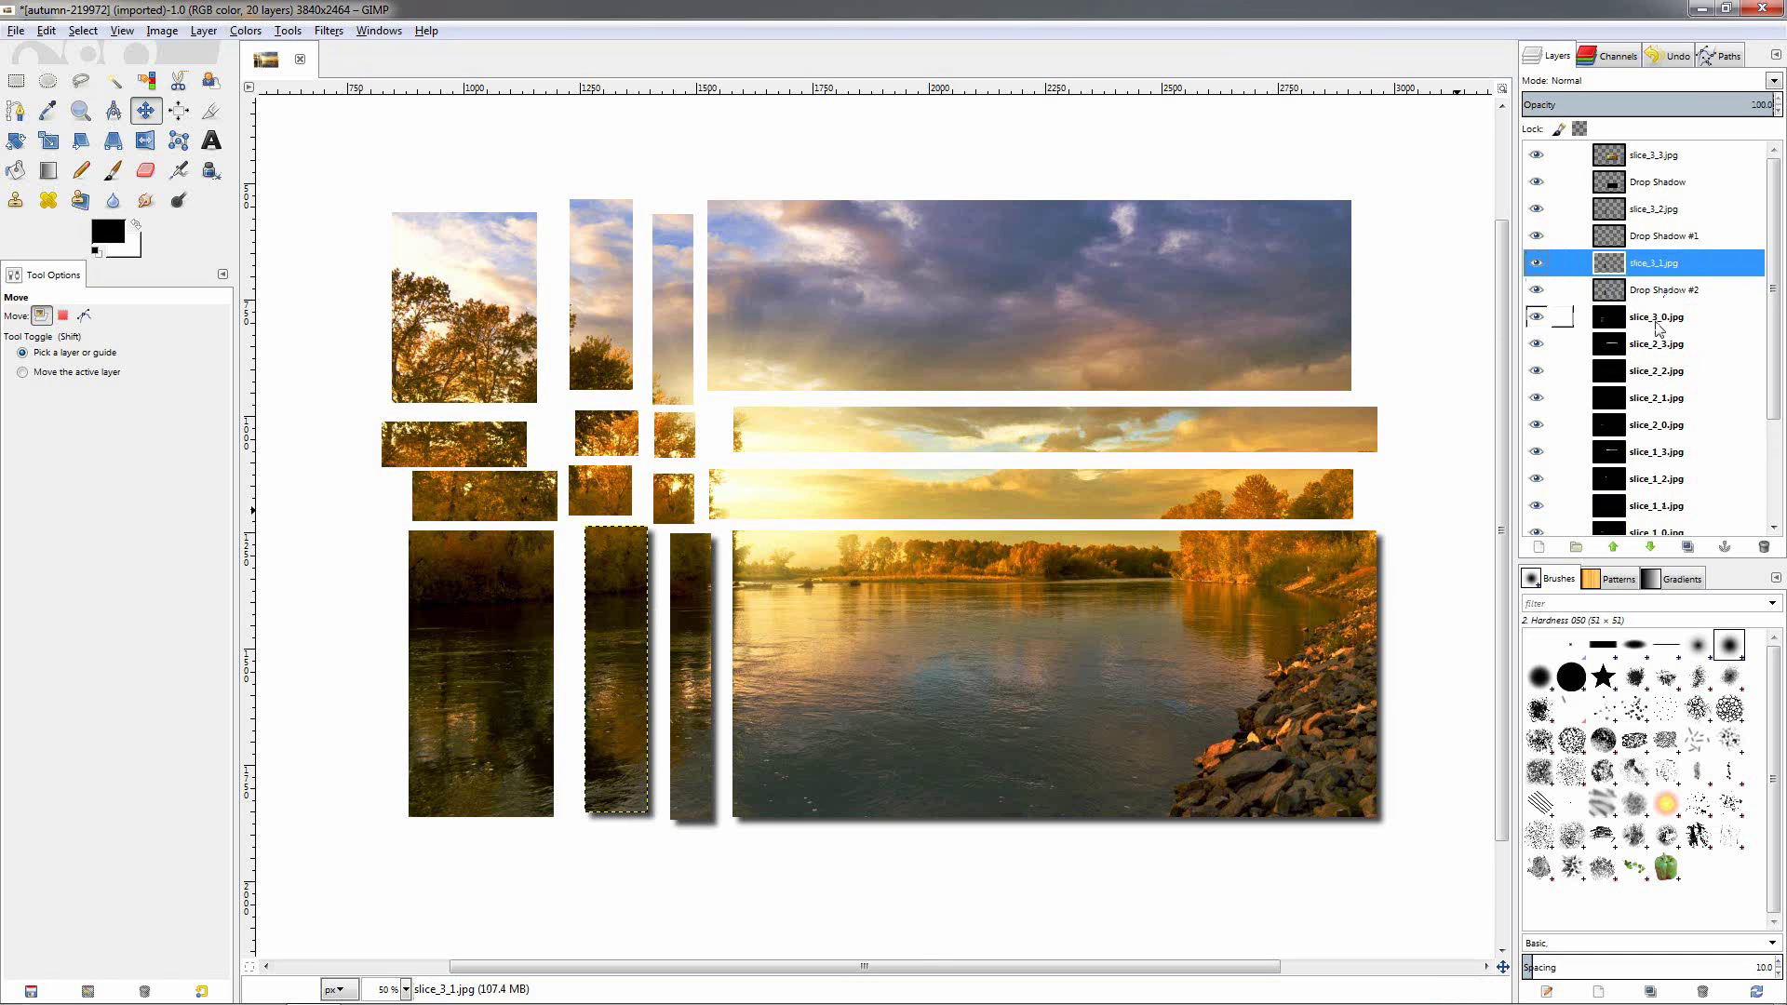
pyautogui.click(1647, 321)
pyautogui.hotkey('ctrl', 'f')
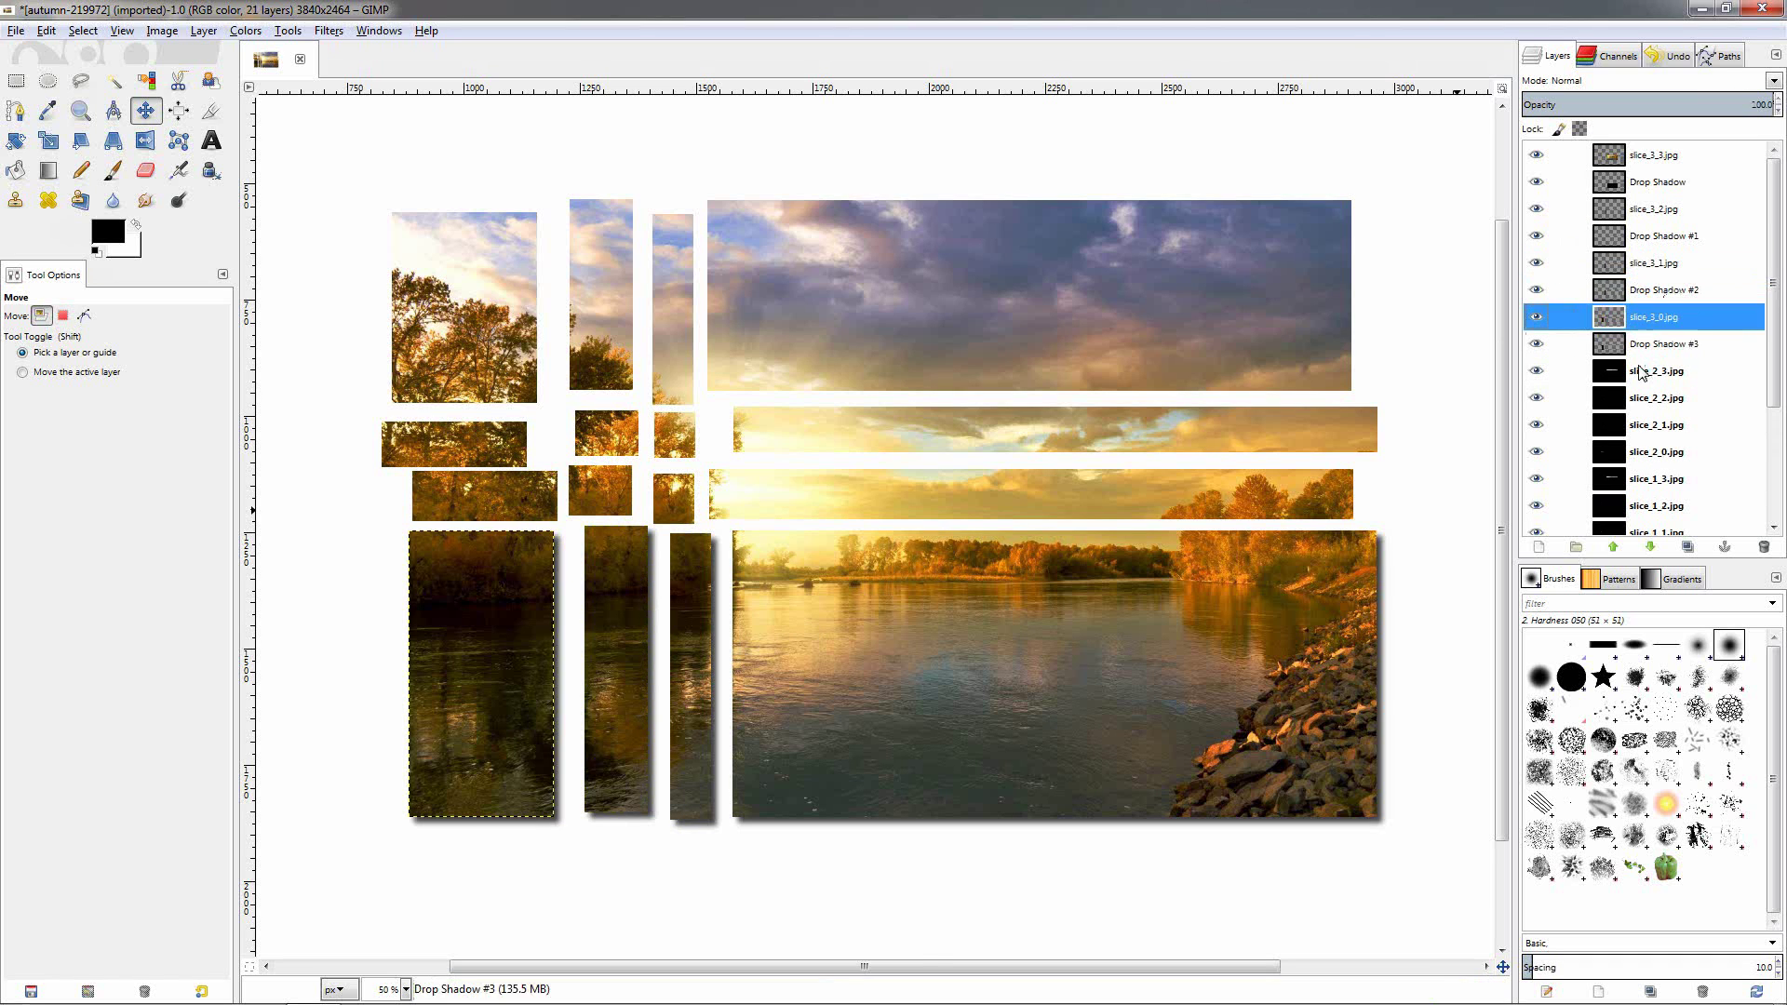
pyautogui.click(1640, 375)
pyautogui.hotkey('ctrl', 'f')
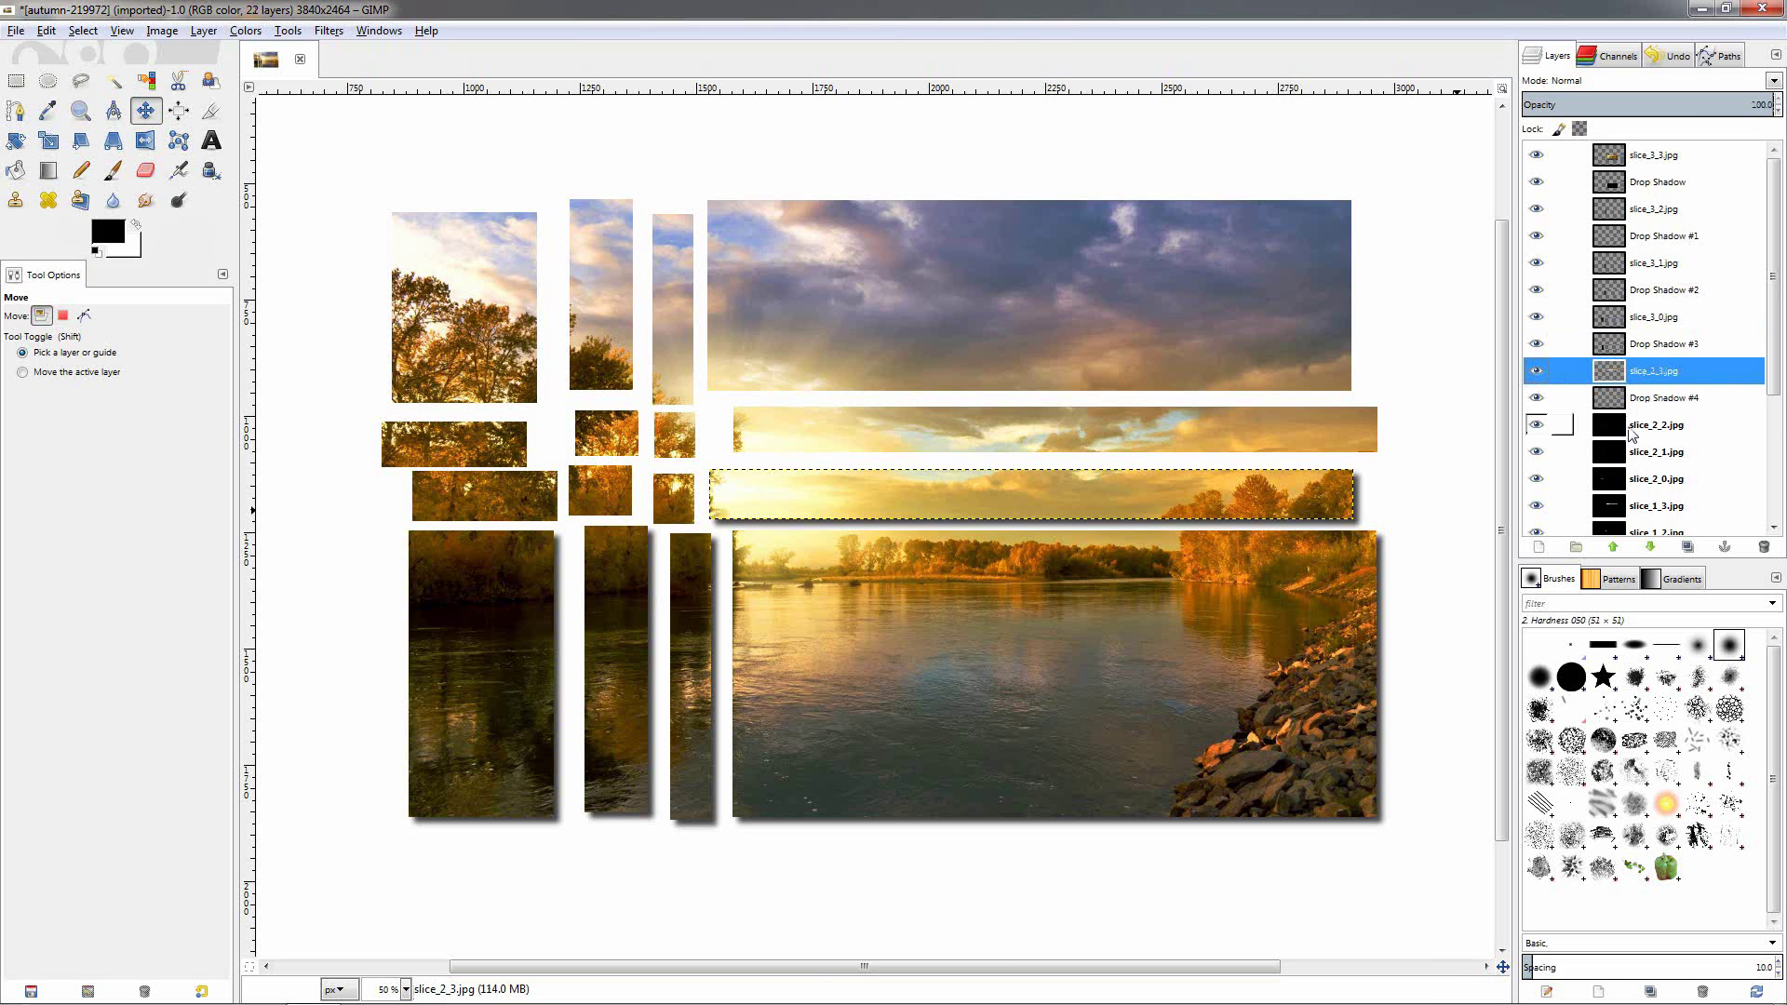
pyautogui.click(1633, 432)
pyautogui.hotkey('ctrl', 'f')
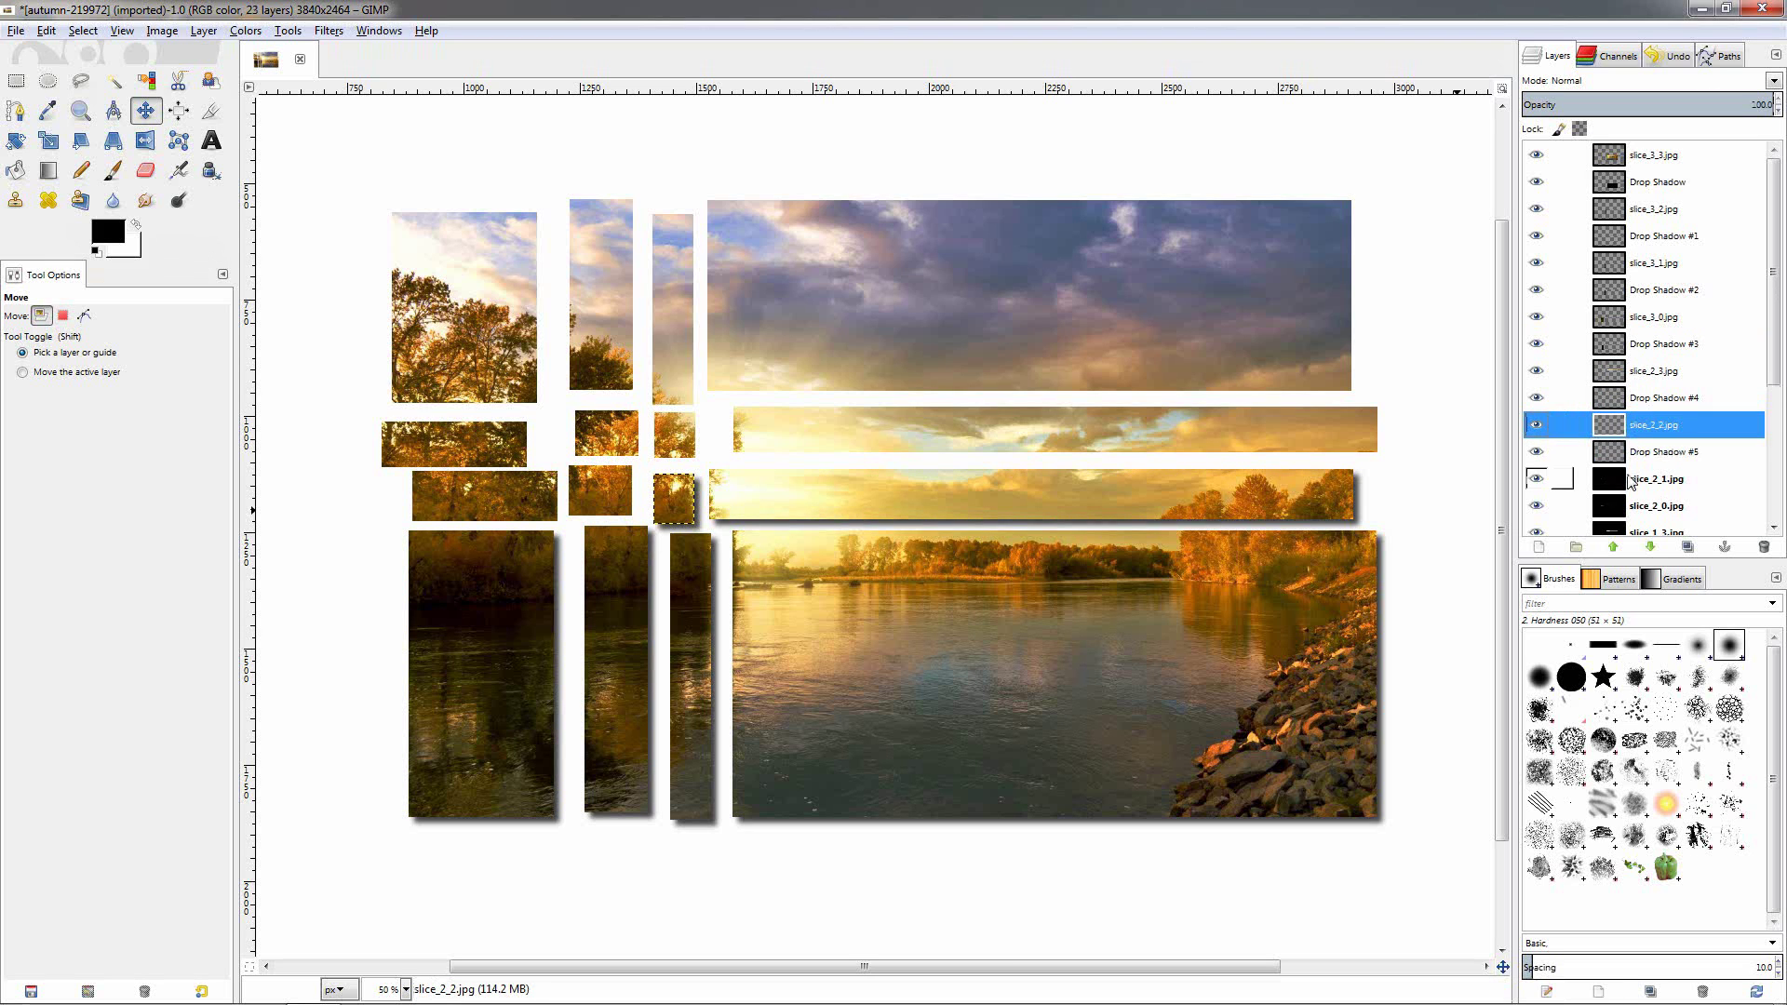
pyautogui.click(1640, 480)
pyautogui.hotkey('ctrl', 'f')
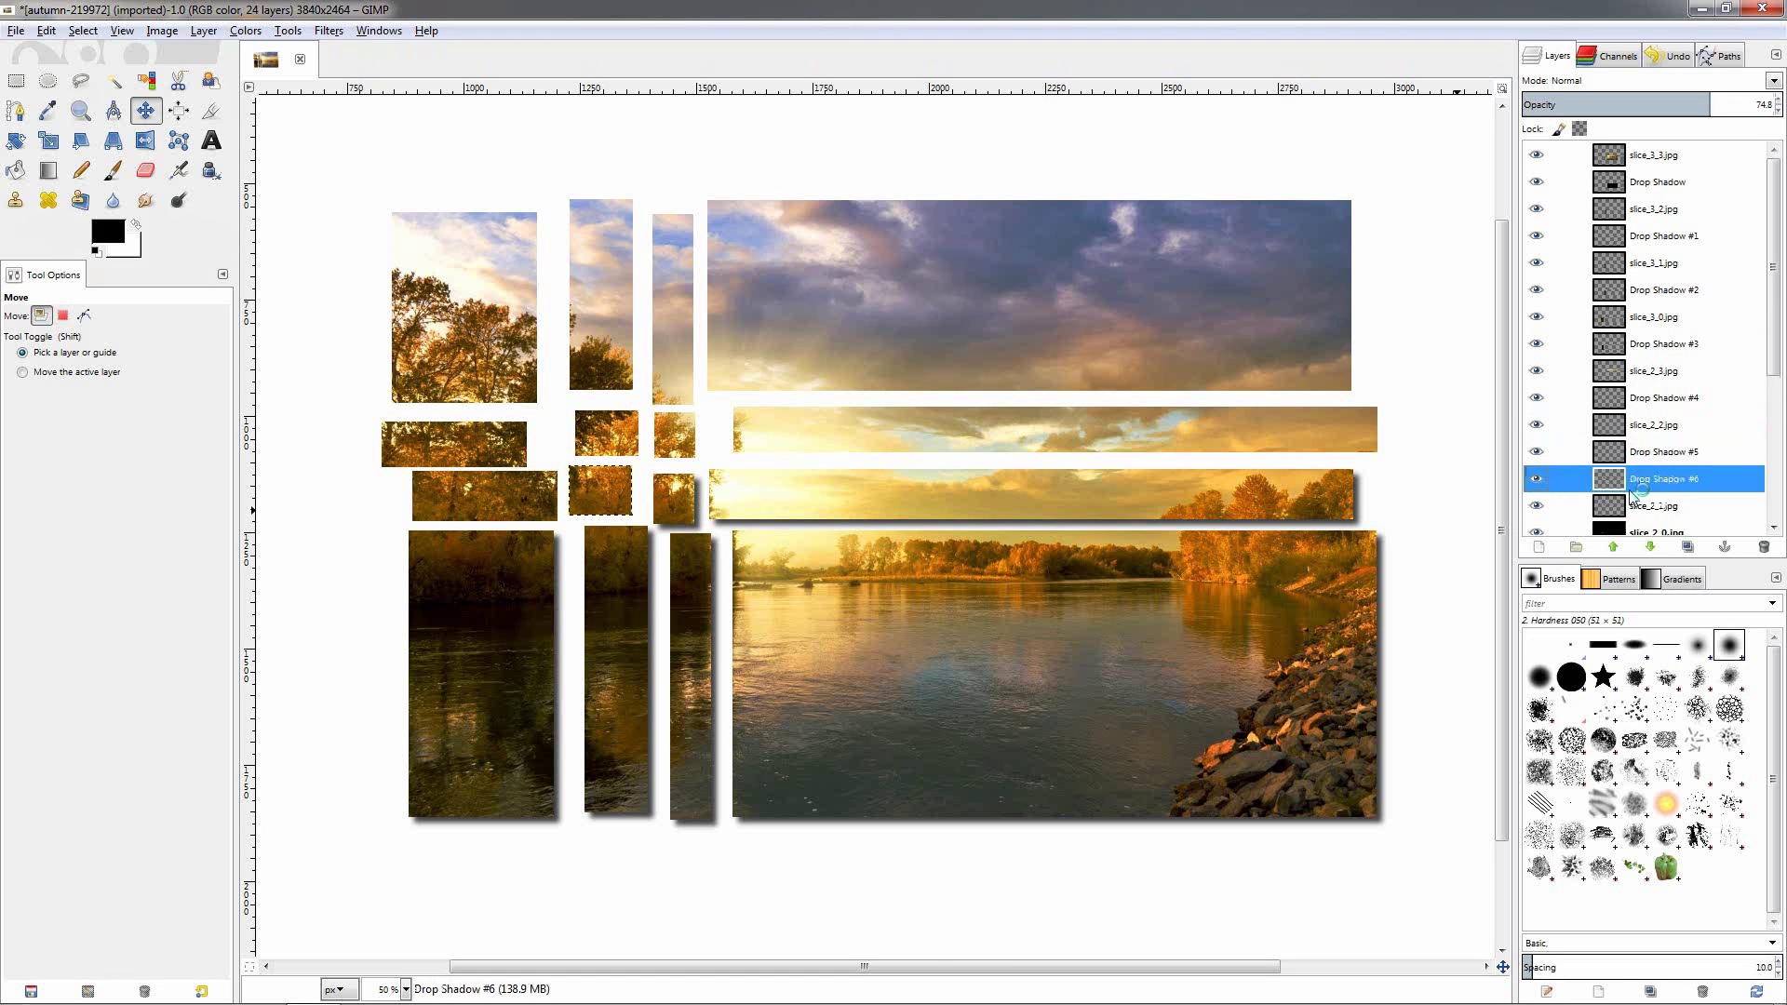
pyautogui.click(1641, 430)
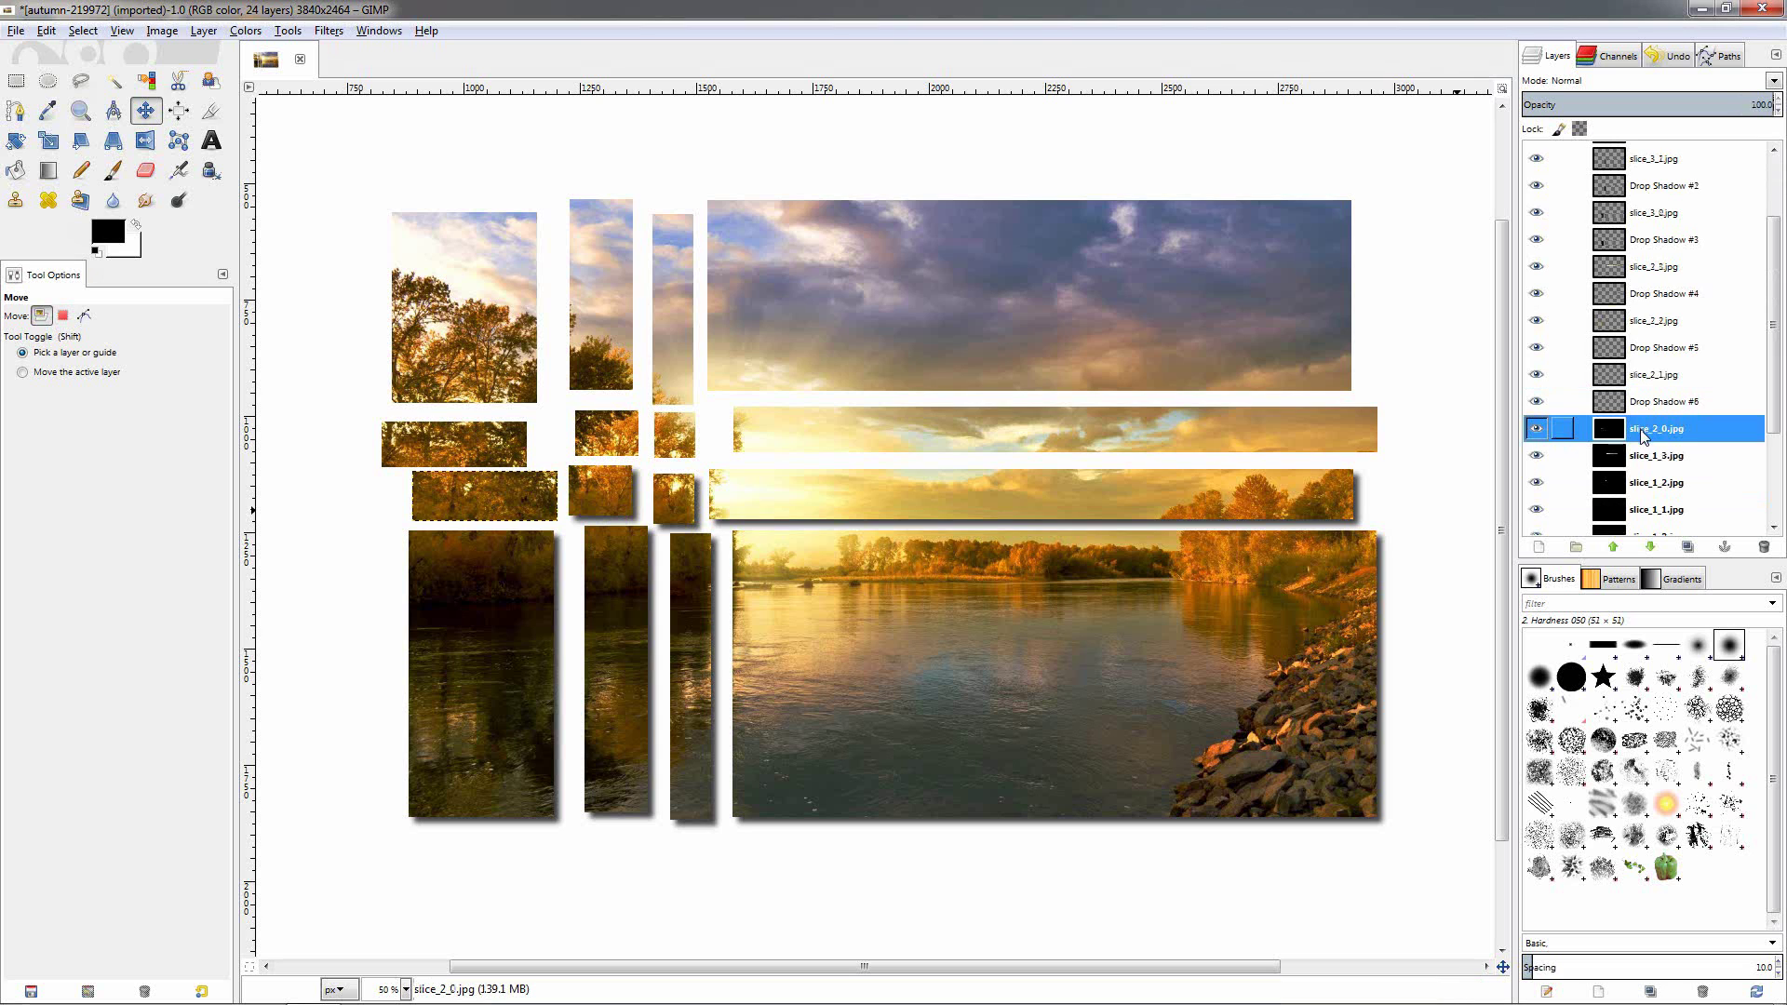
pyautogui.hotkey('ctrl', 'f')
# Add drop shadows to slices 1_3, 1_2, 1_1 and 1_0.
pyautogui.click(1641, 484)
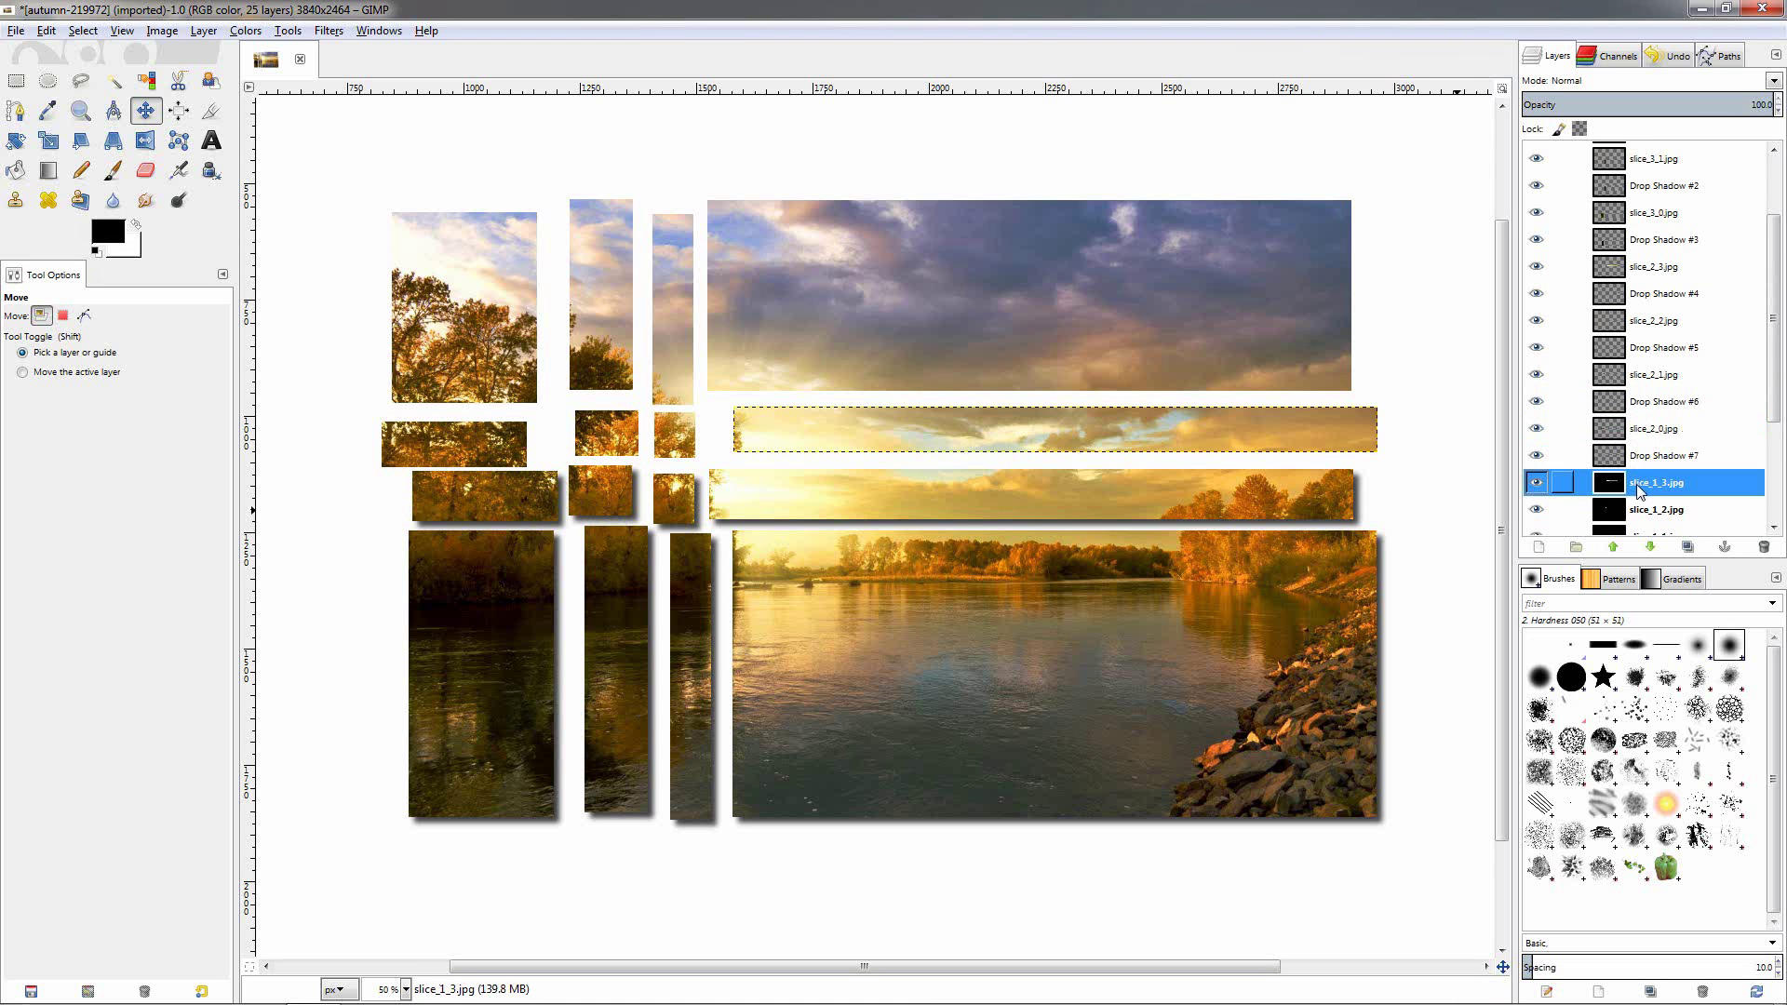
pyautogui.hotkey('ctrl', 'f')
pyautogui.click(1640, 486)
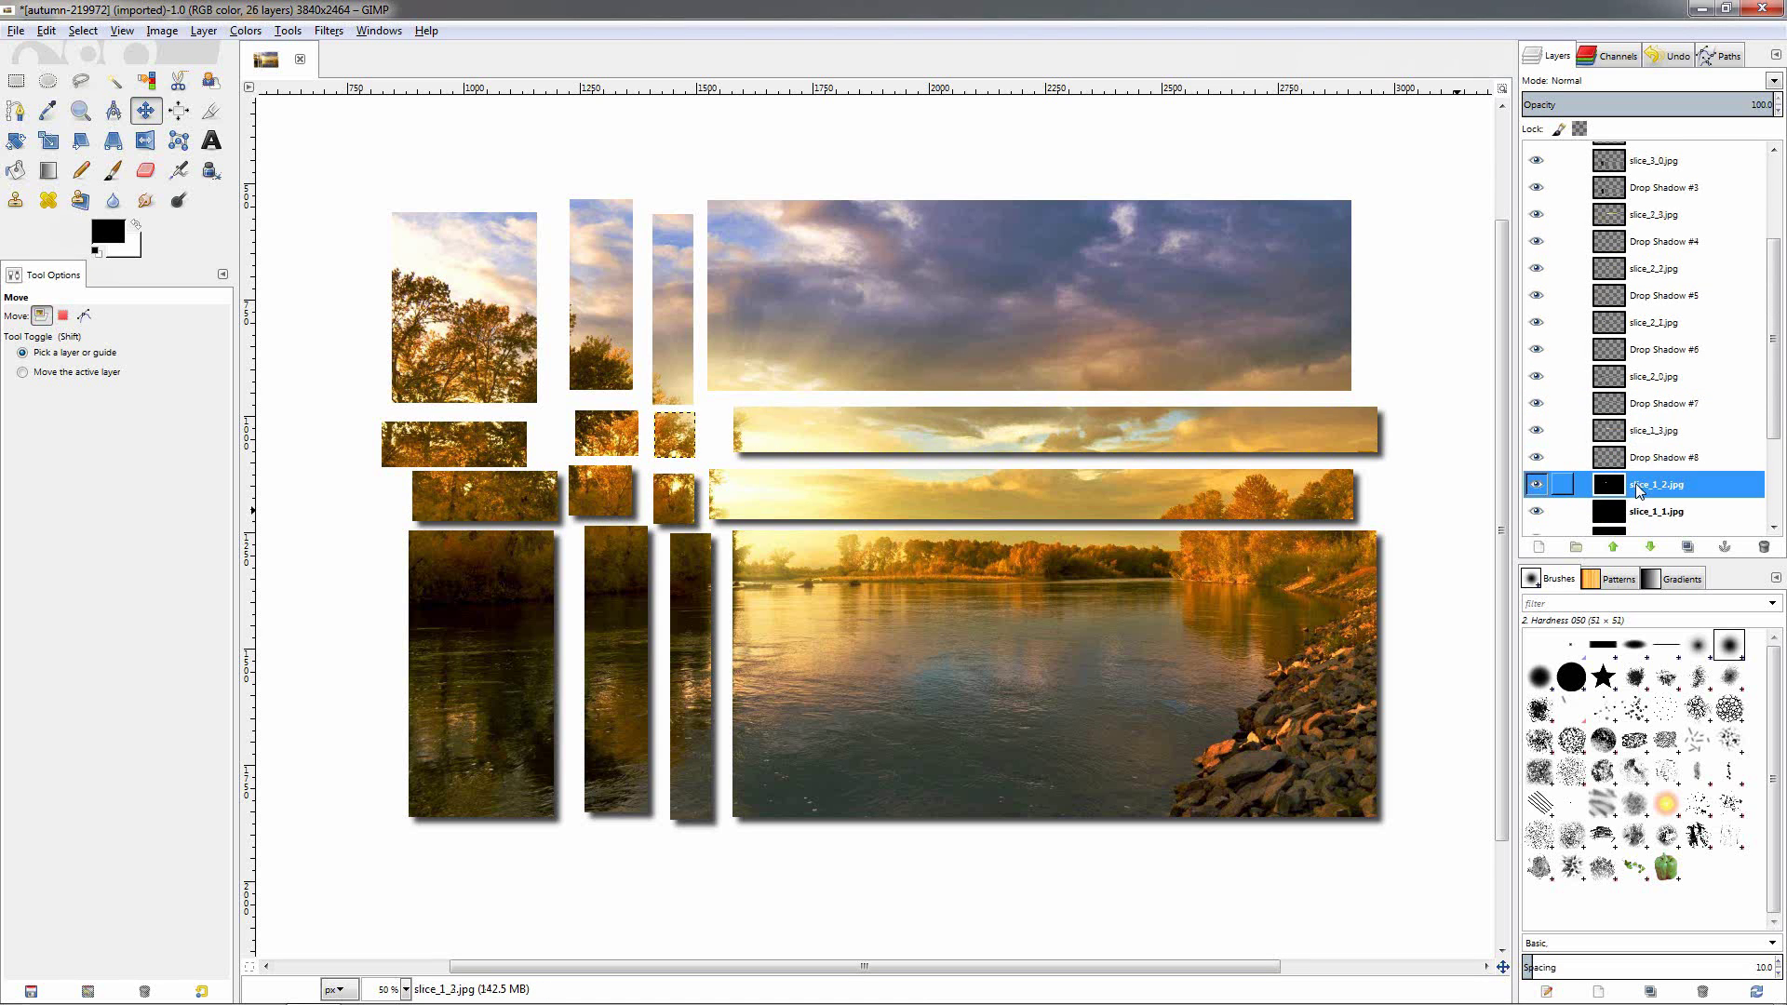
pyautogui.hotkey('ctrl', 'f')
pyautogui.click(1640, 496)
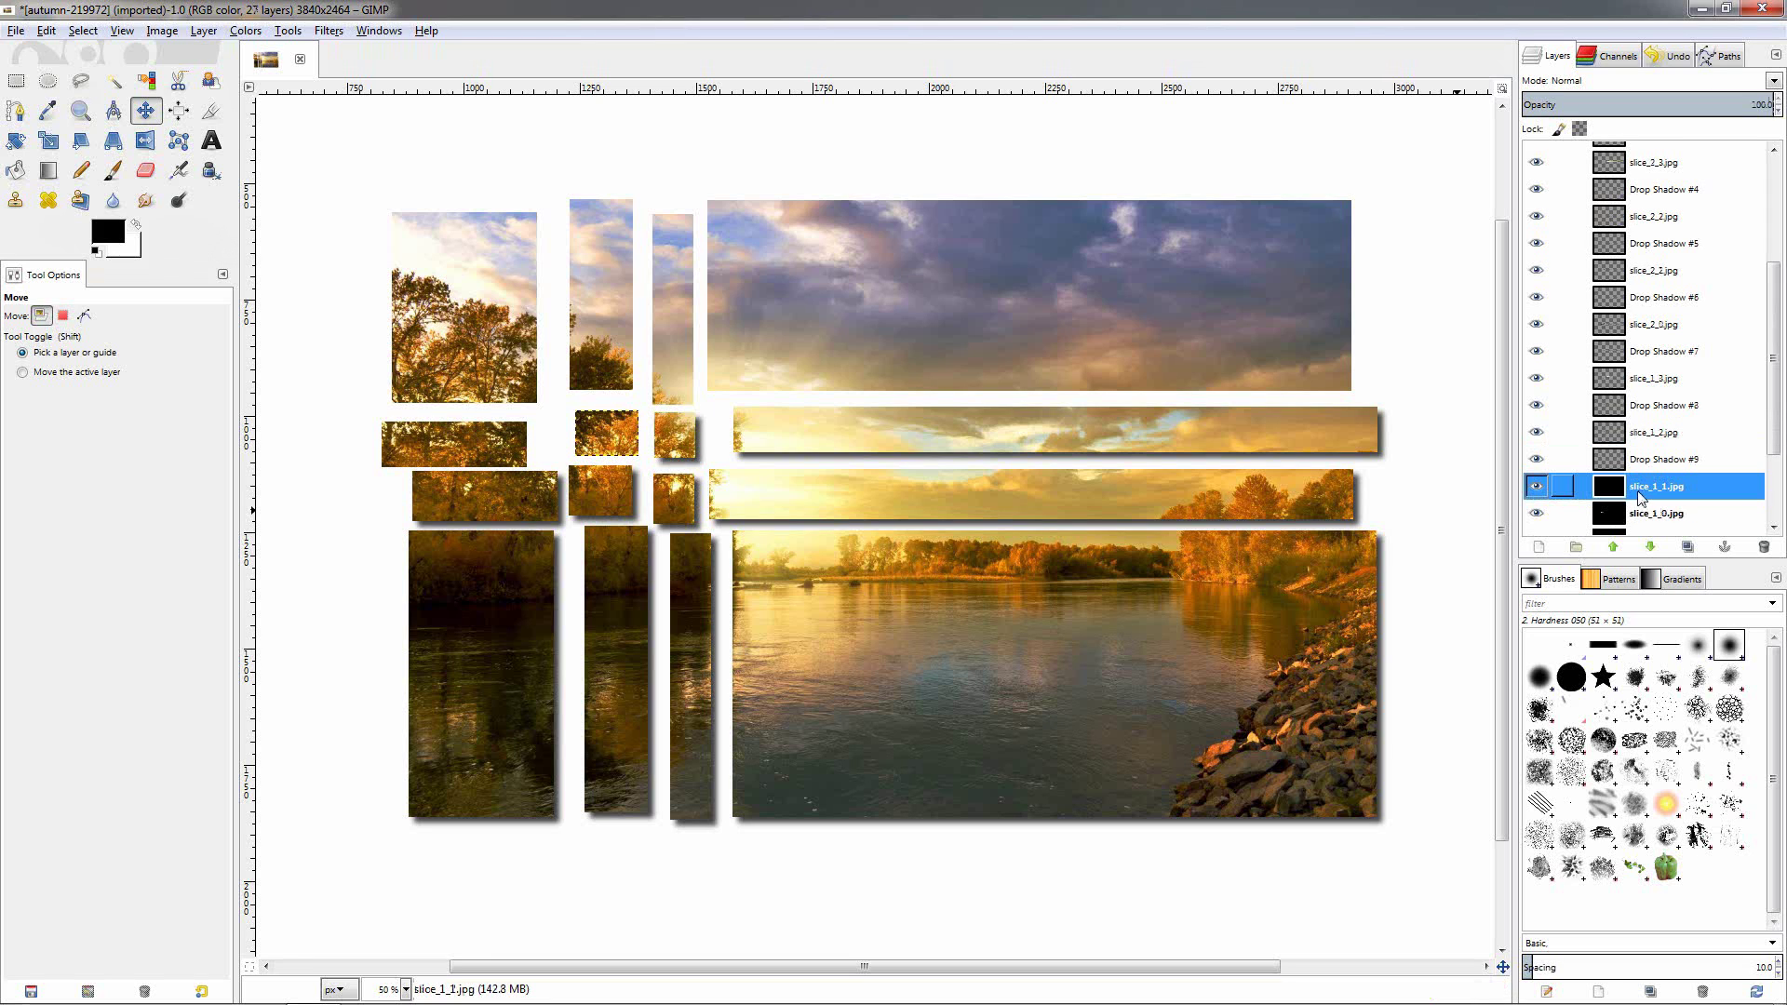
pyautogui.hotkey('ctrl', 'f')
pyautogui.click(1640, 498)
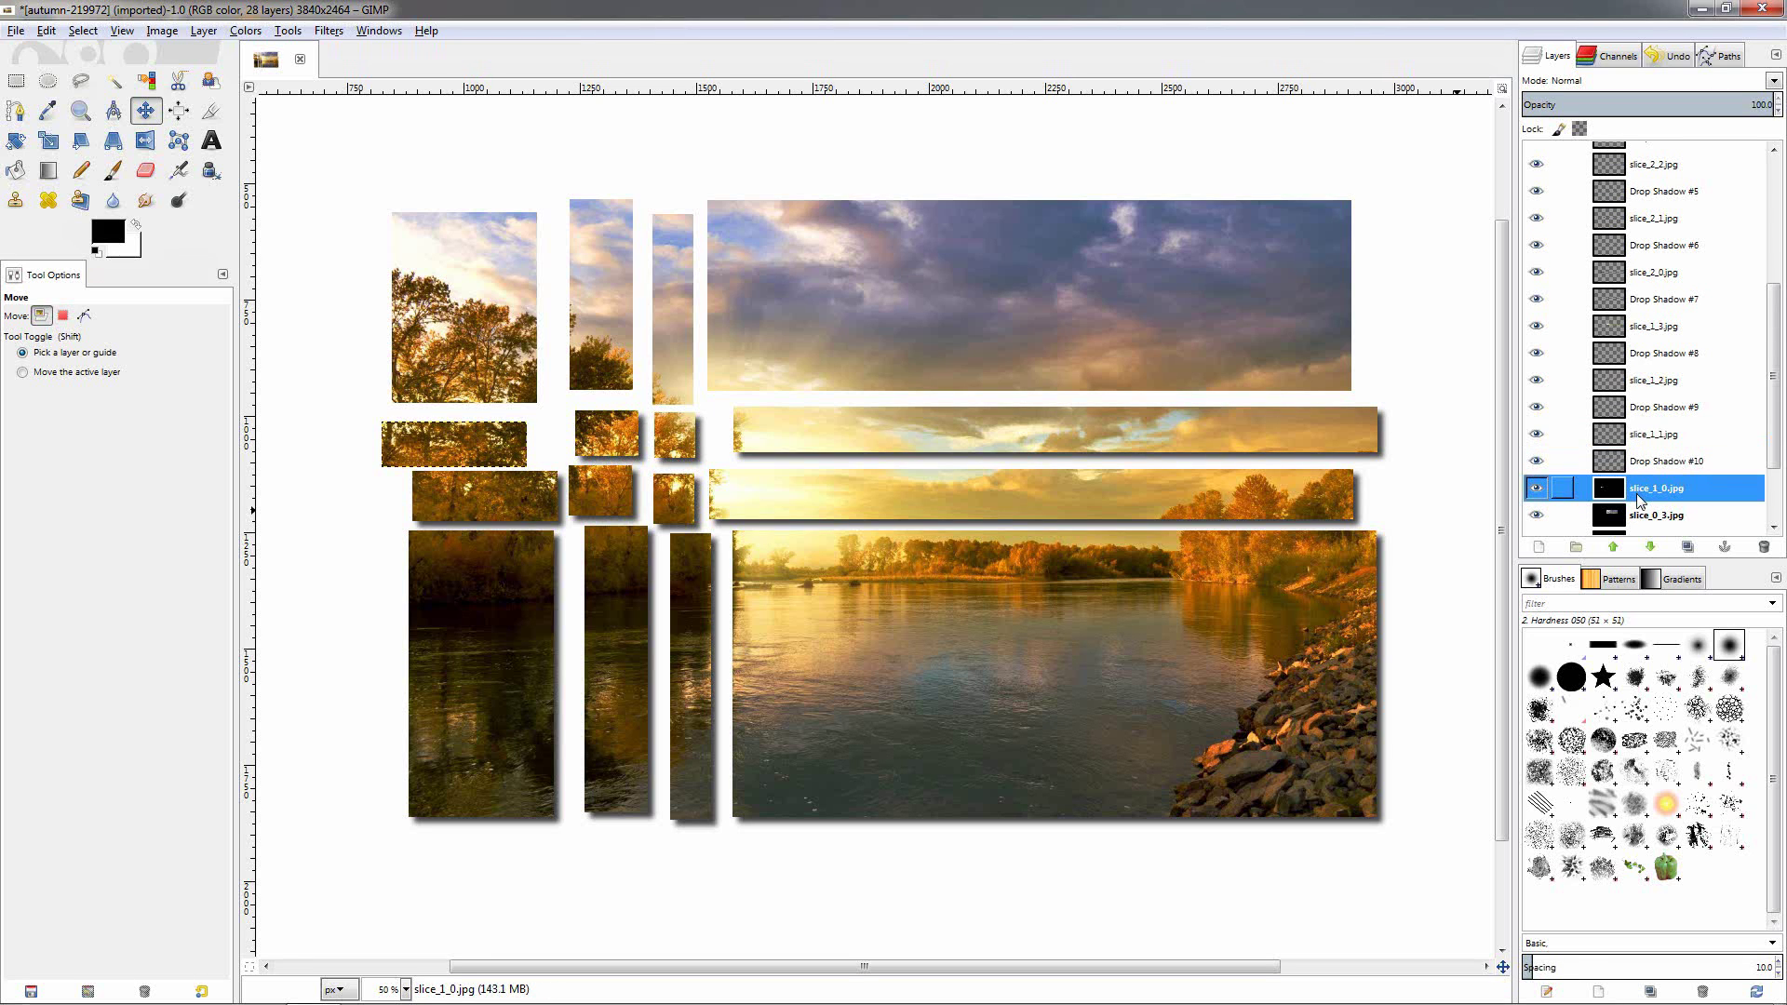
pyautogui.hotkey('ctrl', 'f')
# Add drop shadows to slices 0_3, 0_2, 0_1 and 0_0.
pyautogui.click(1642, 496)
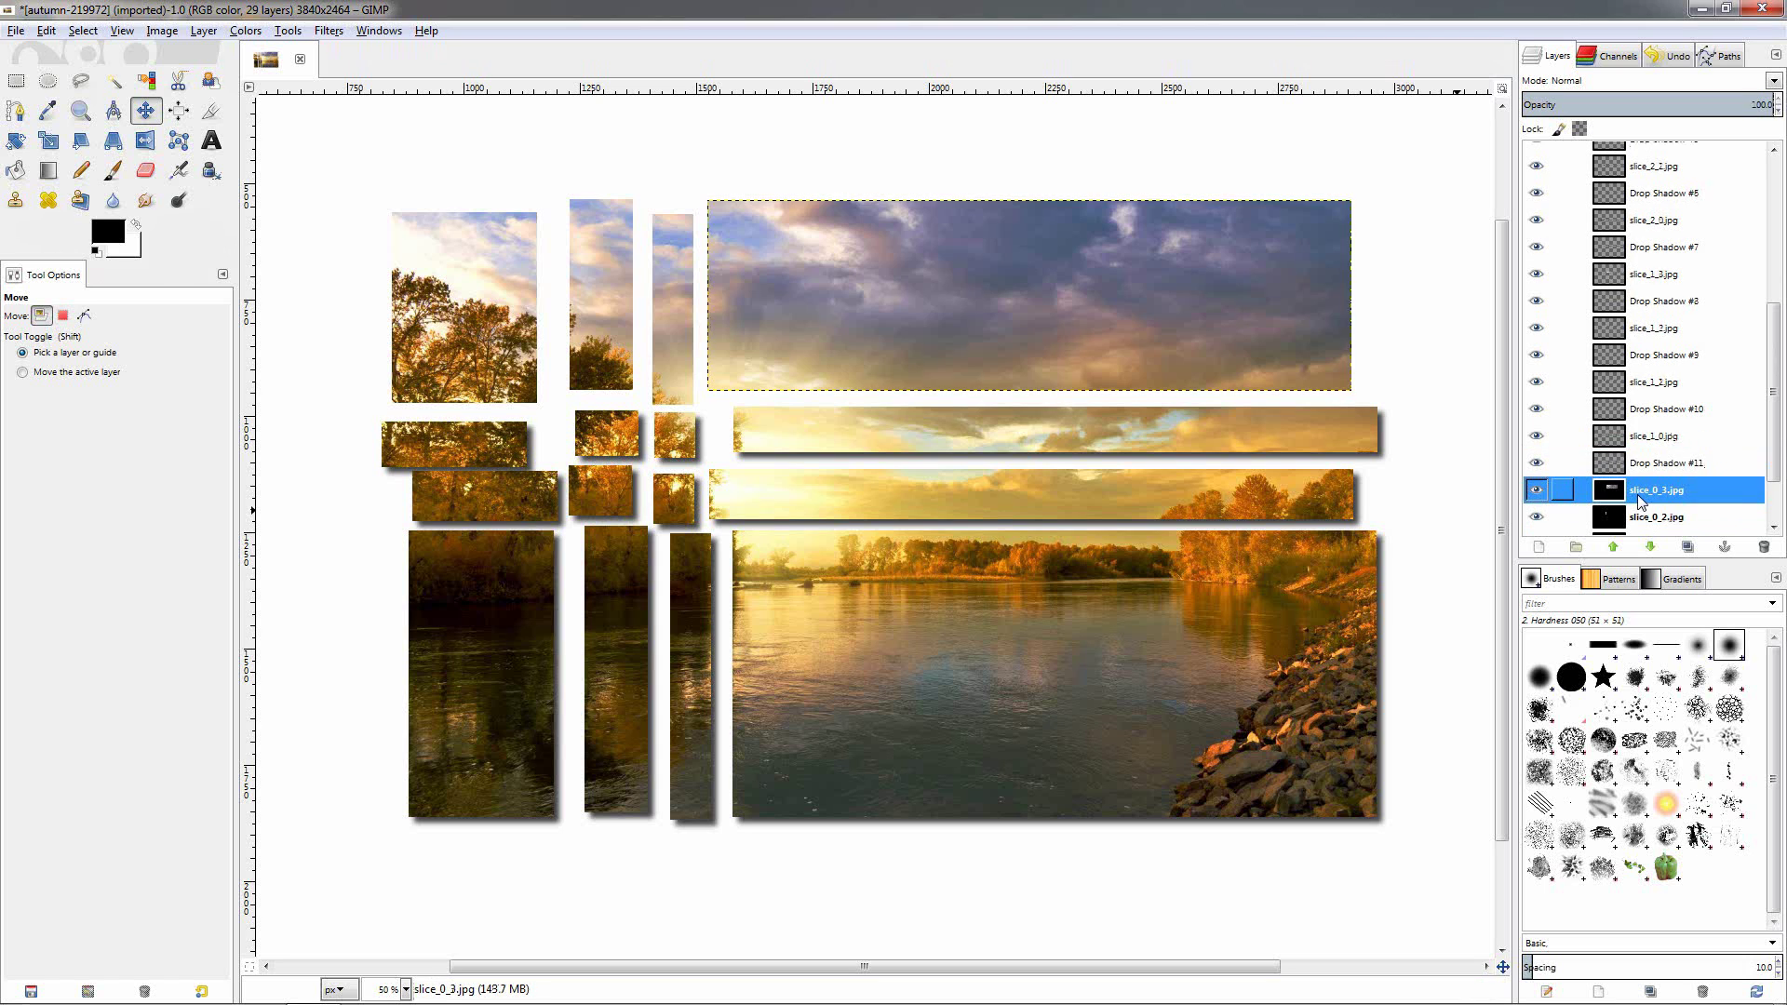
pyautogui.hotkey('ctrl', 'f')
pyautogui.scroll(-2, 1648, 491)
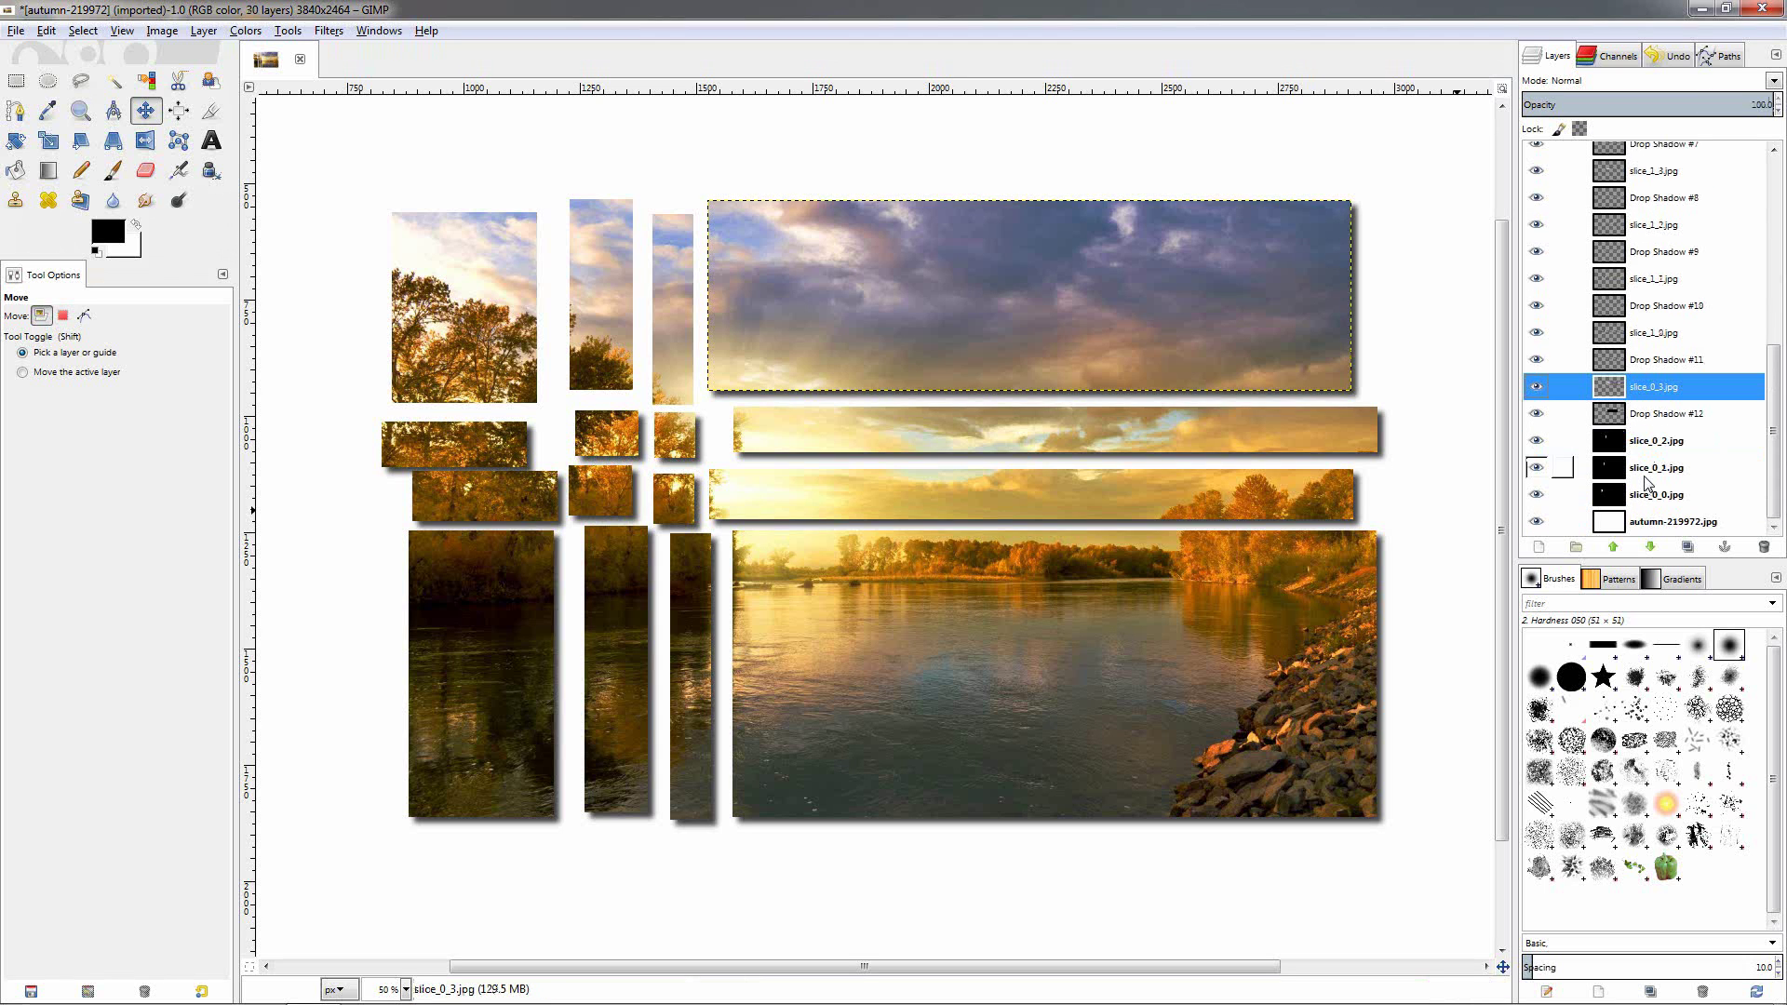
pyautogui.click(1652, 444)
pyautogui.hotkey('ctrl', 'f')
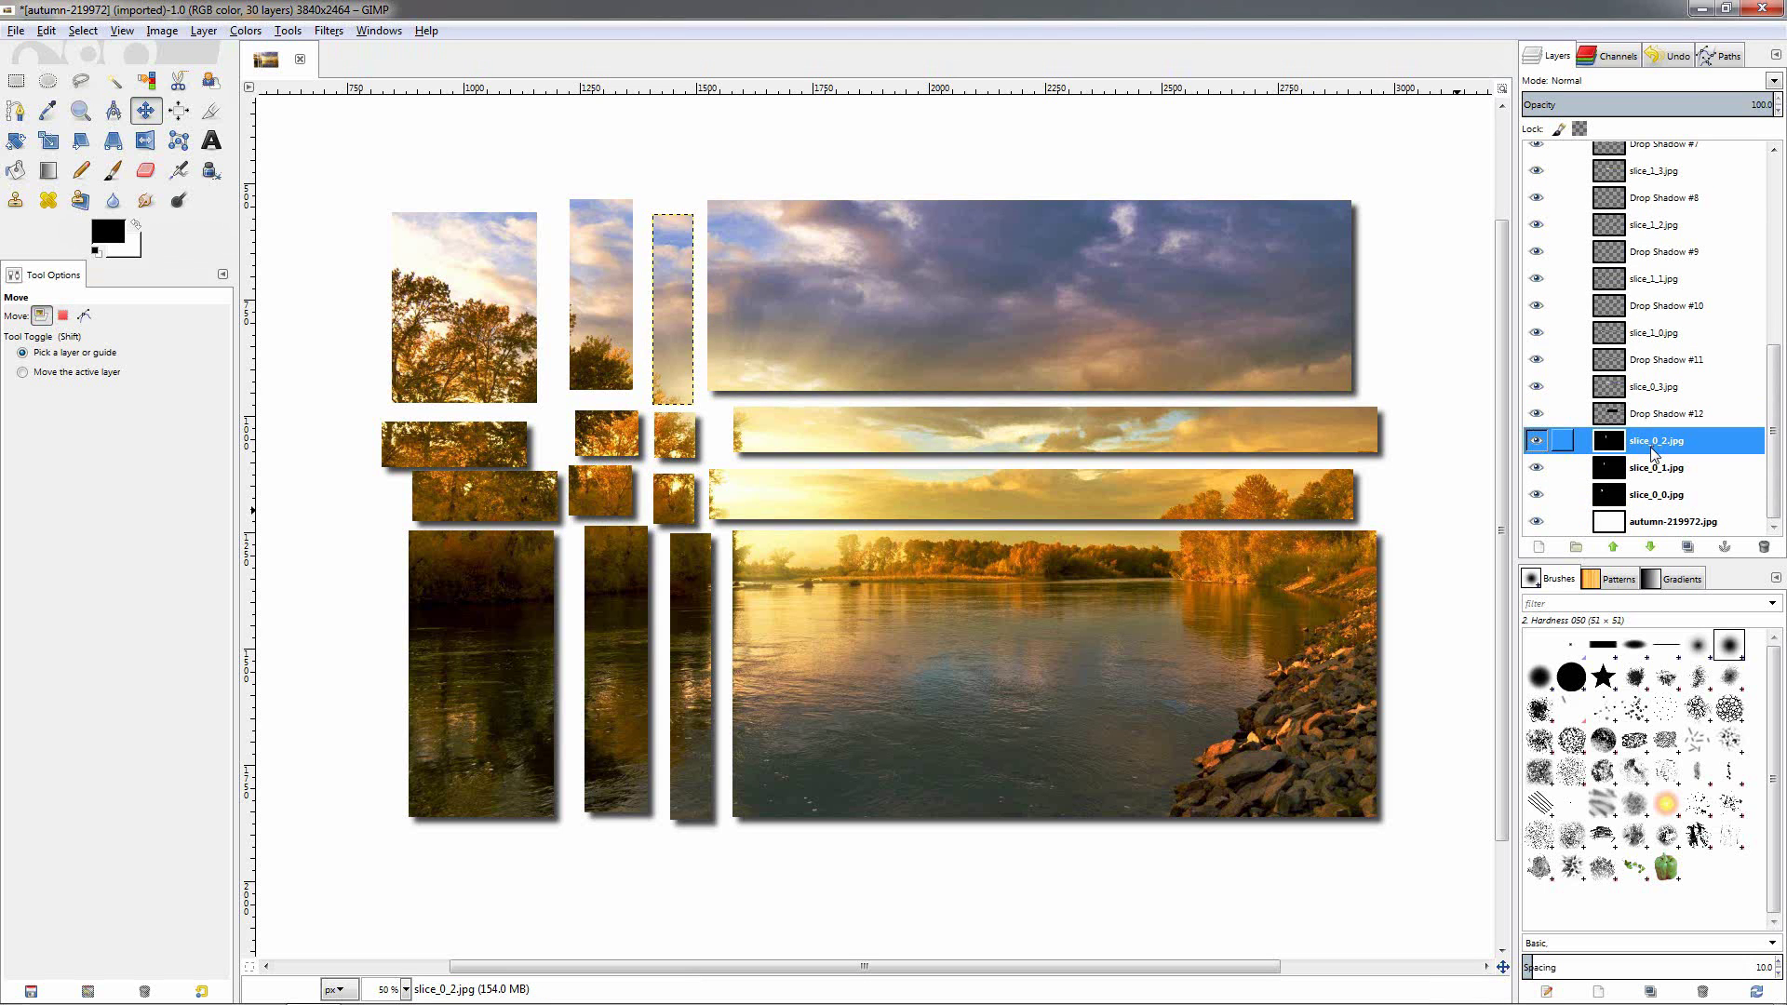
pyautogui.click(1646, 498)
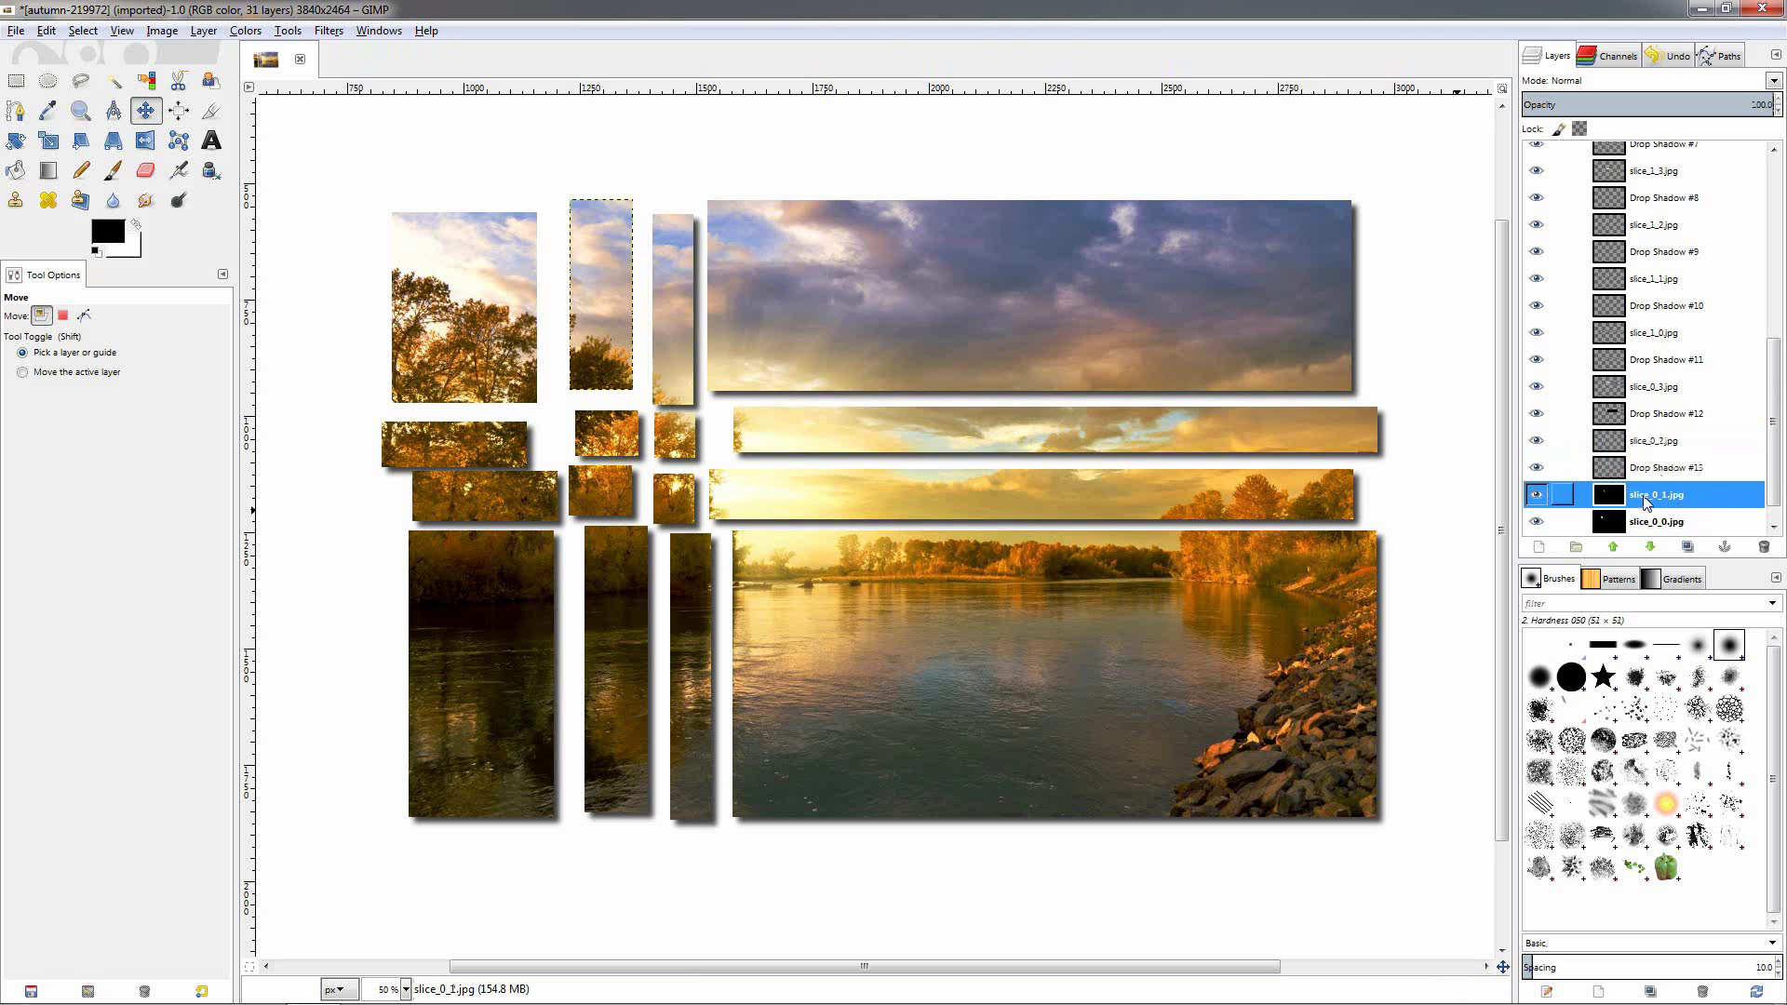
pyautogui.hotkey('ctrl', 'f')
pyautogui.click(1652, 498)
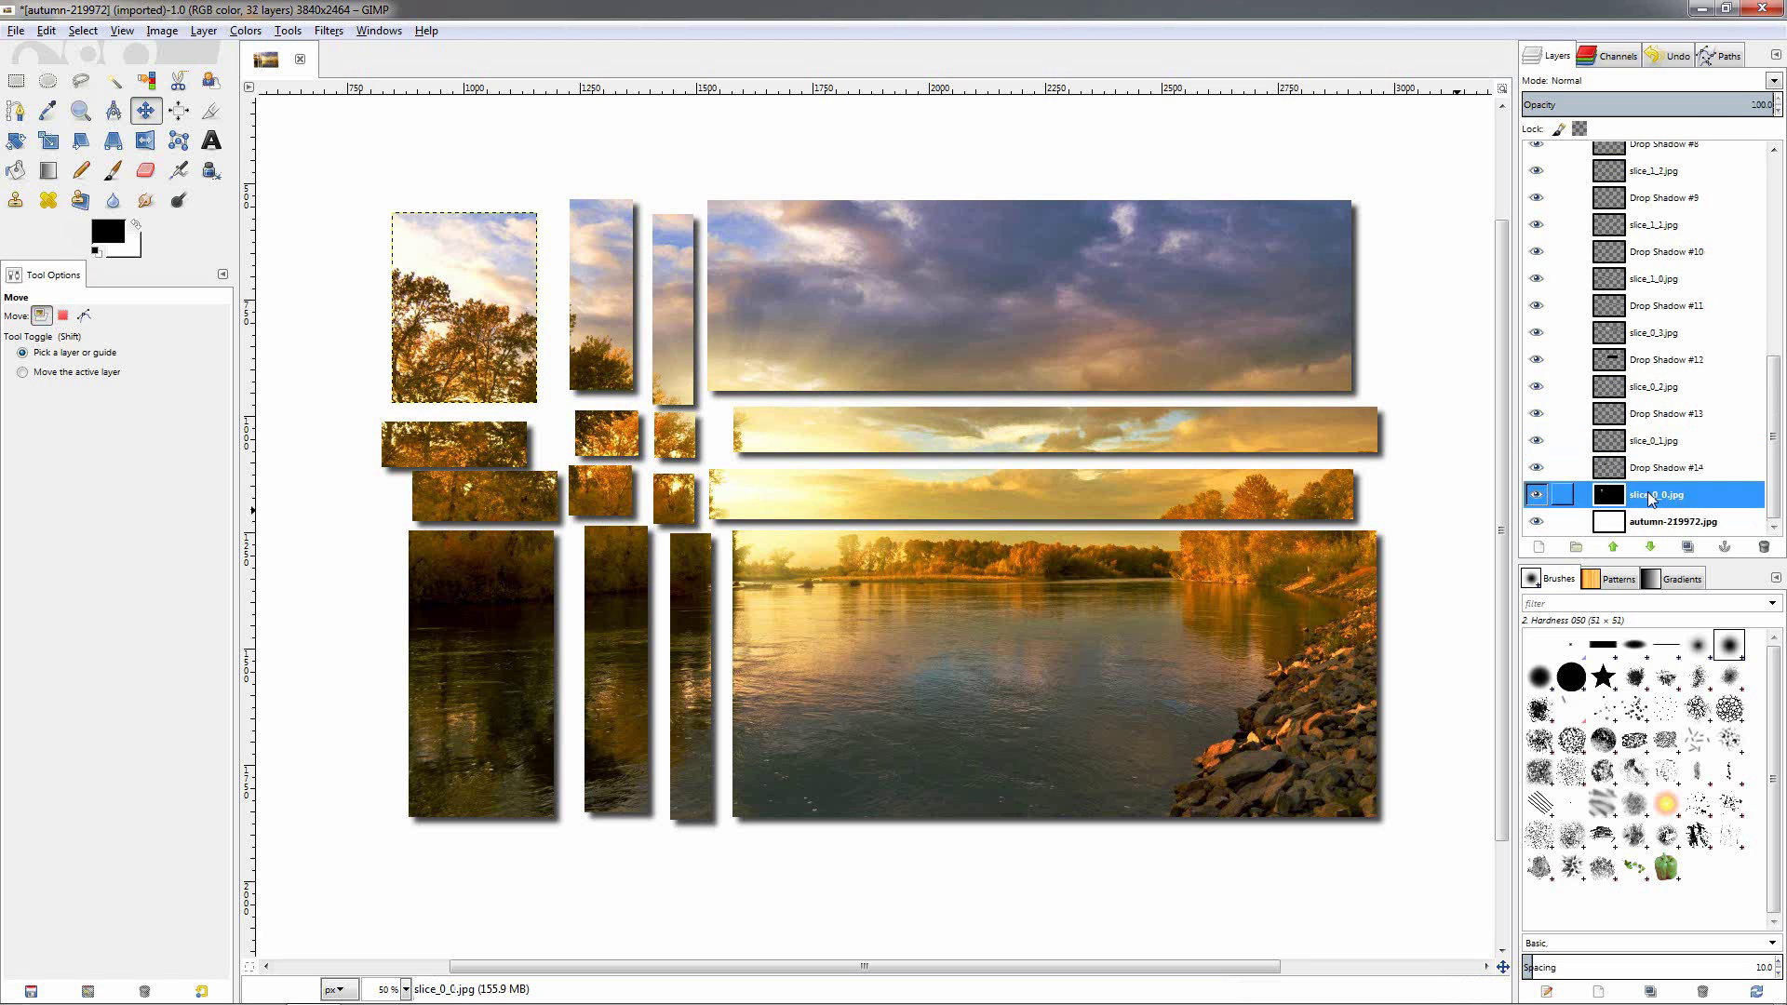
pyautogui.hotkey('ctrl', 'f')
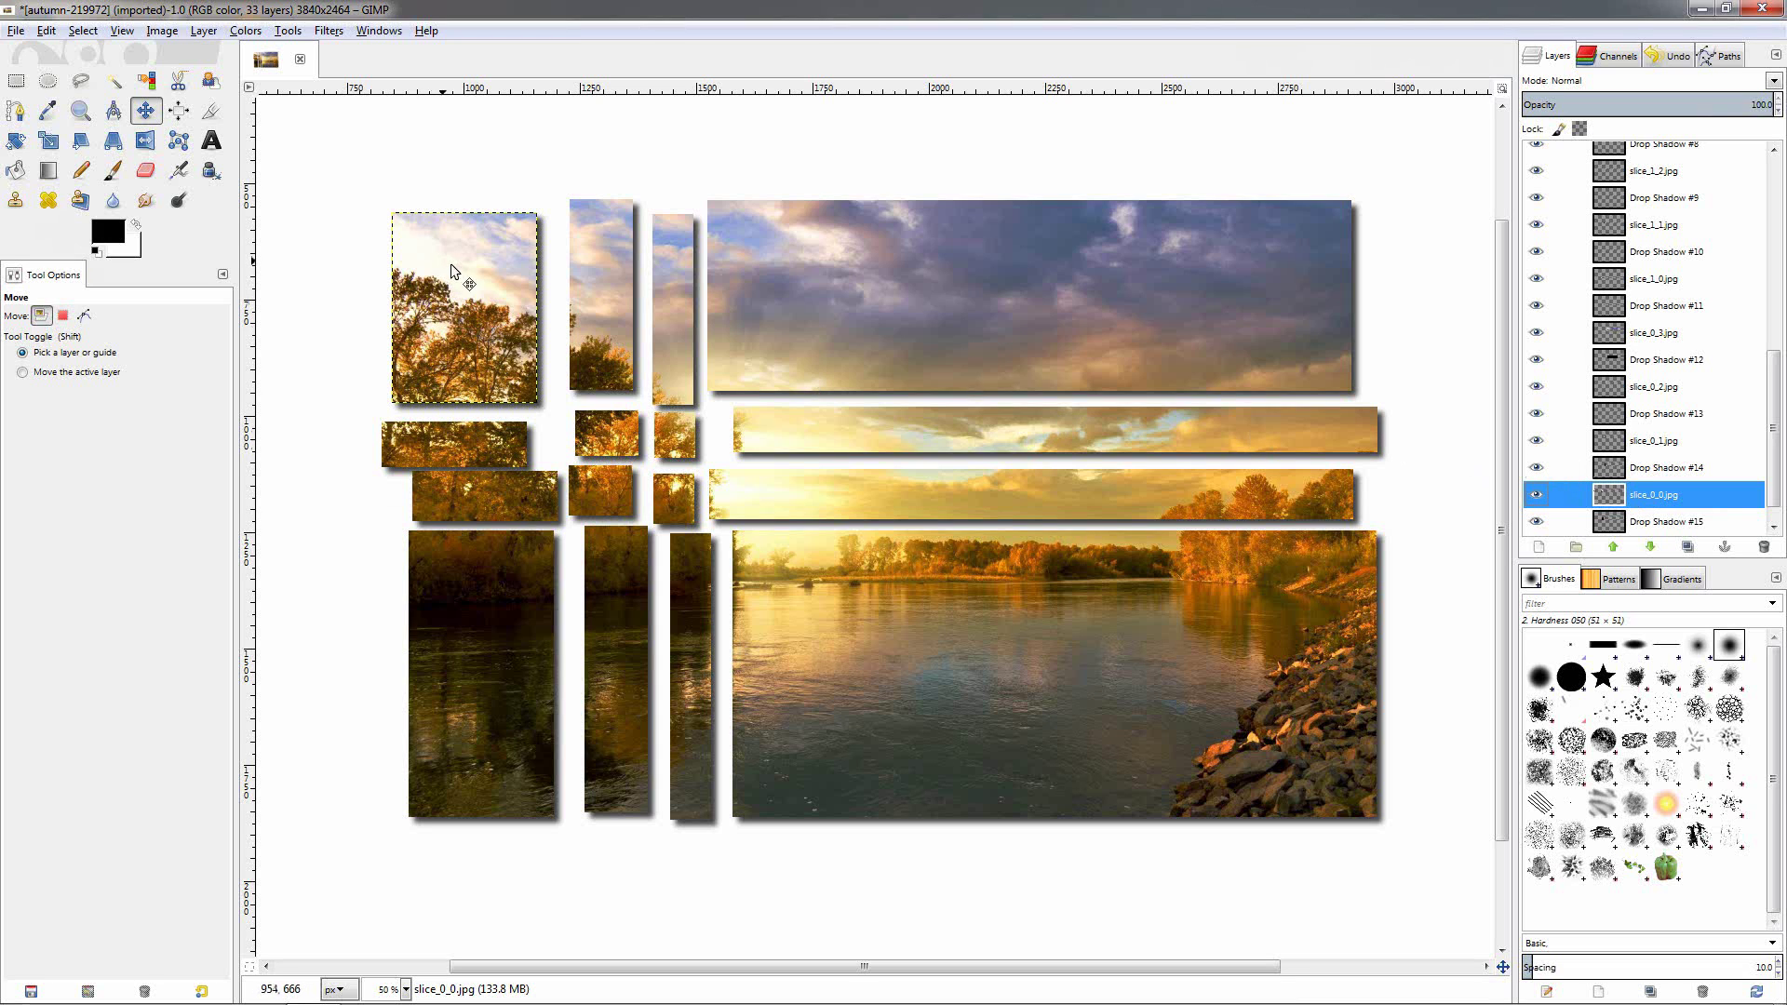
# Test-move the top sky slice upward, then undo the move.
pyautogui.click(145, 111)
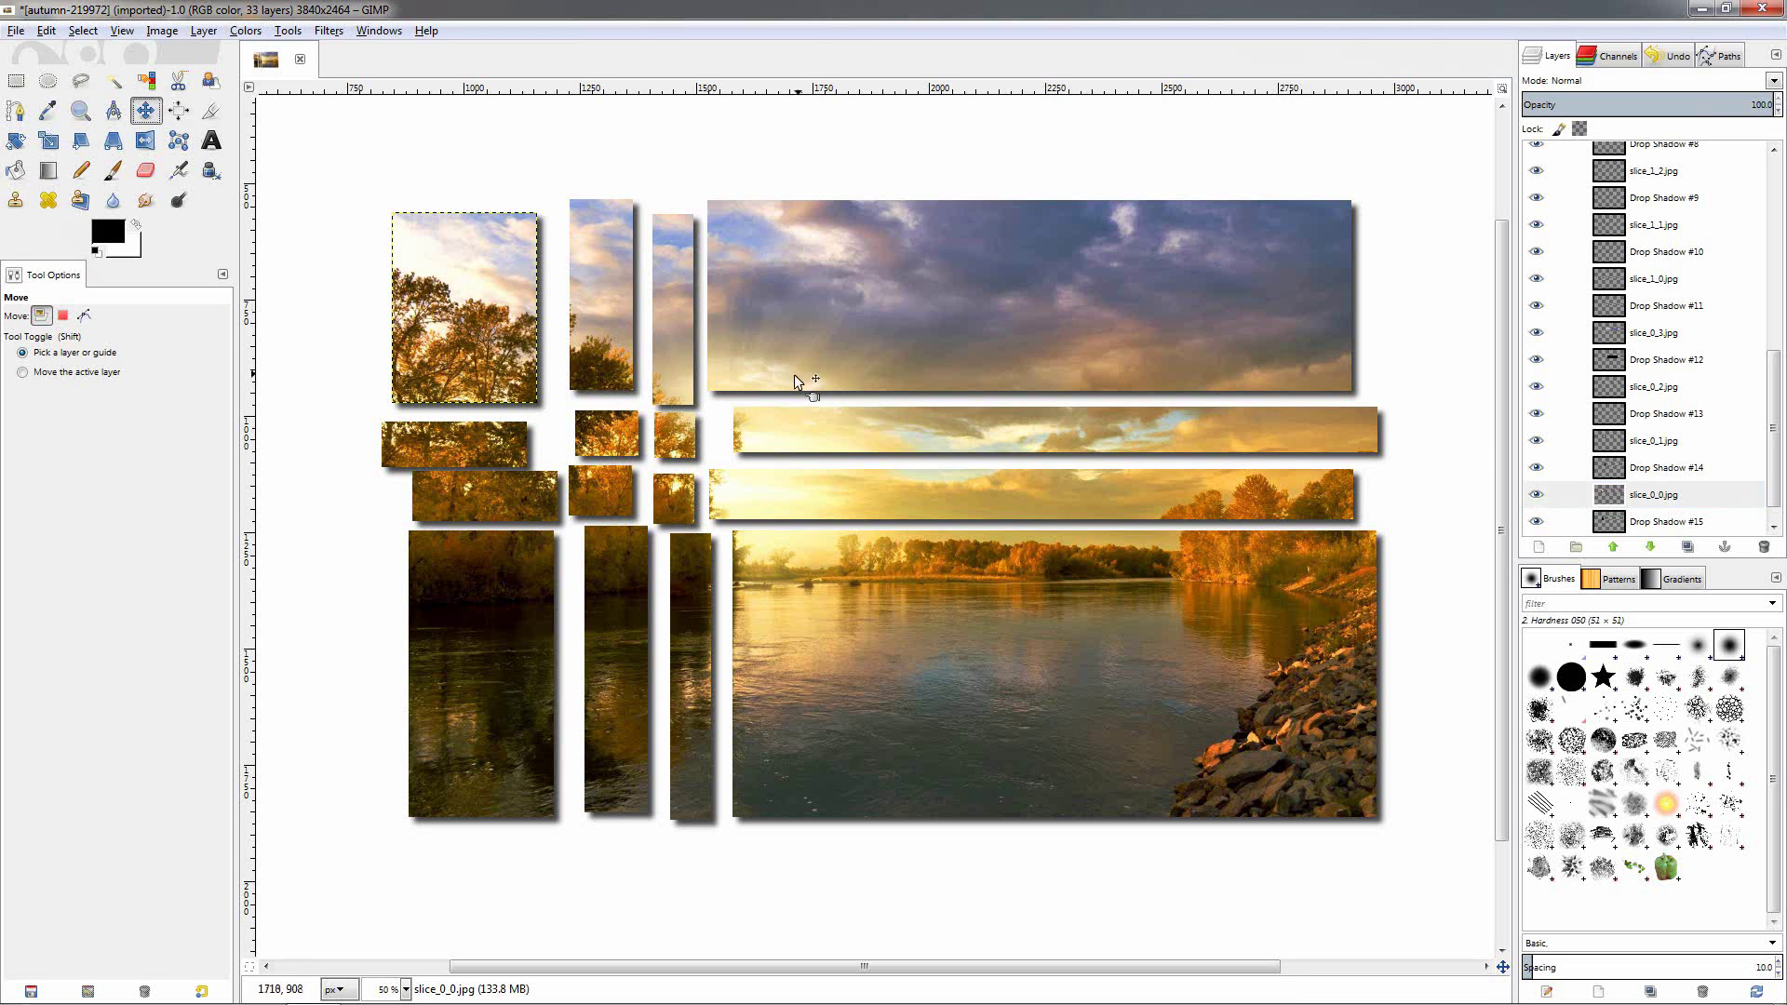
pyautogui.moveTo(794, 375); pyautogui.dragTo(801, 319)
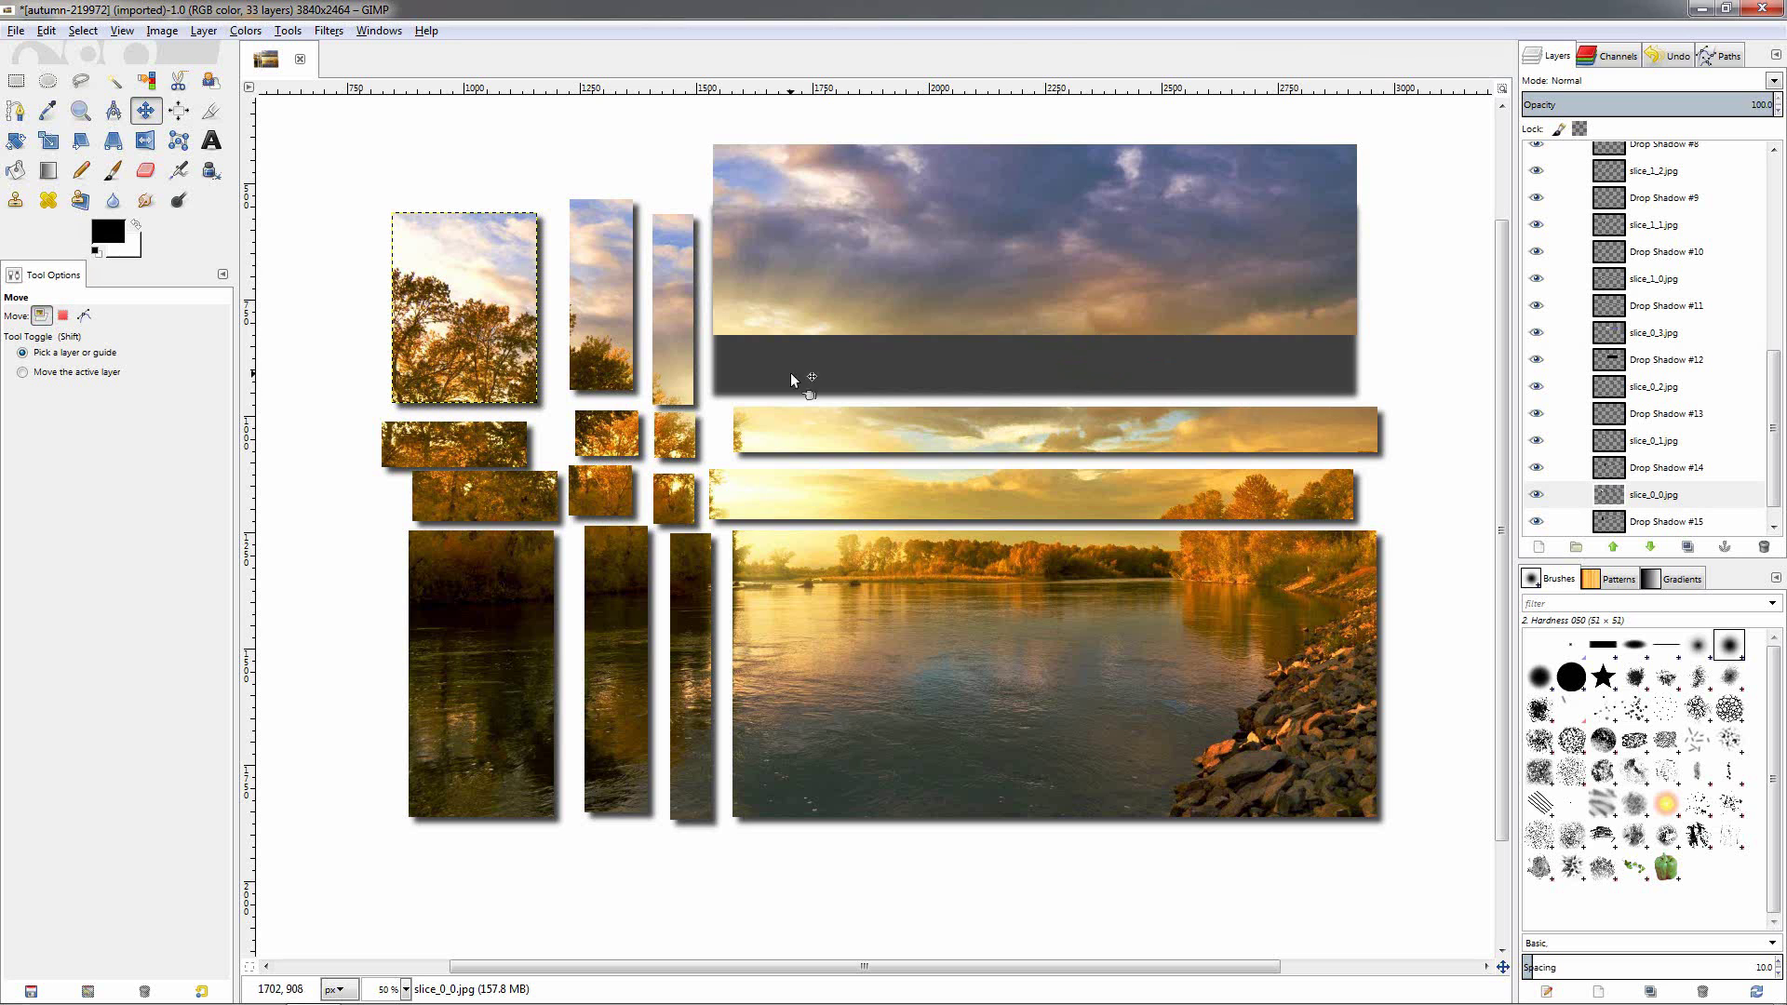
pyautogui.hotkey('ctrl', 'z')
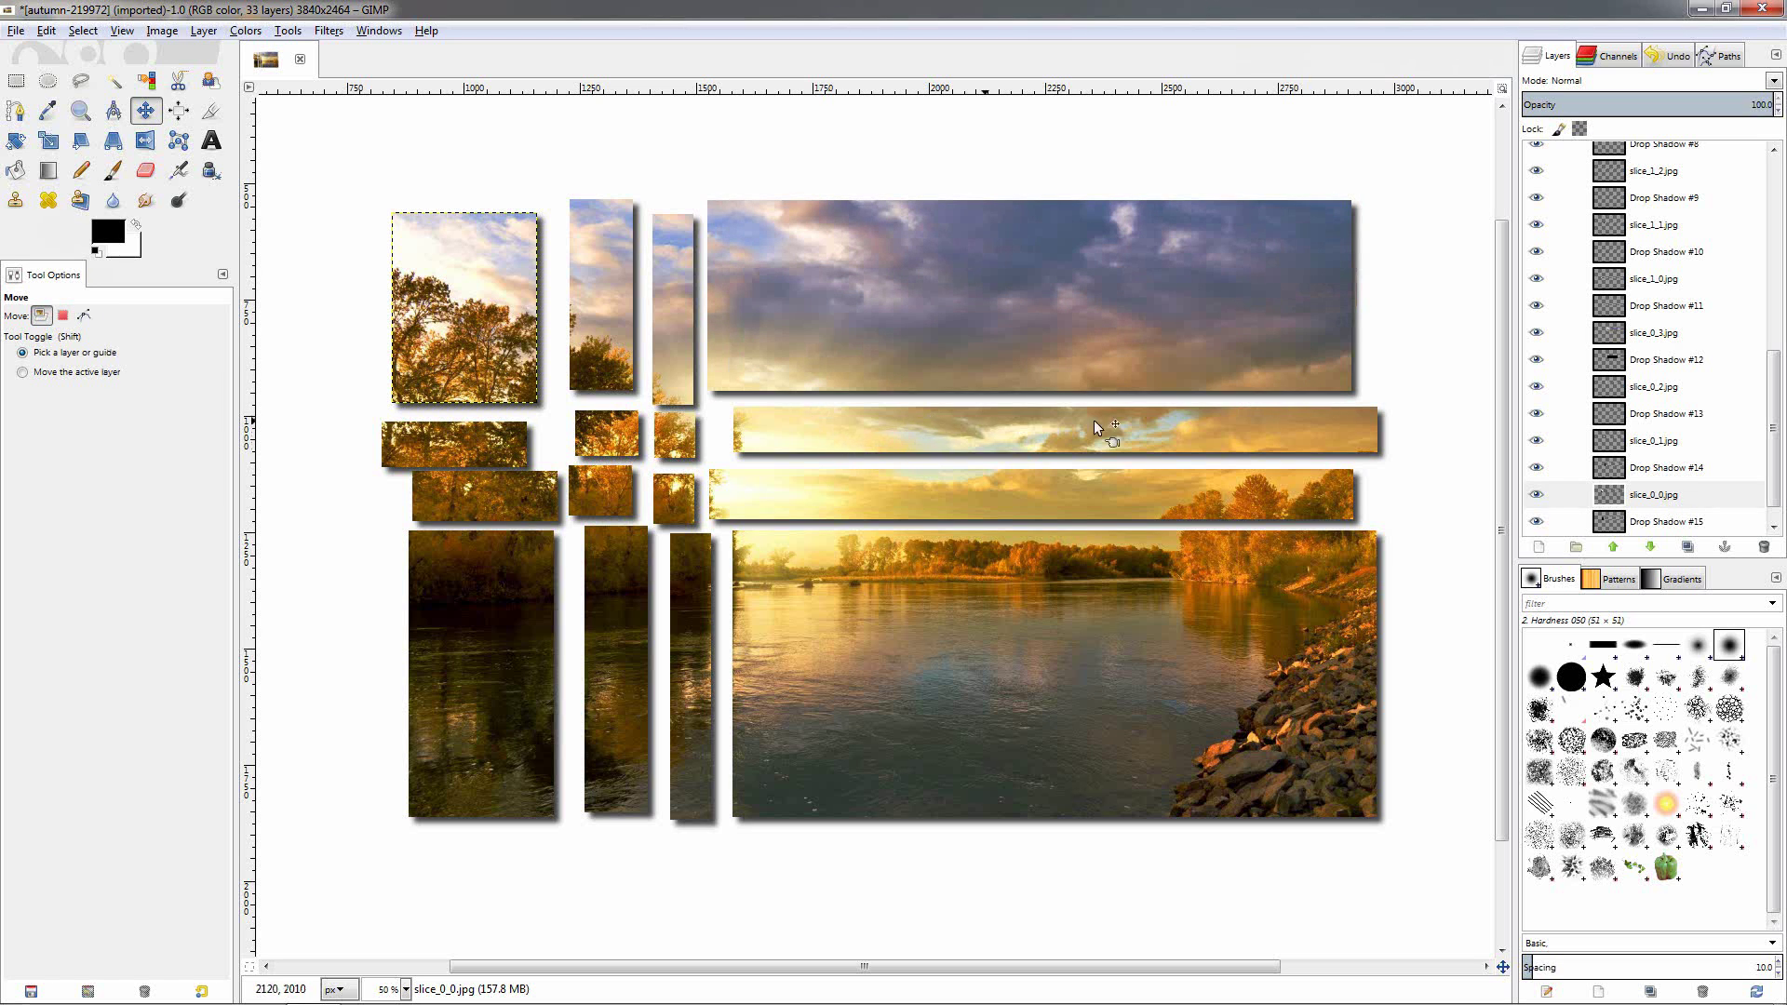
pyautogui.moveTo(1774, 417); pyautogui.dragTo(1774, 158)
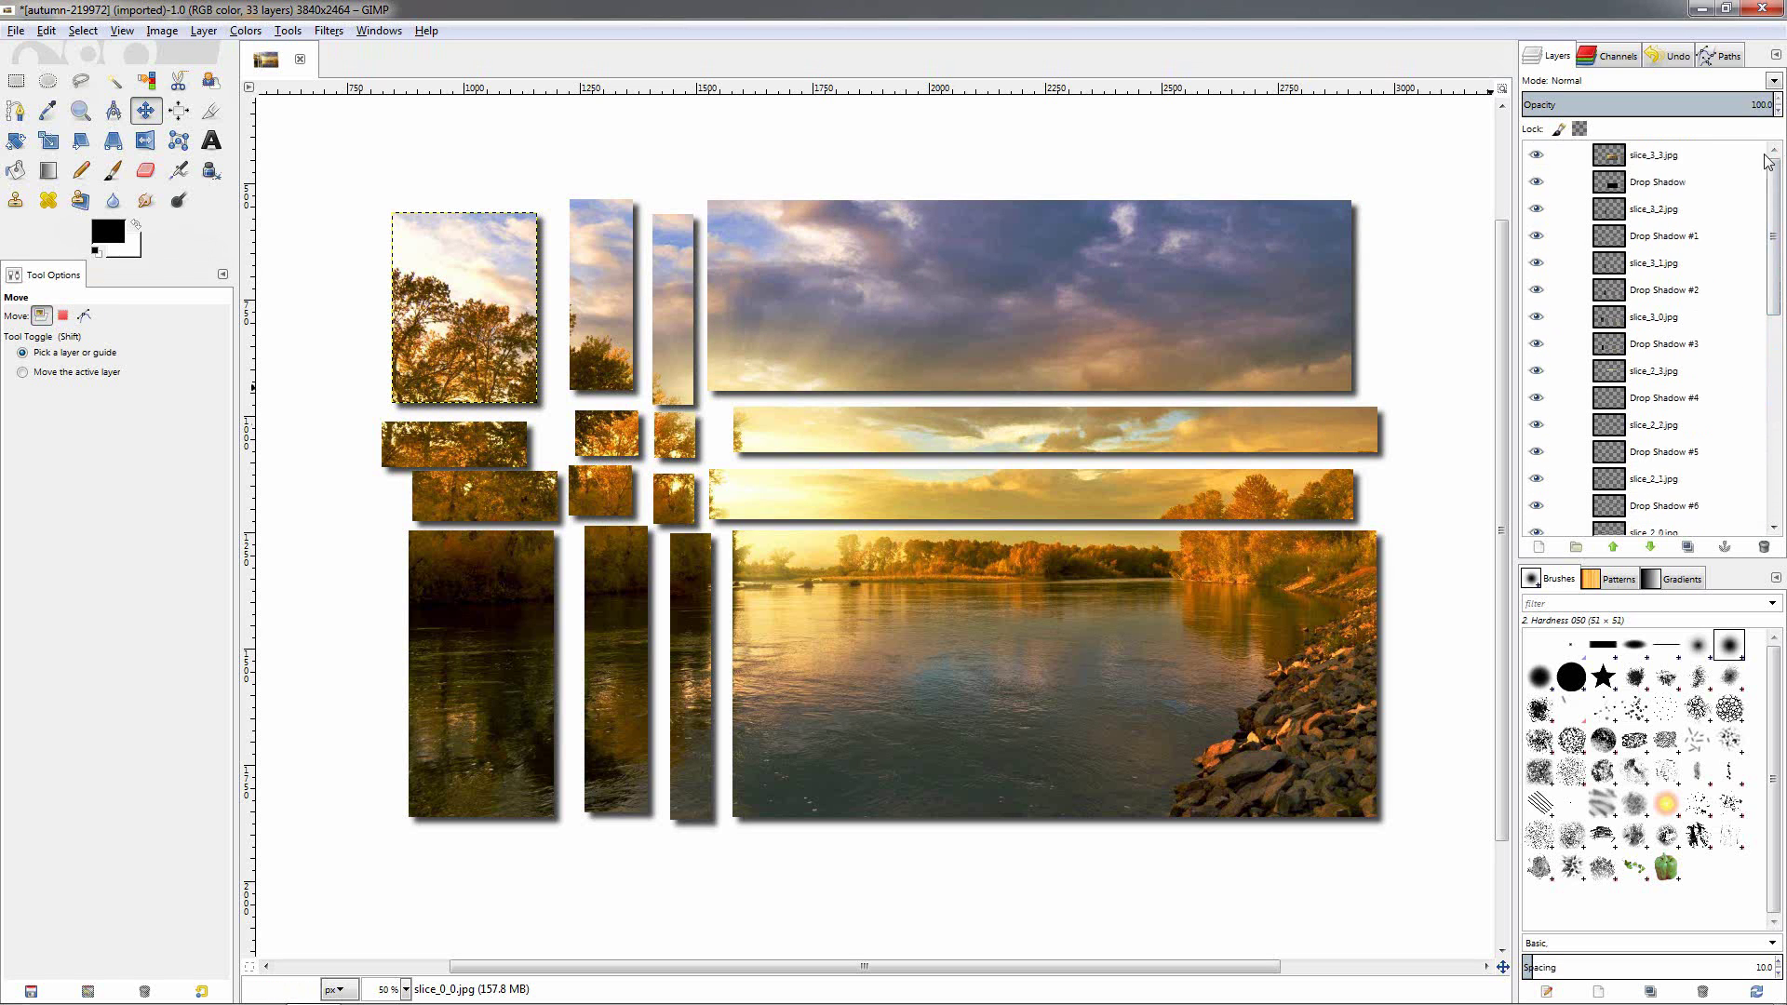
# Merge slice_3_3 and slice_3_2 down onto their drop shadows.
pyautogui.click(1650, 157)
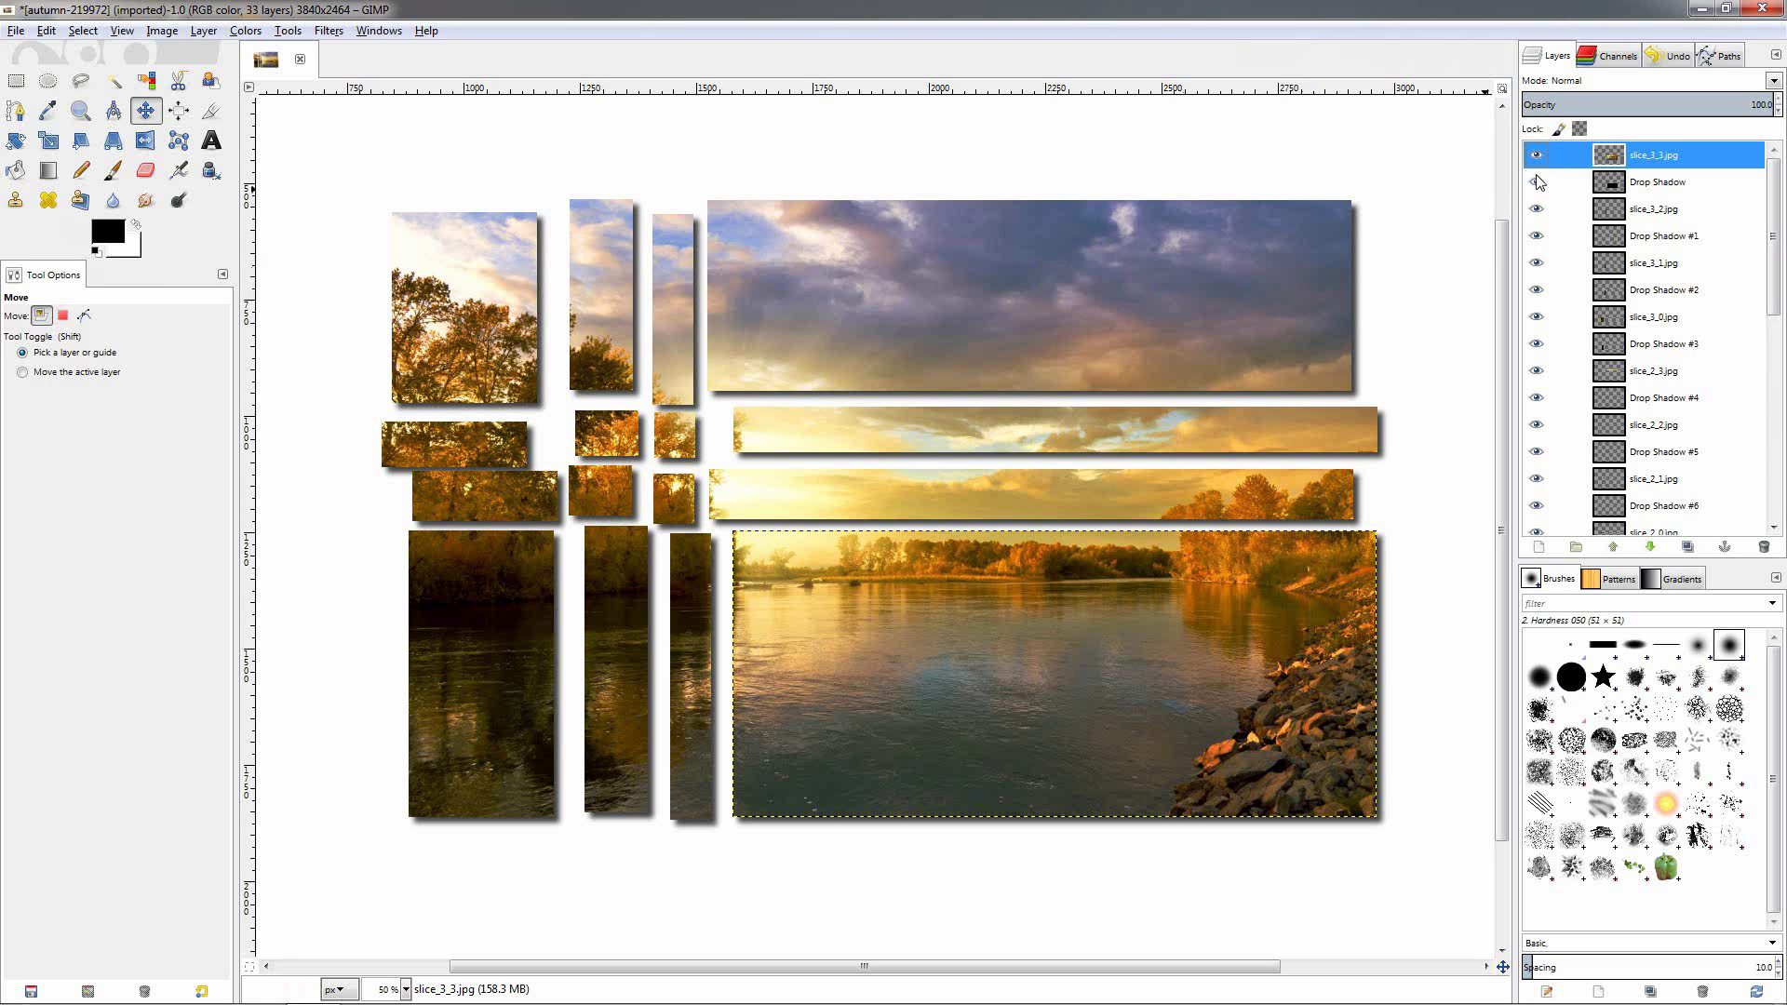
pyautogui.rightClick(1617, 160)
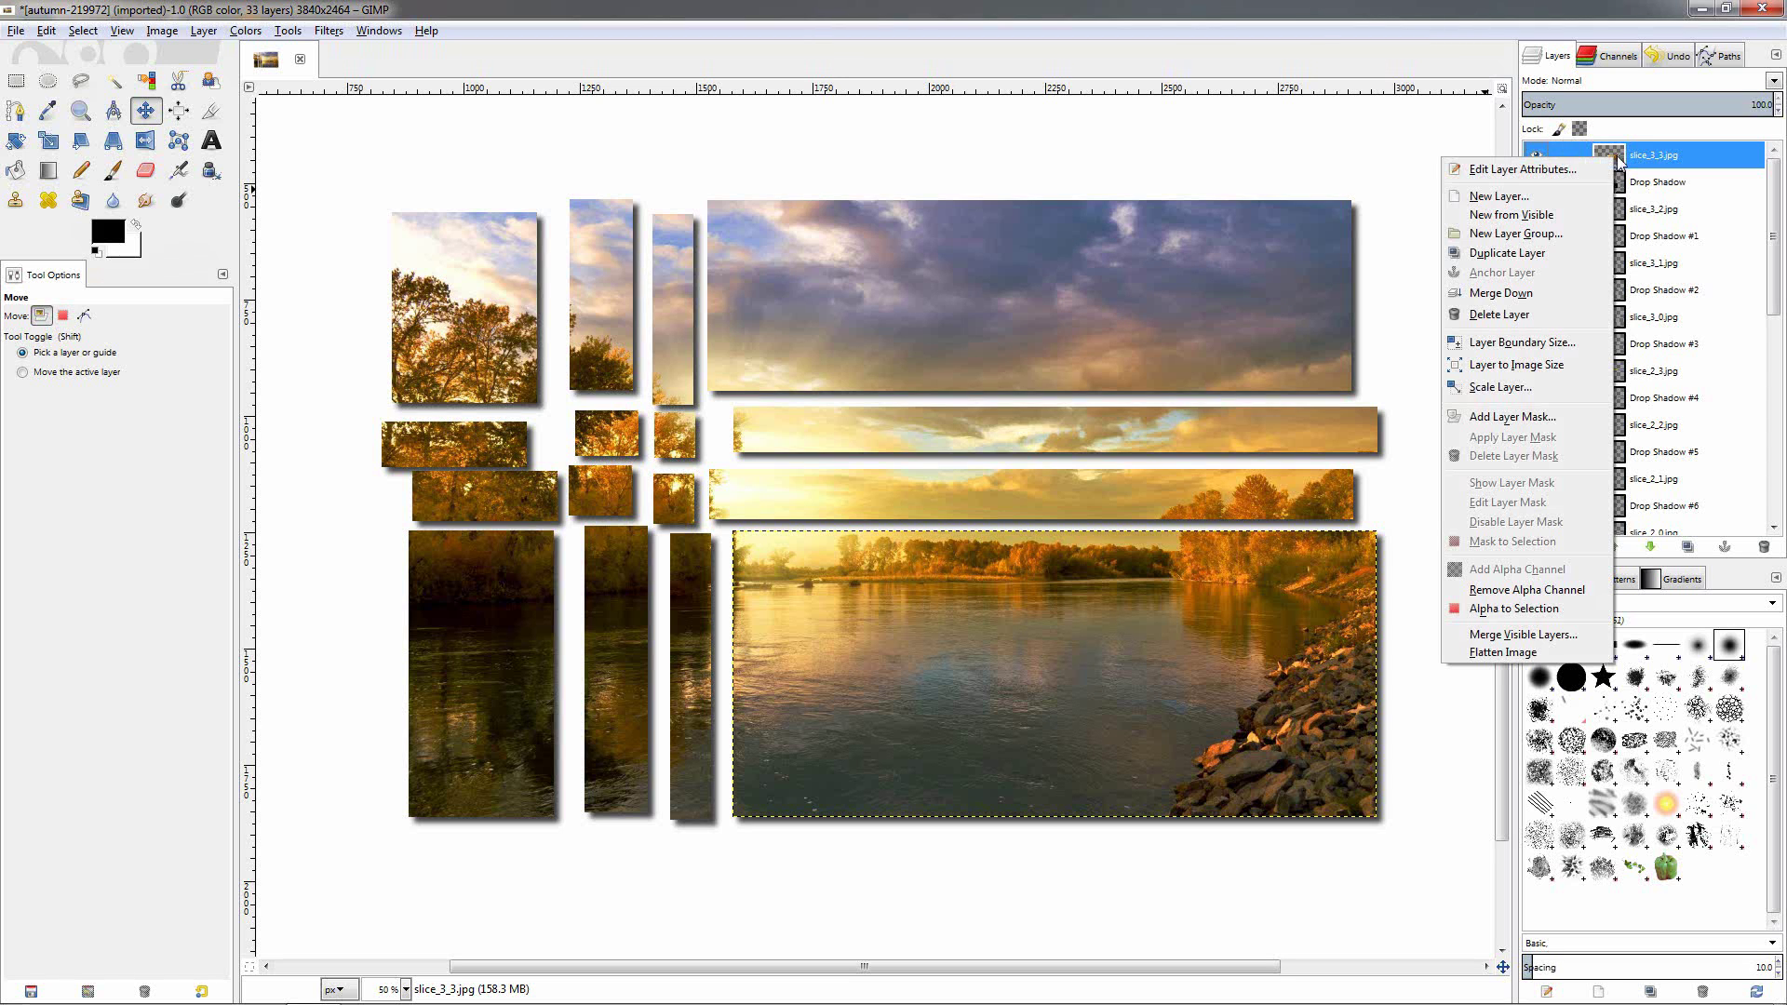
pyautogui.click(1501, 292)
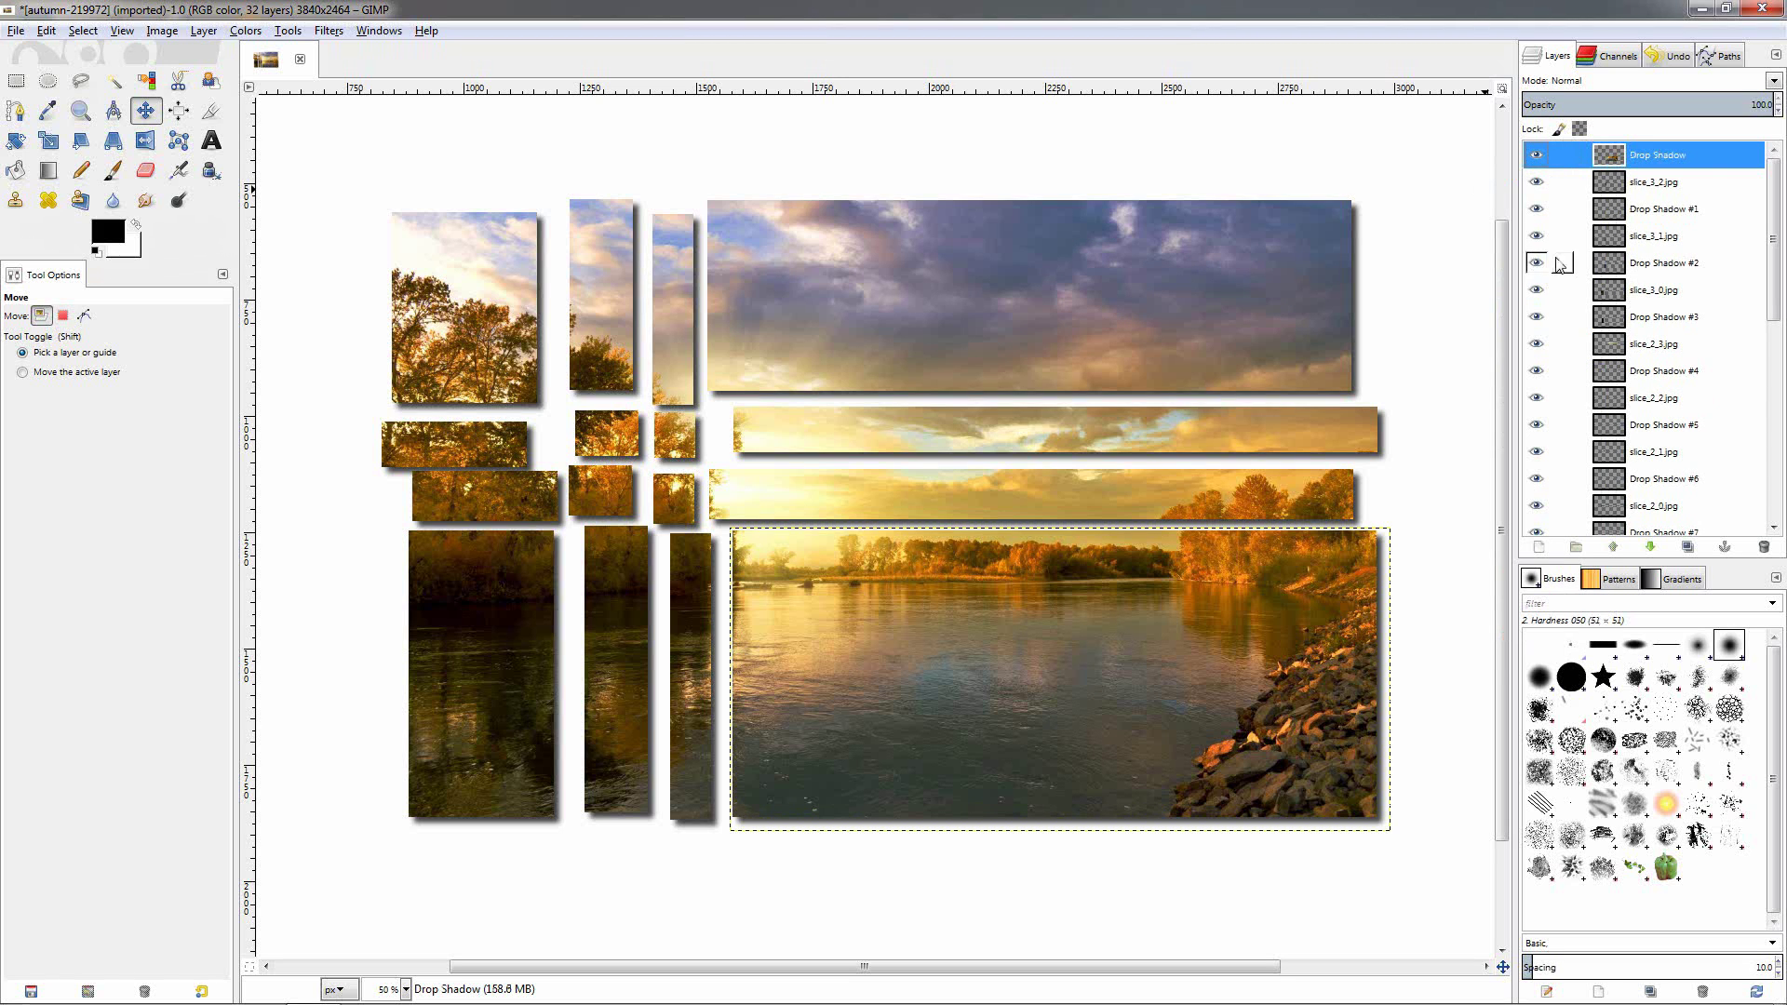
pyautogui.rightClick(1617, 183)
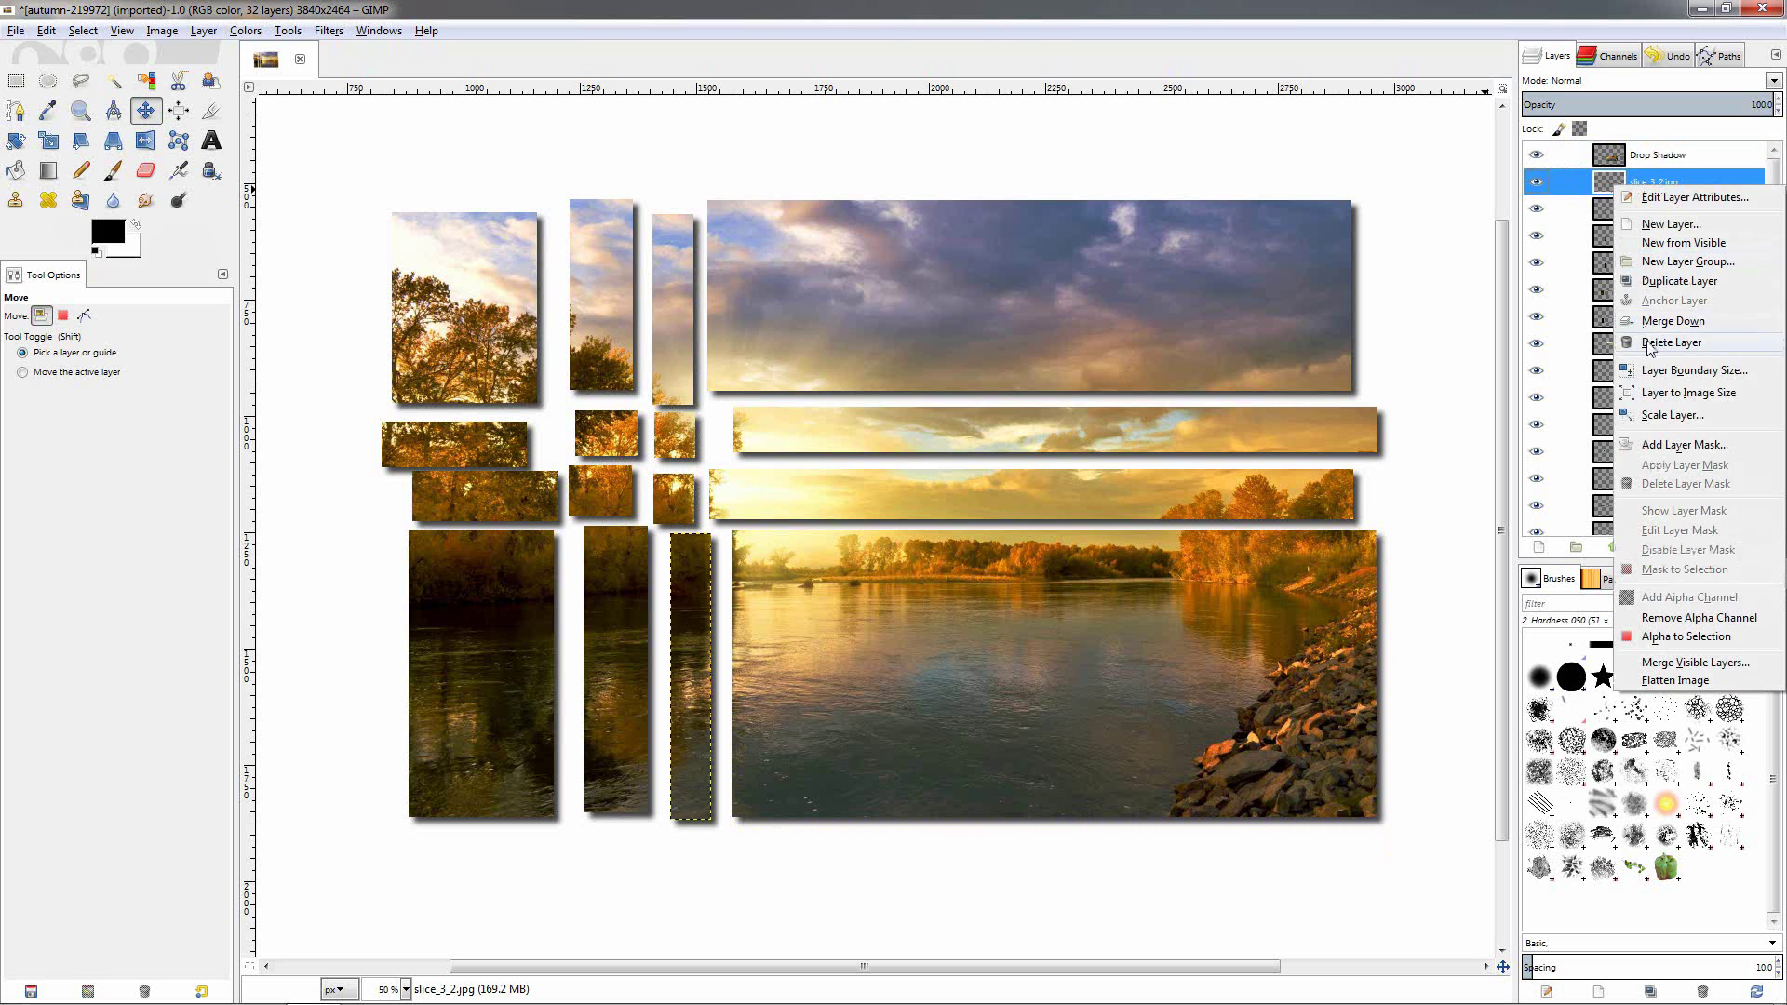
pyautogui.click(1666, 321)
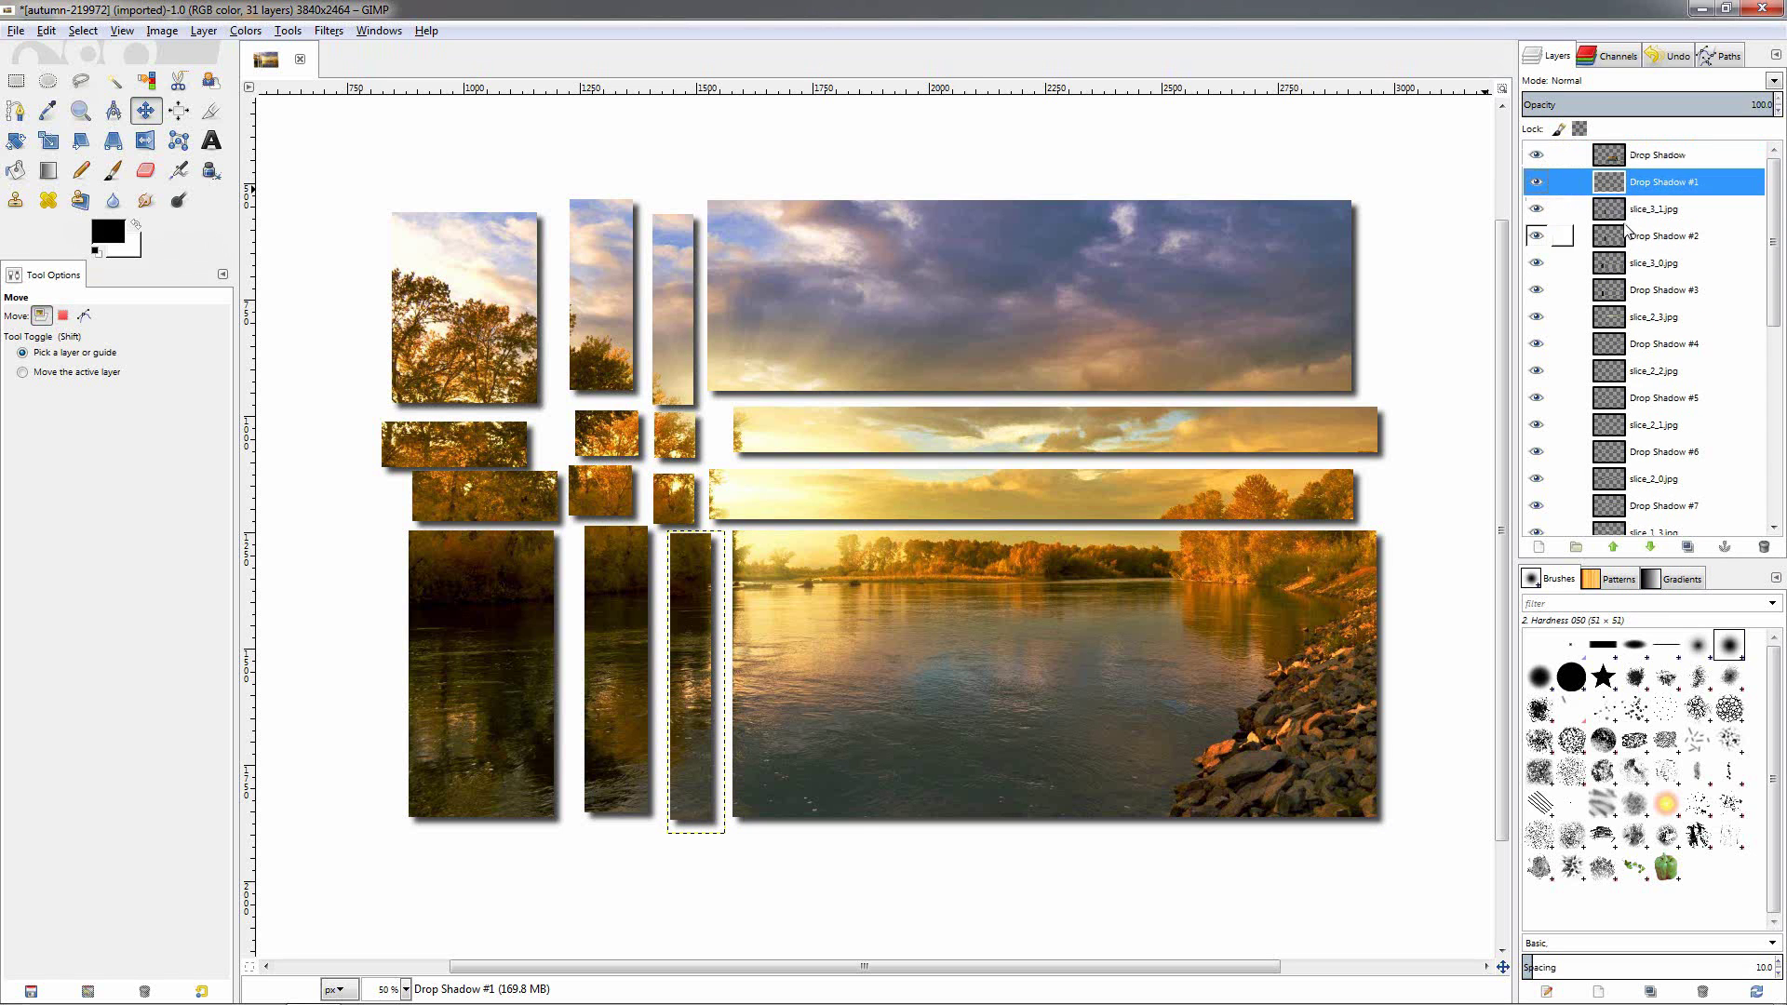
# Merge slice_3_1, slice_3_0 and slice_2_3 down onto their drop shadows.
pyautogui.click(1635, 210)
pyautogui.rightClick(1635, 212)
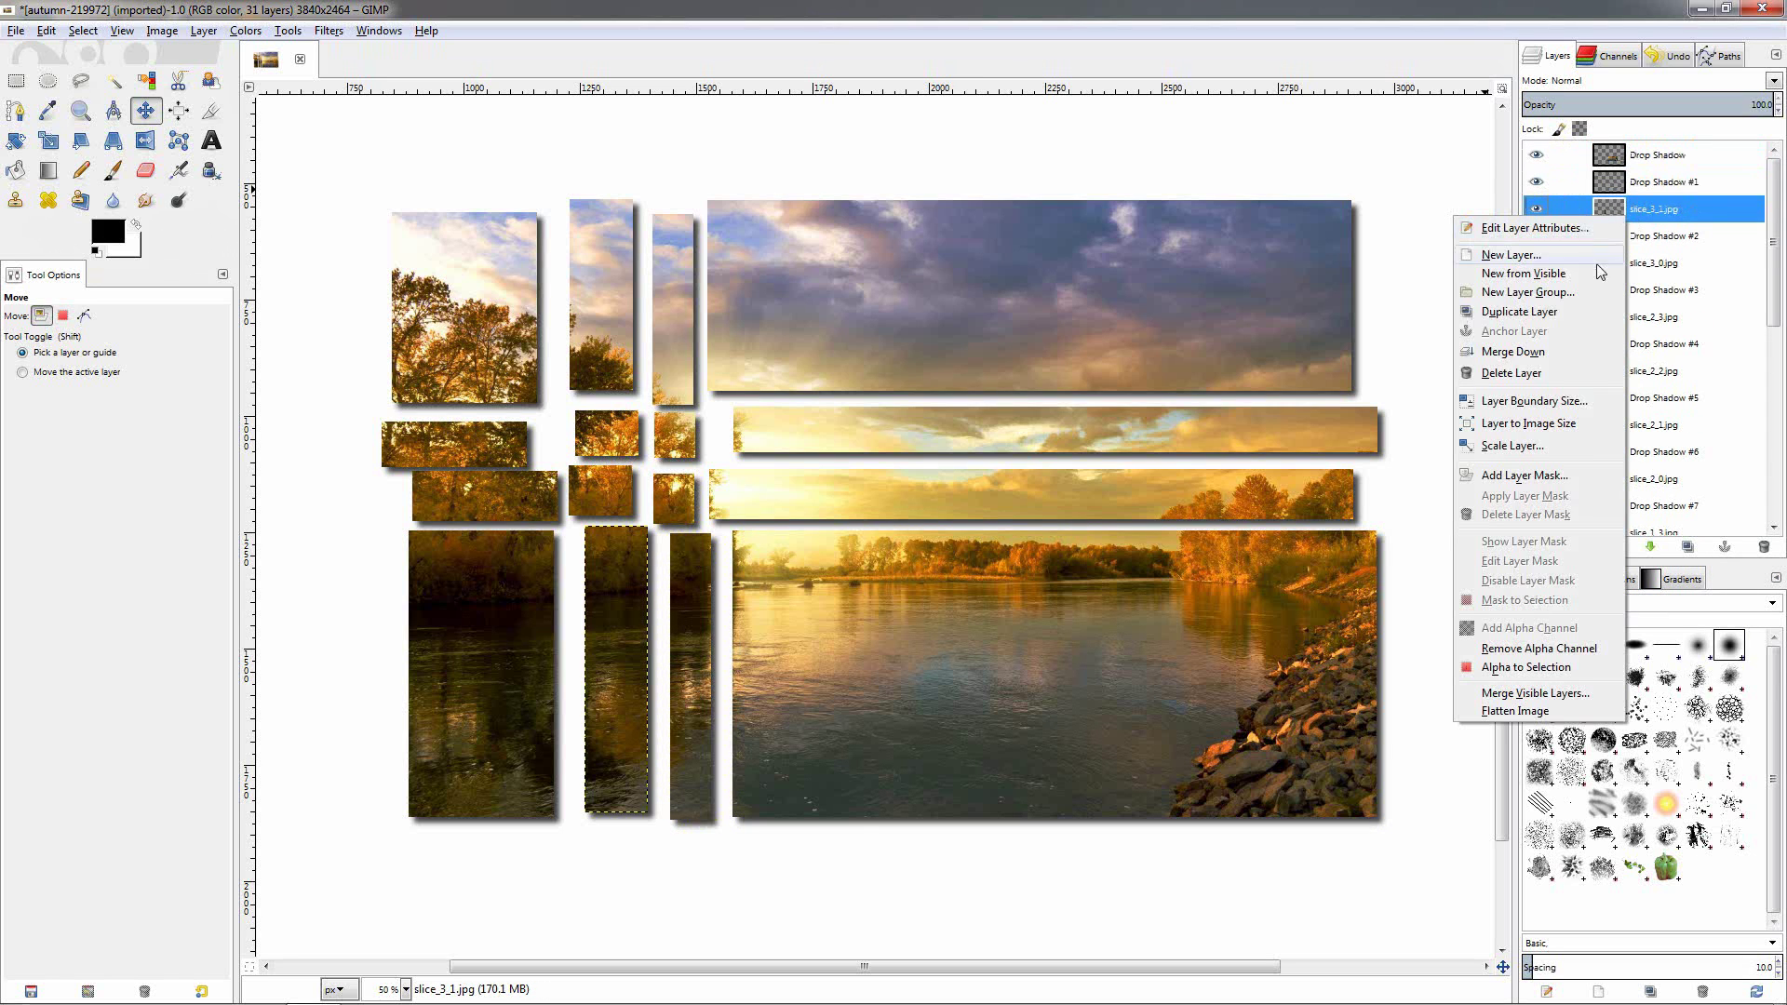
pyautogui.click(1539, 352)
pyautogui.rightClick(1635, 213)
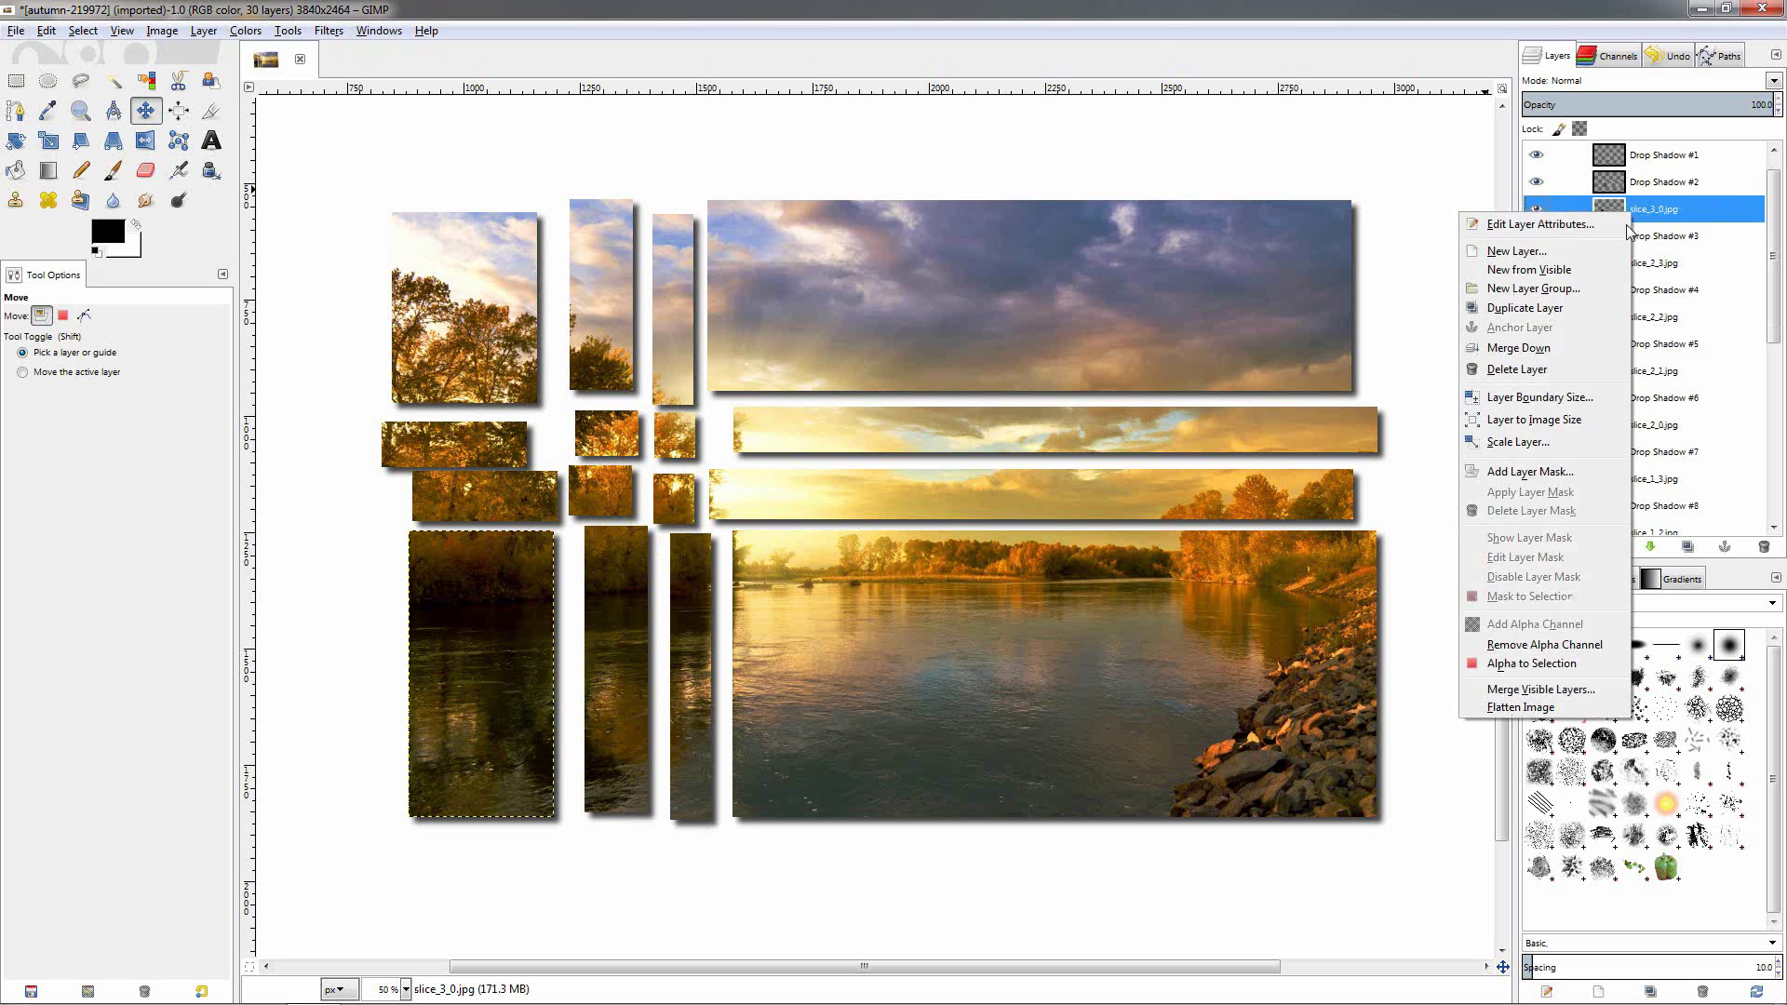
pyautogui.click(1519, 347)
pyautogui.click(1630, 211)
pyautogui.rightClick(1627, 216)
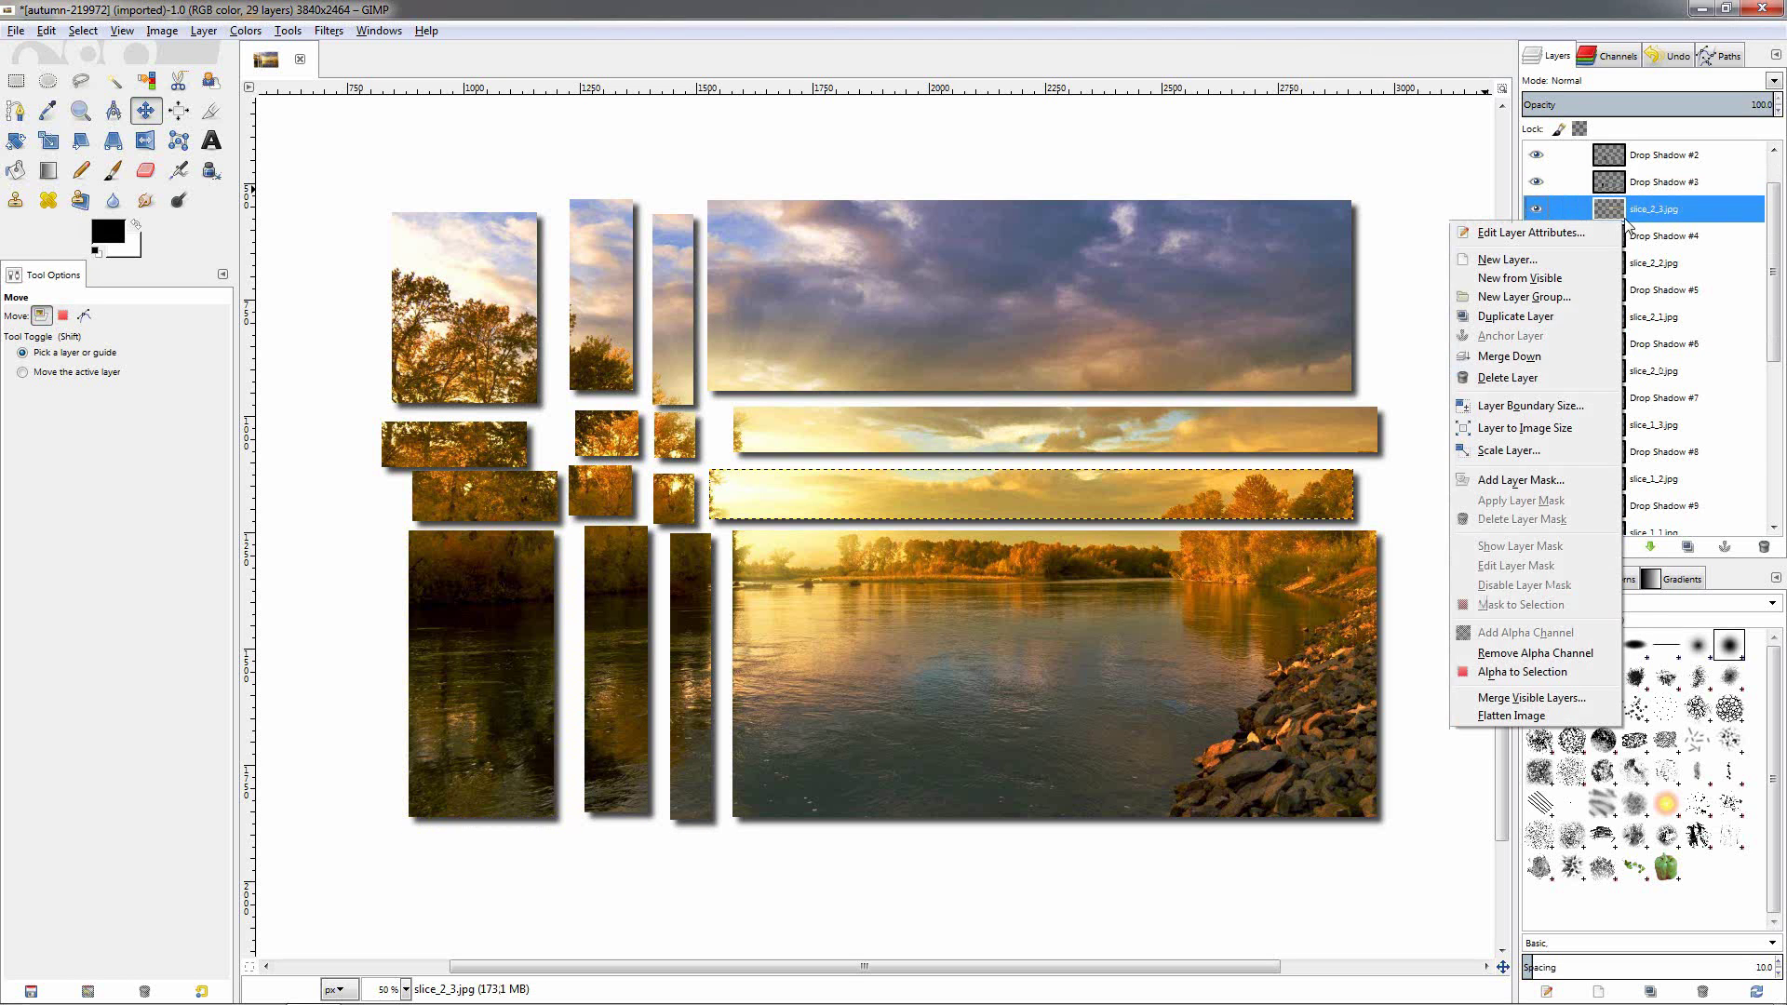
pyautogui.click(1508, 357)
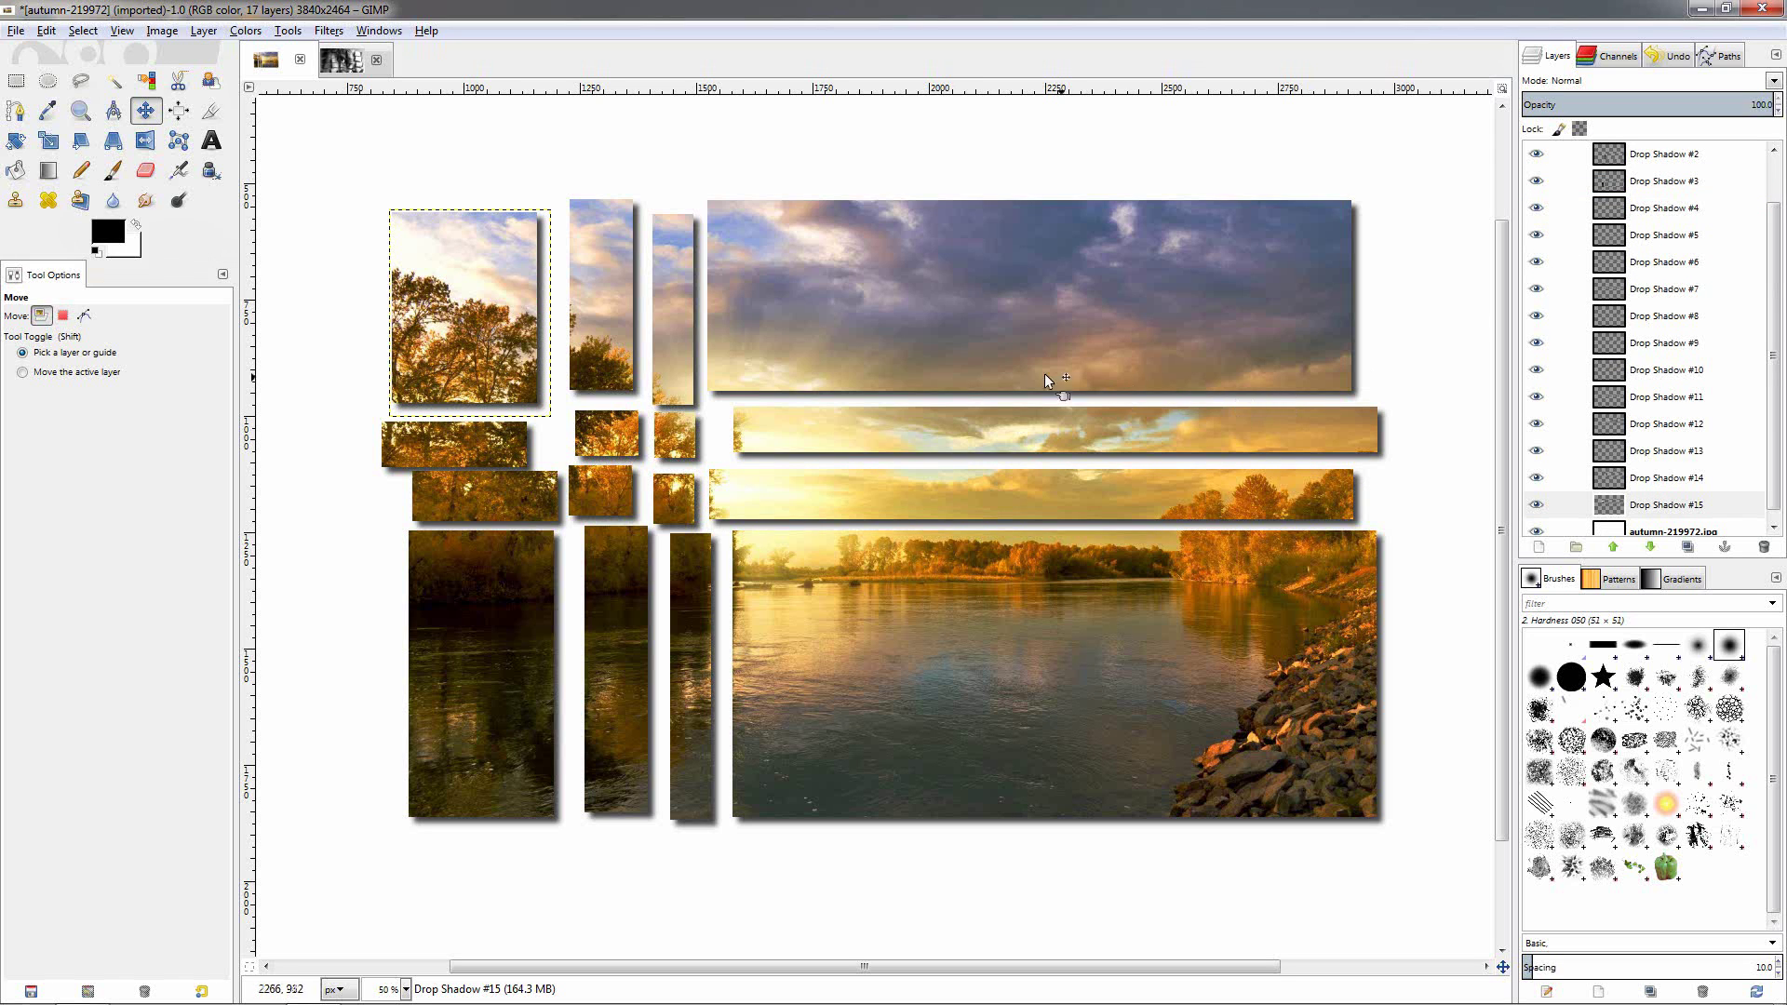
# Drag the top sky strip up and right, lift the next two strips, and nudge one left.
pyautogui.moveTo(990, 361); pyautogui.dragTo(998, 326)
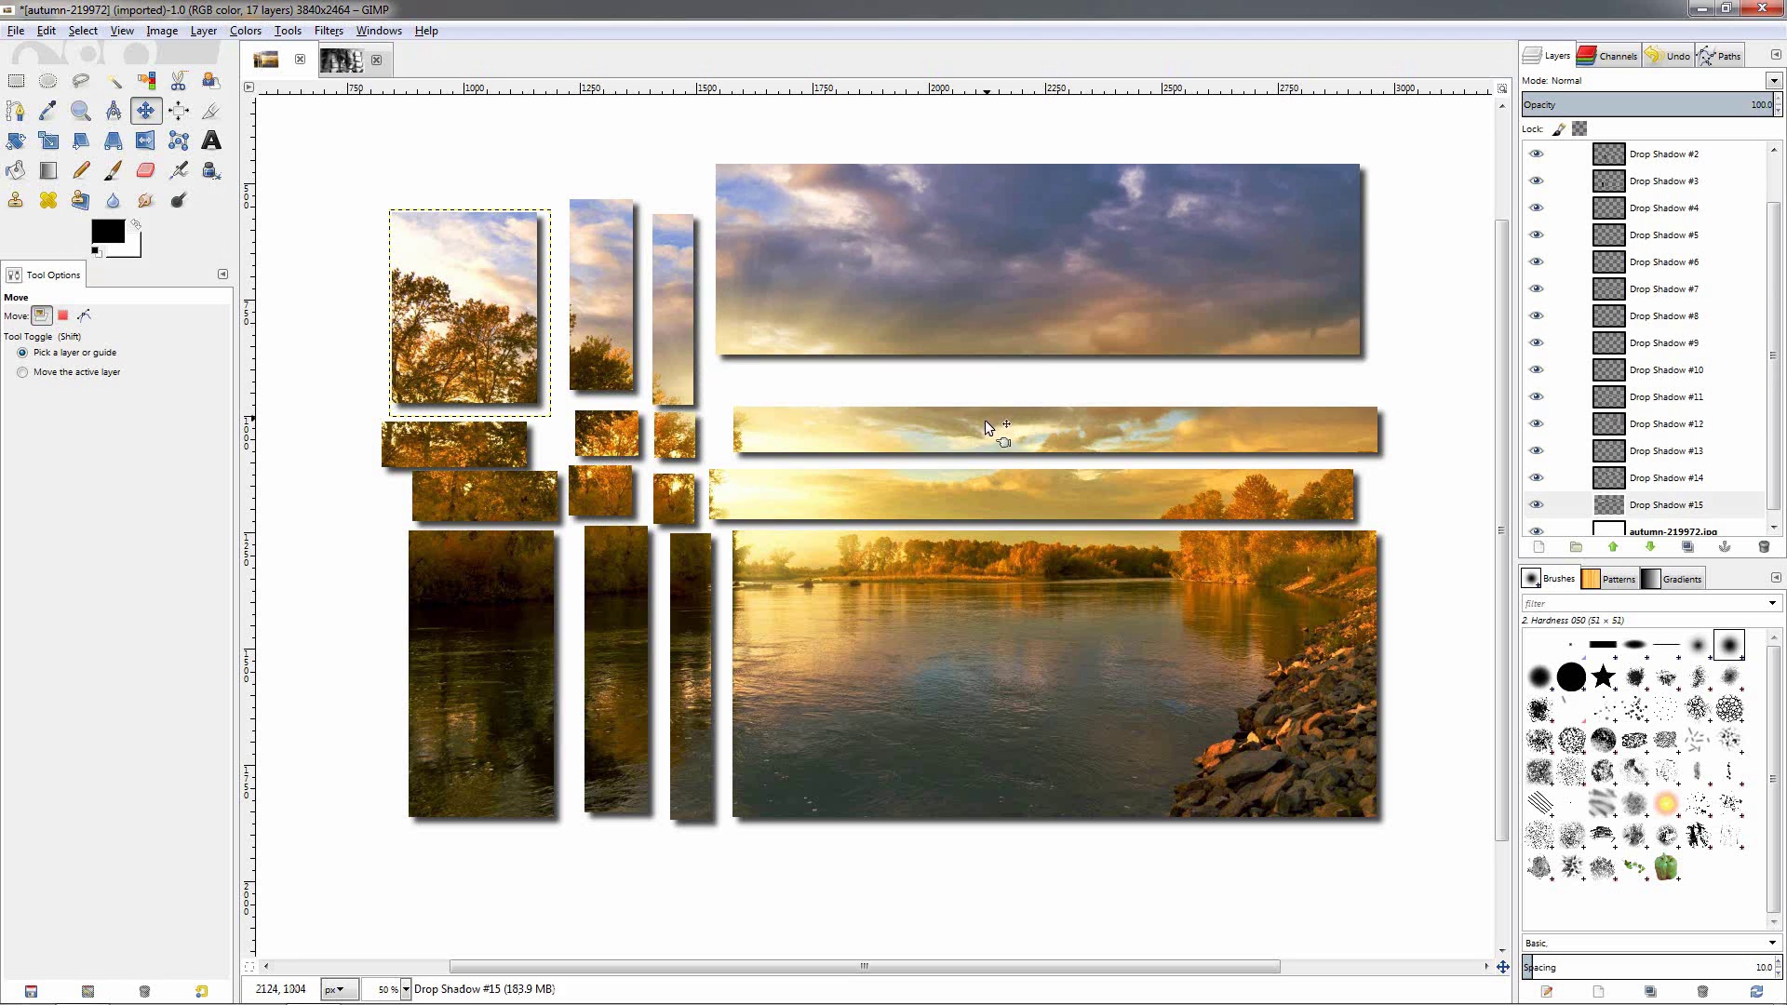
pyautogui.moveTo(985, 420); pyautogui.dragTo(1009, 395)
pyautogui.moveTo(990, 493); pyautogui.dragTo(995, 478)
pyautogui.moveTo(906, 417); pyautogui.dragTo(879, 417)
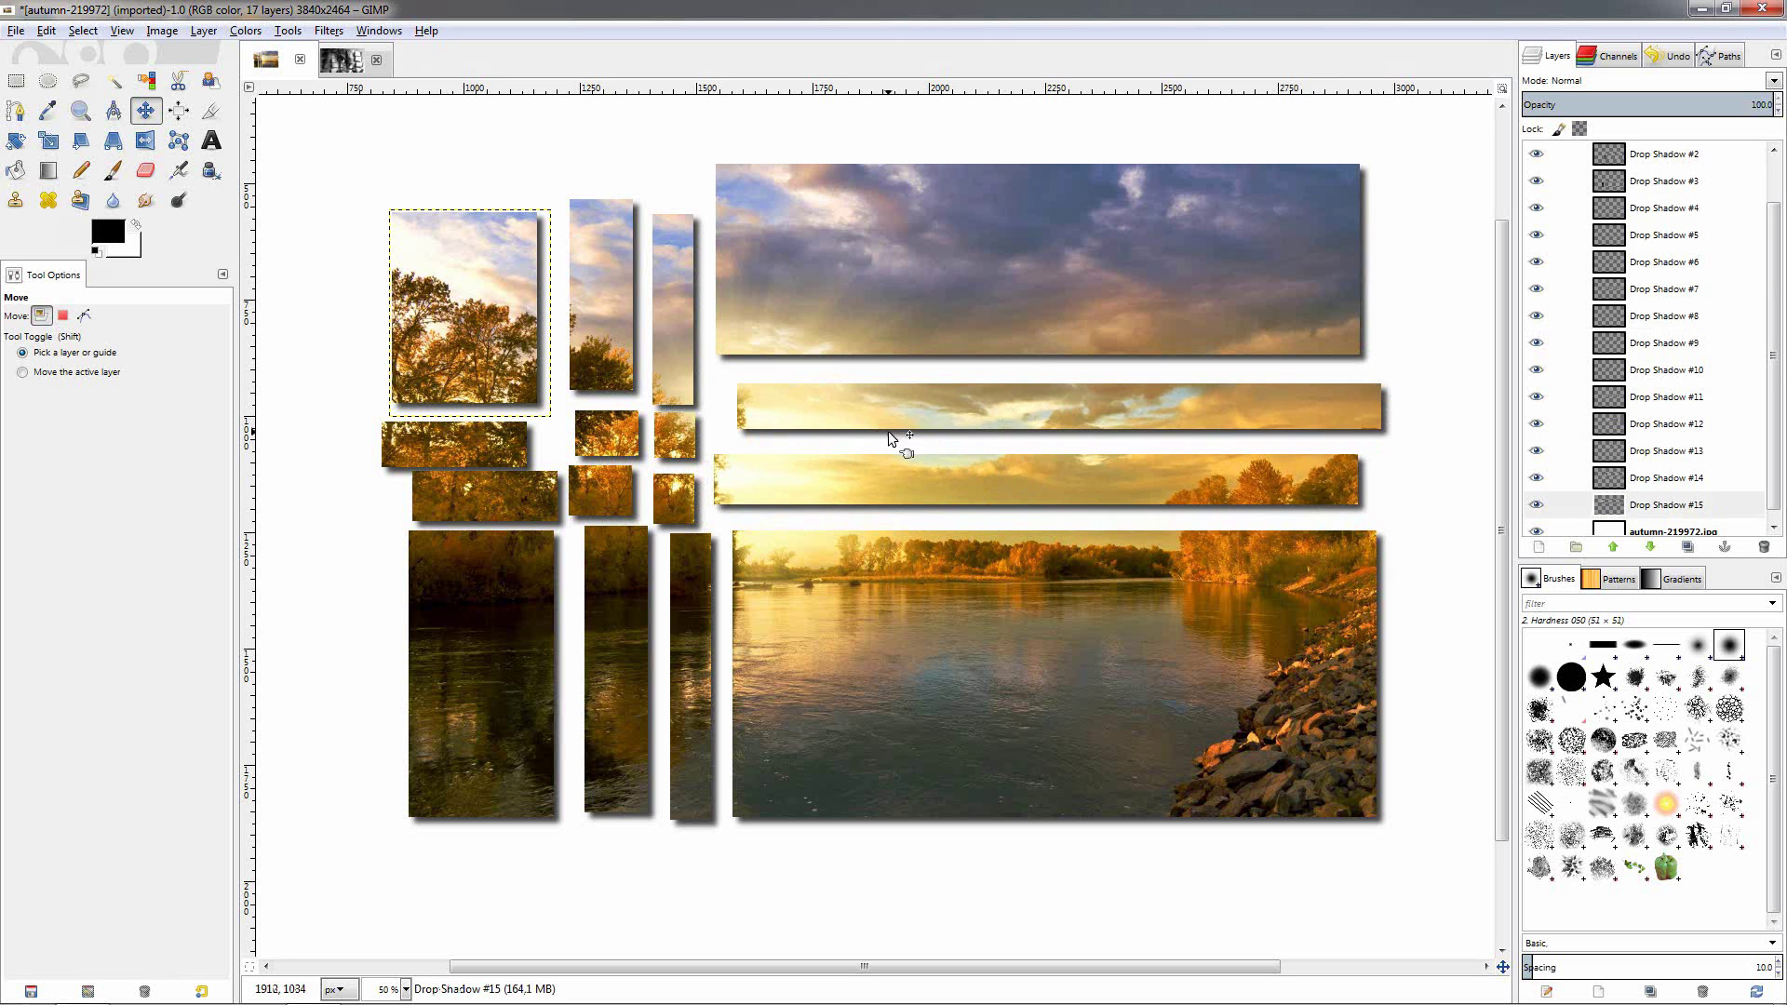
# Switch to the grayscale 440×240 falling-apart face image.
pyautogui.click(328, 67)
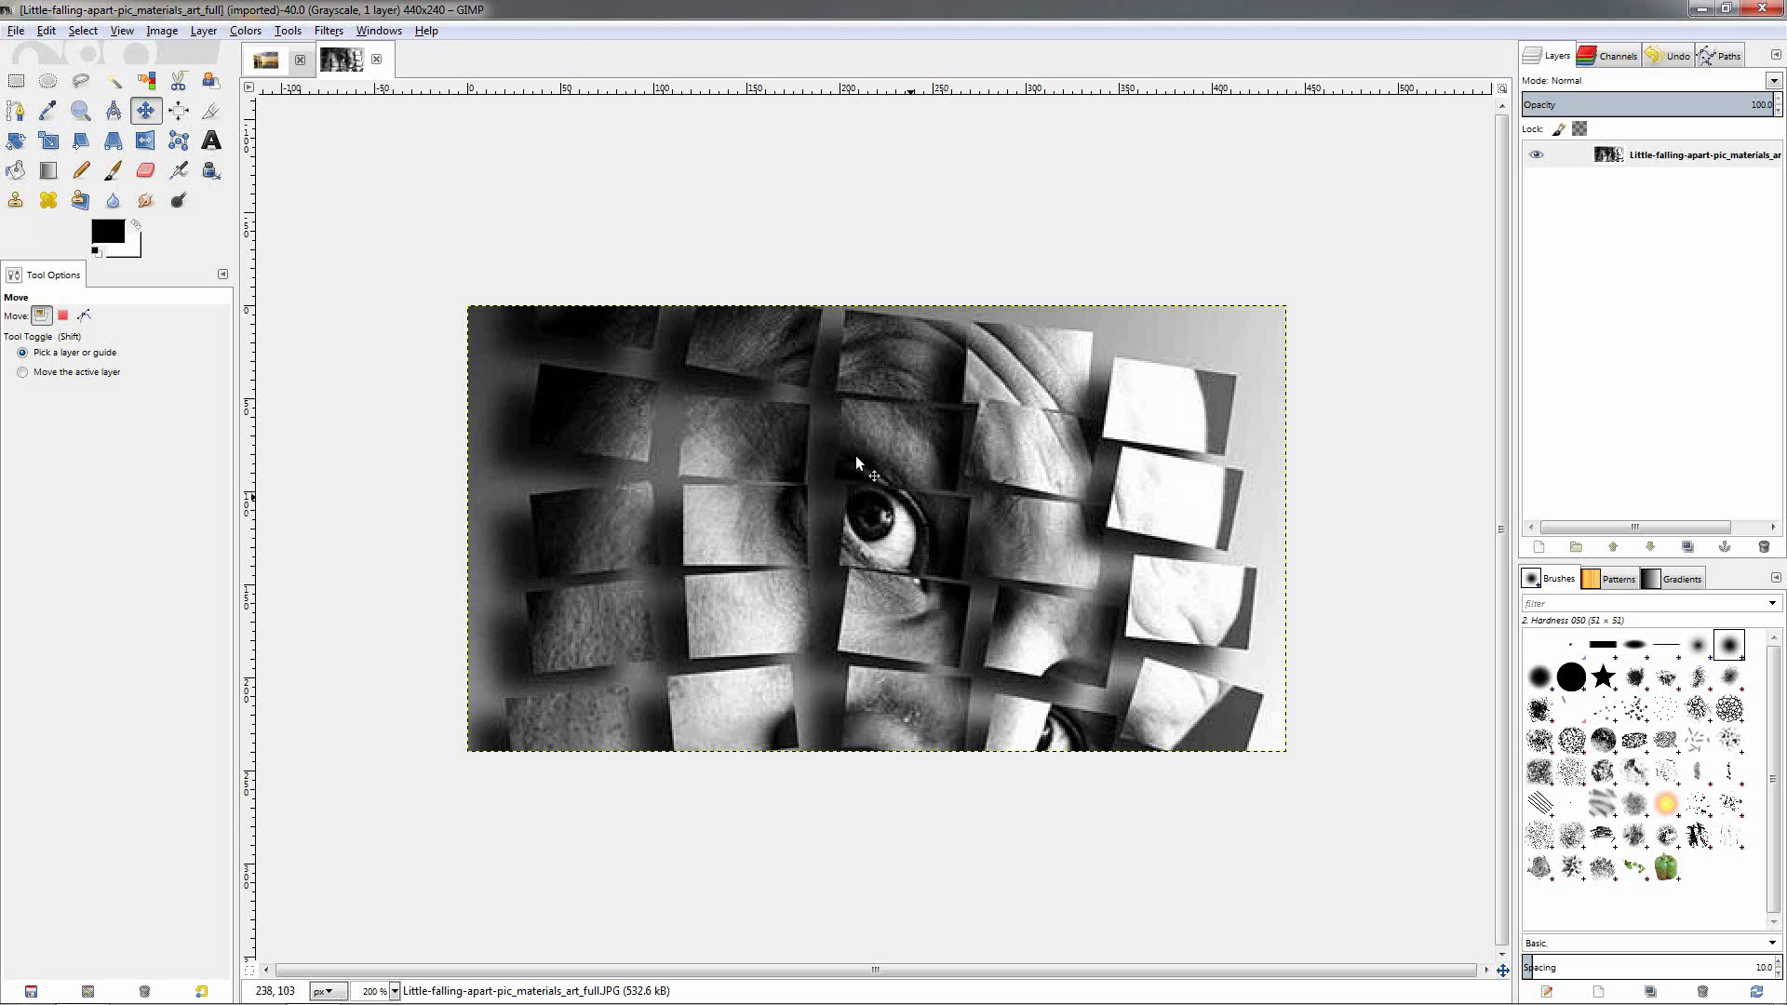
# Switch back to the autumn-219972 collage image.
pyautogui.click(267, 60)
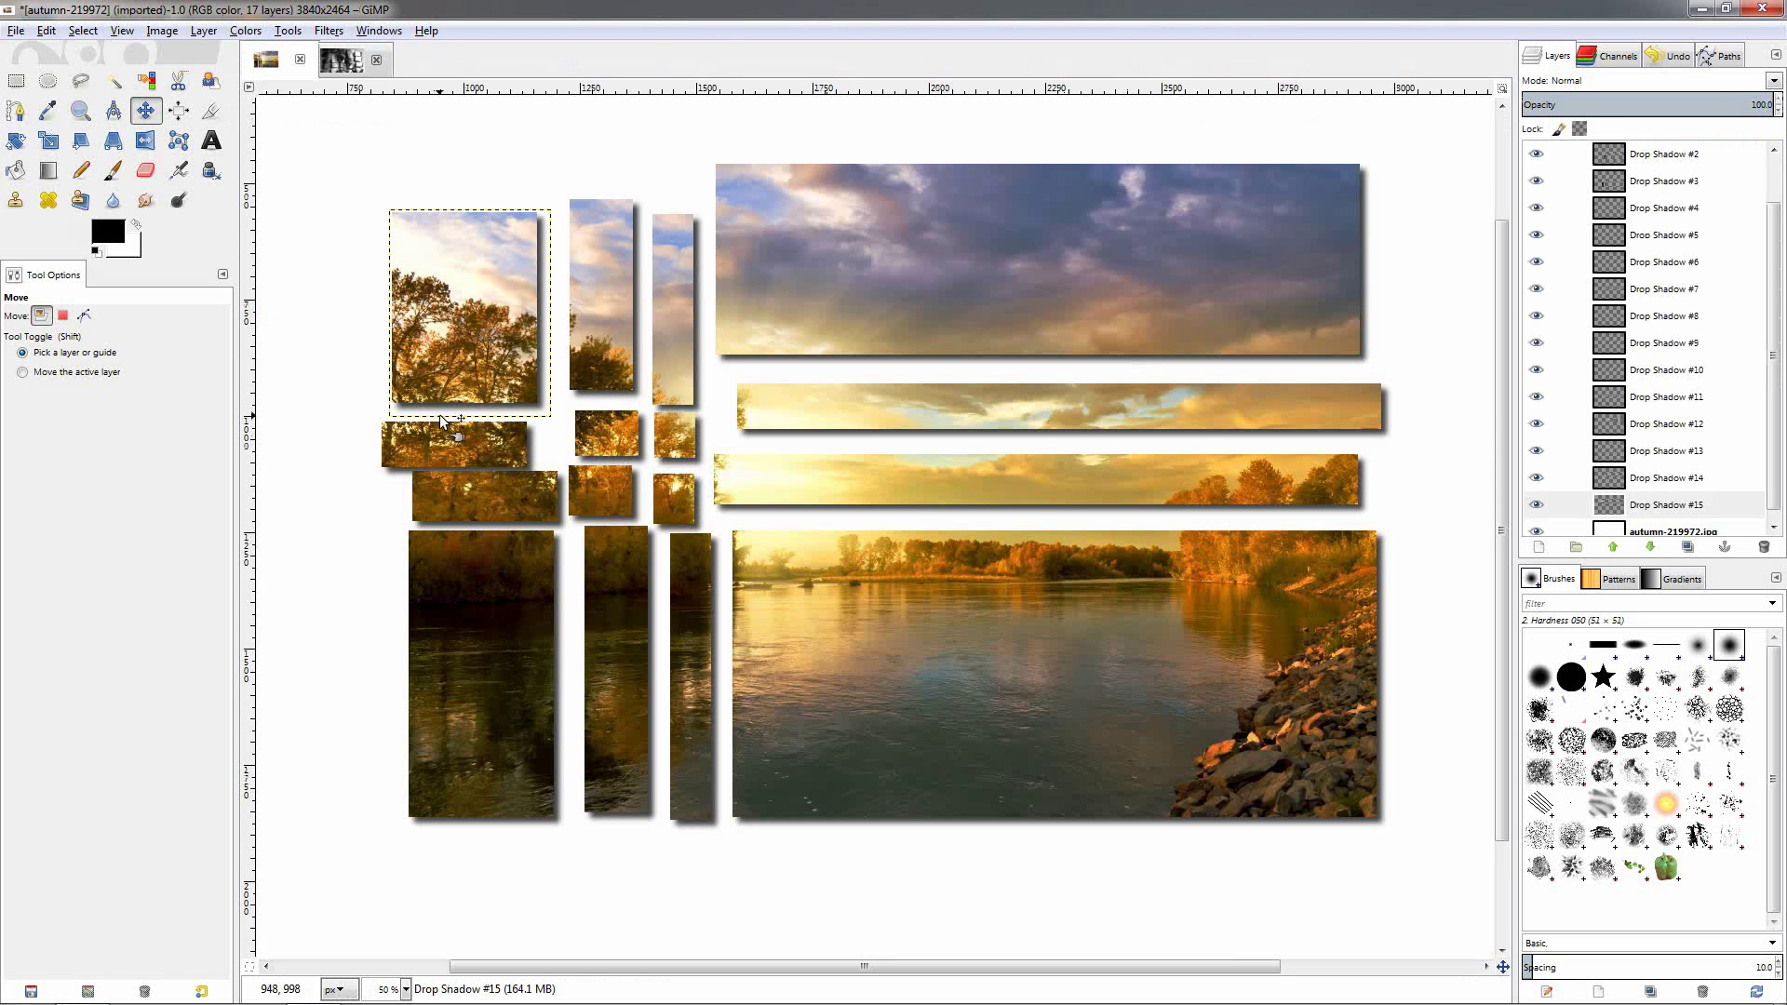